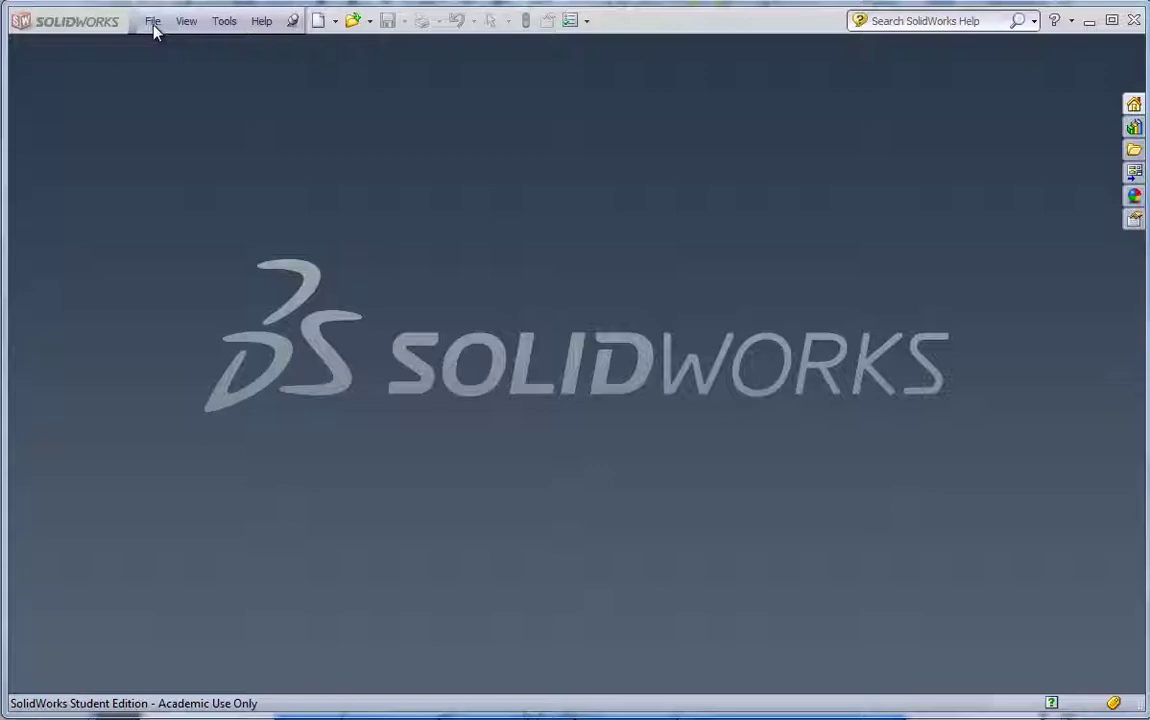
- Open the New SolidWorks Document dialog from File > New
left_click(153, 27)
left_click(165, 45)
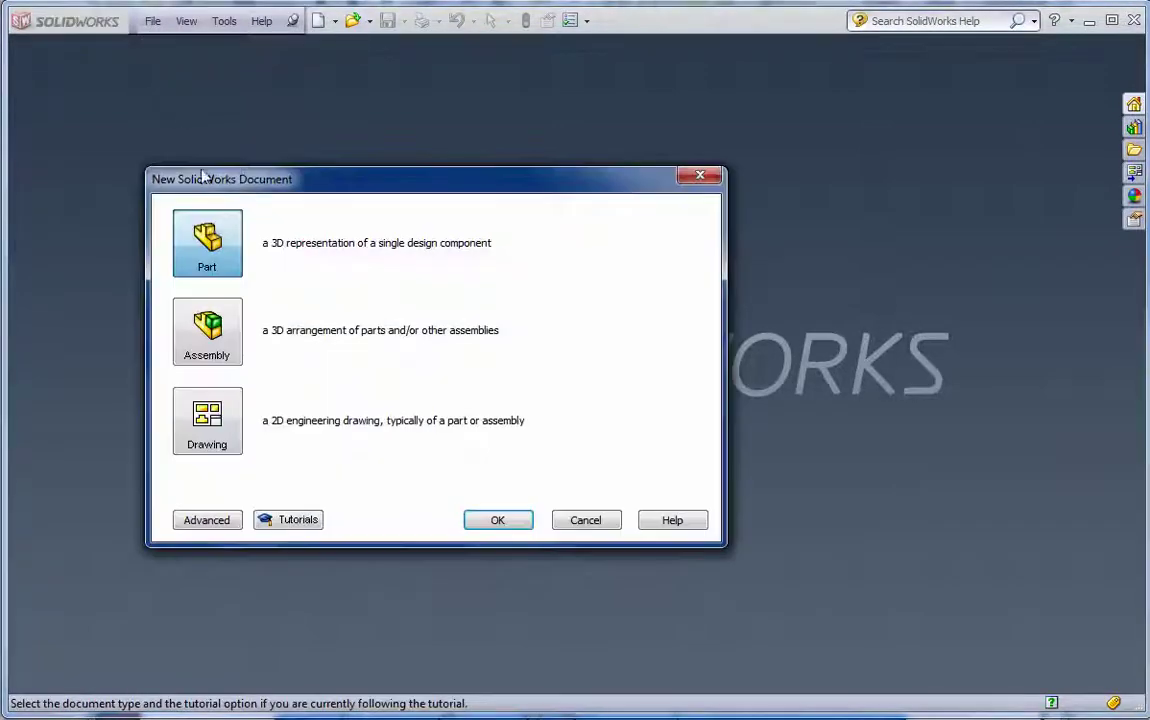
- Create a new part and draw a corner rectangle from the origin on the Front Plane
left_click(500, 522)
left_click(78, 255)
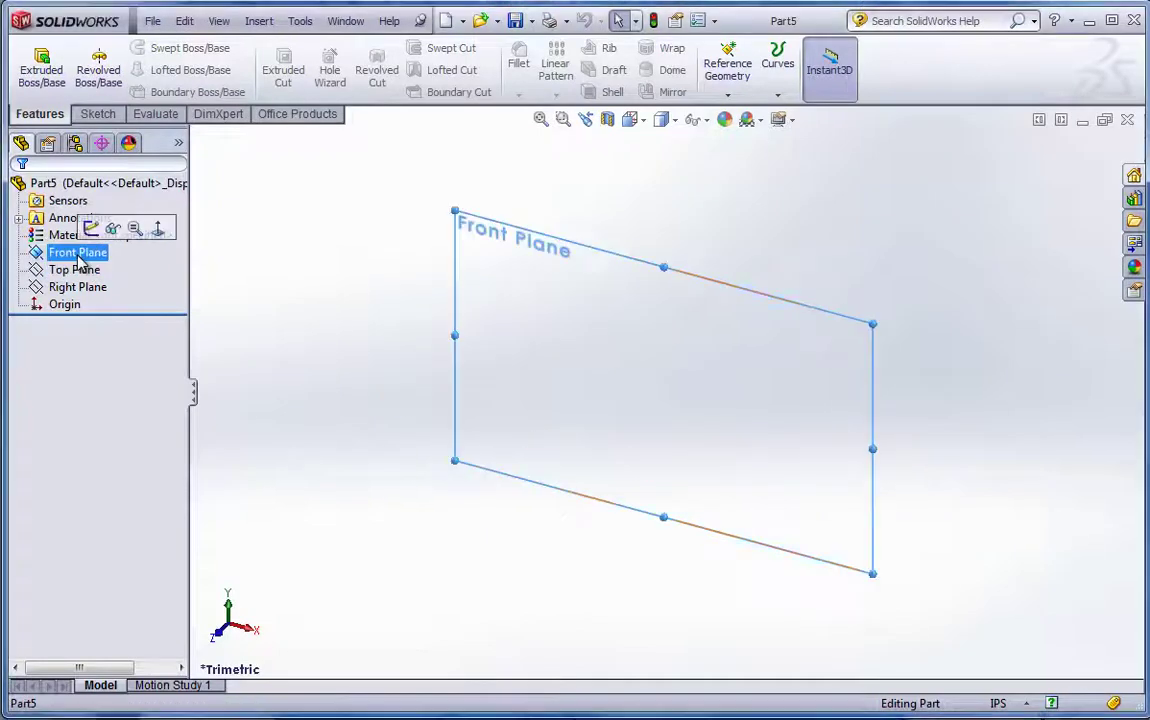
left_click(91, 229)
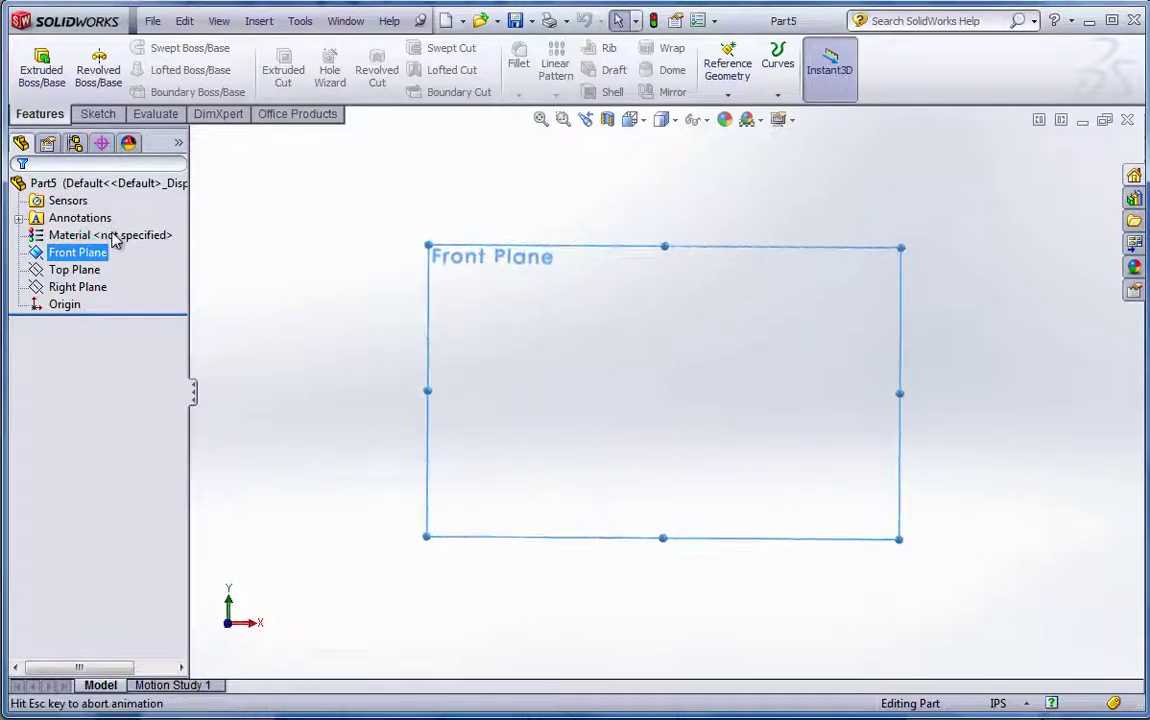
left_click(123, 70)
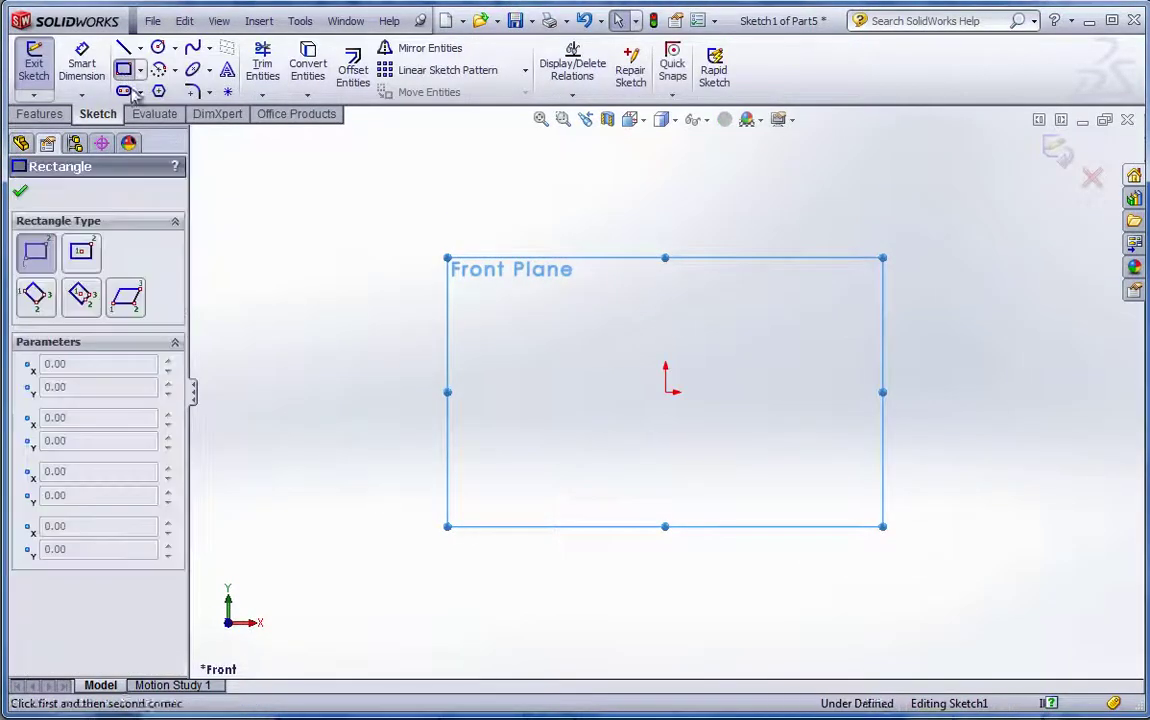
left_click(665, 392)
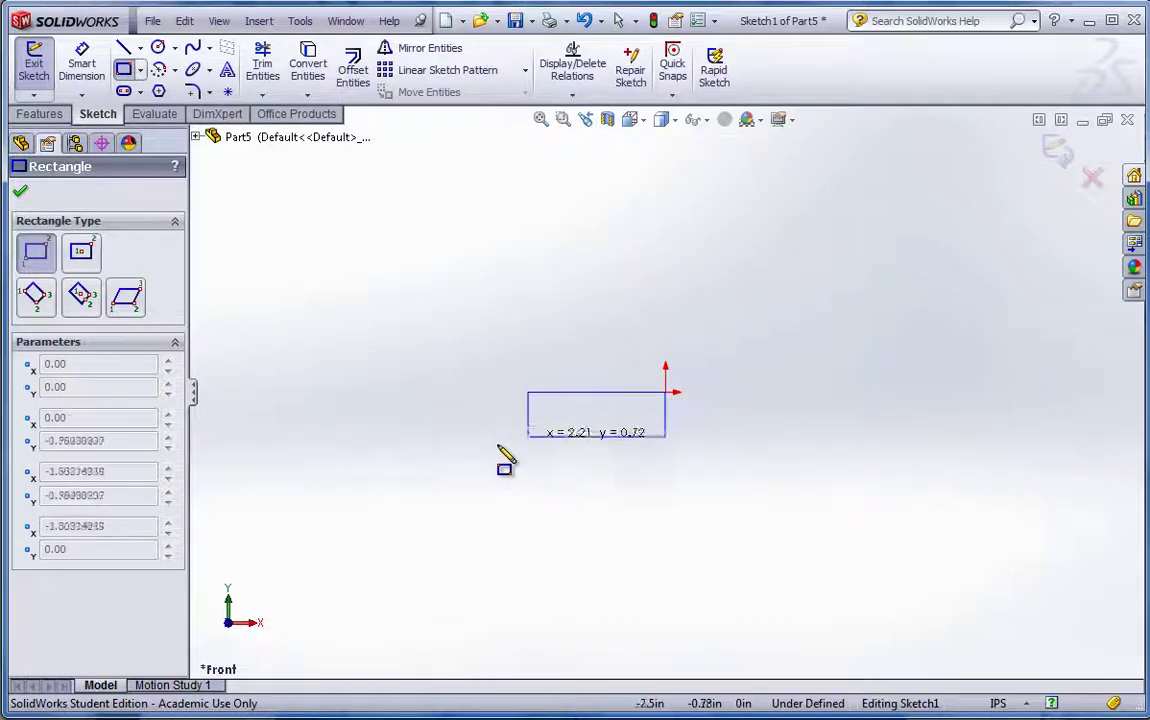
left_click(416, 515)
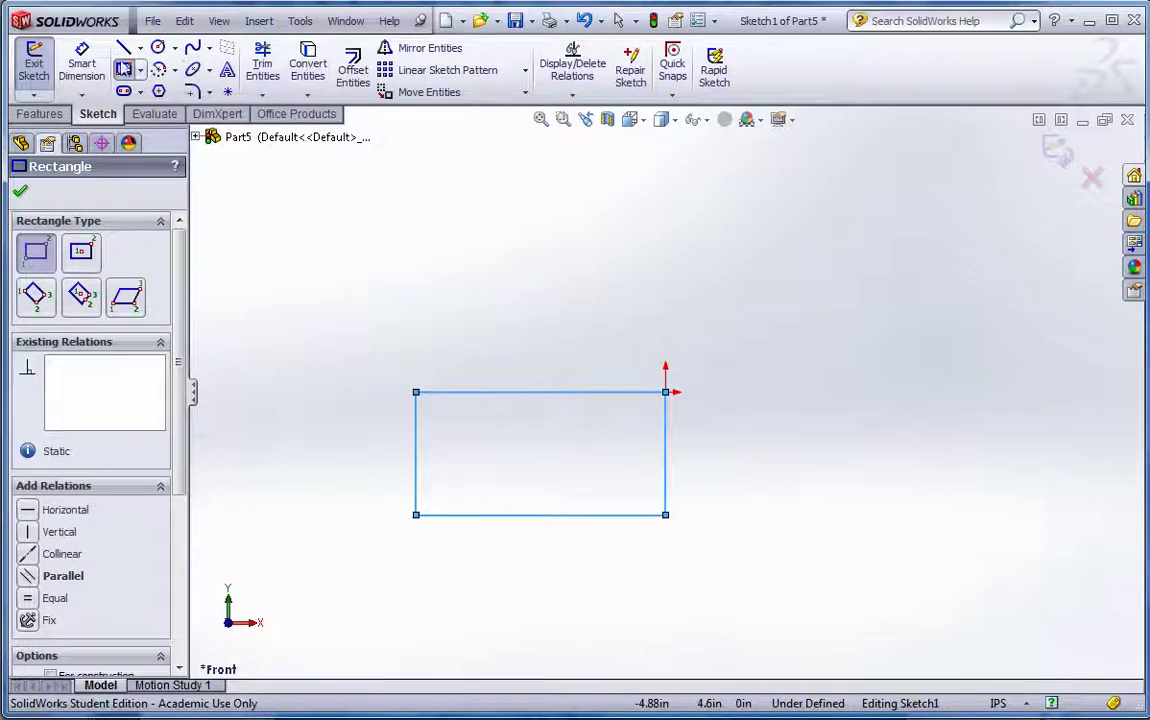
- Dimension the rectangle 4.00 wide and 2.00 high
left_click(81, 55)
left_click(562, 392)
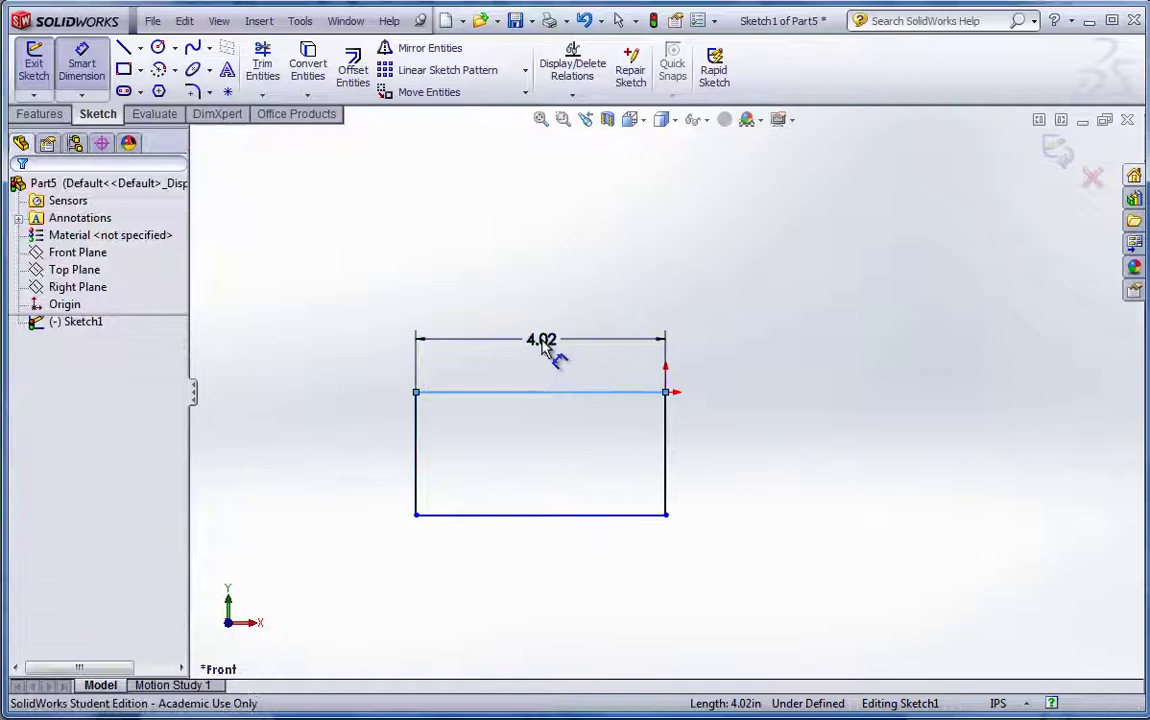
left_click(542, 345)
type("4.01739833in")
key("Return")
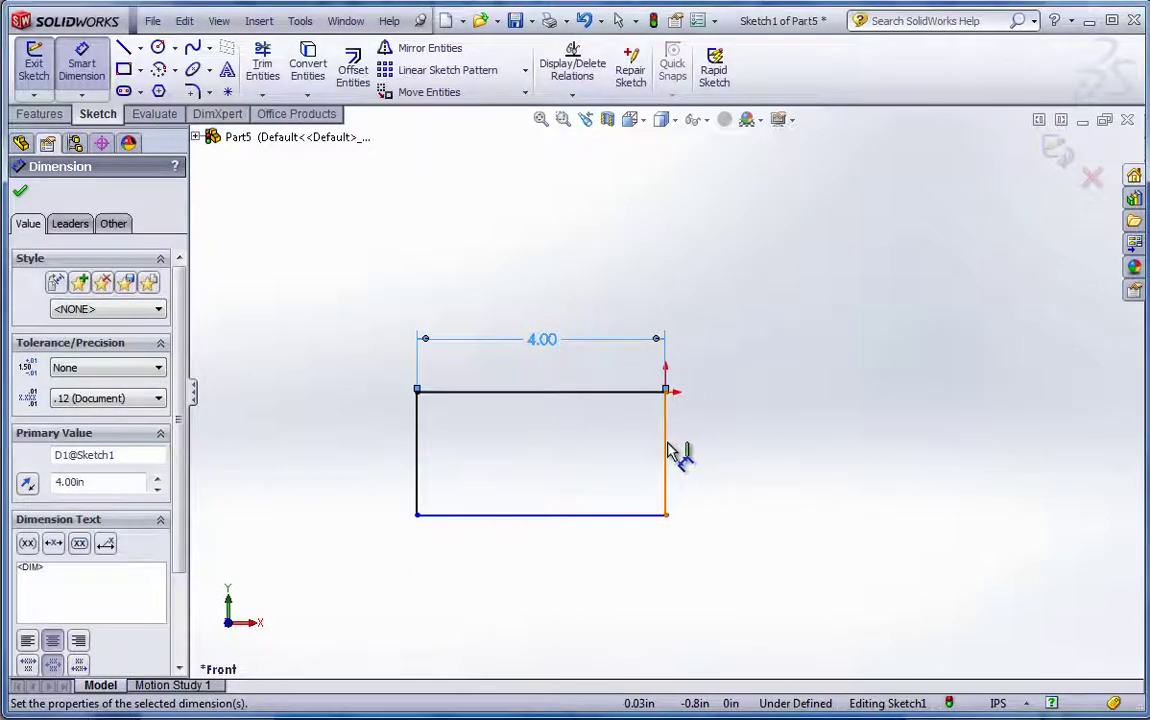
left_click(667, 452)
left_click(720, 455)
type("2")
key("Return")
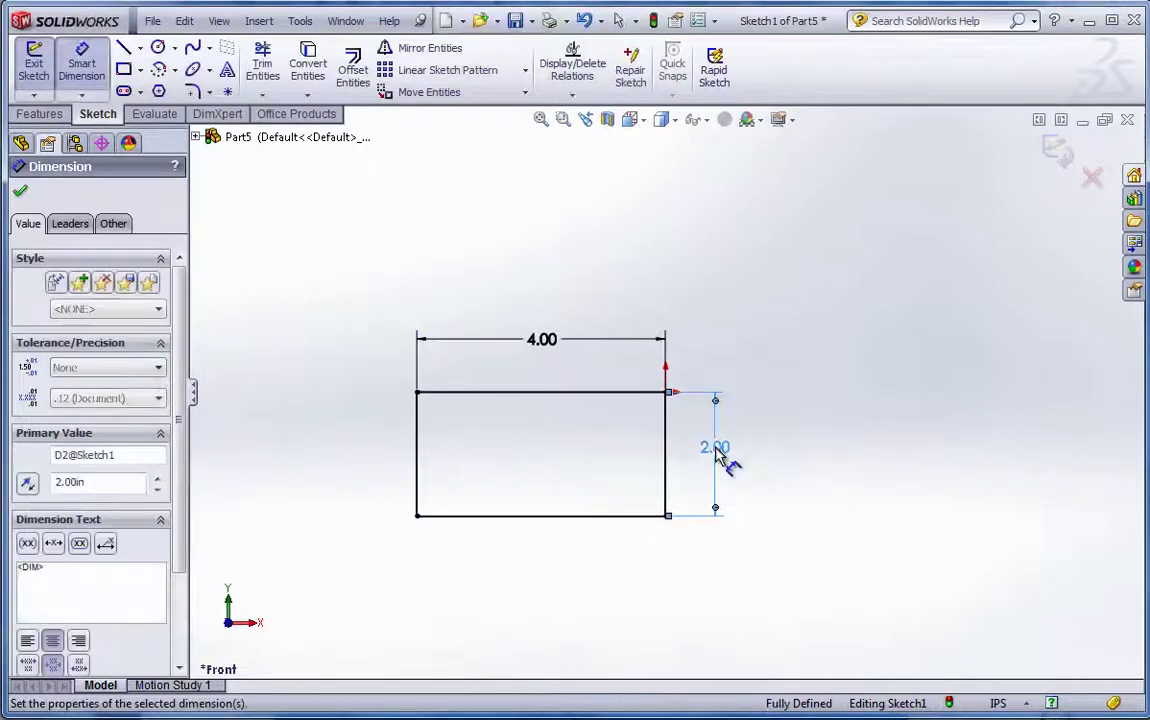
- Round the rectangle's lower-left corner with an R1.00 sketch fillet
left_click(193, 92)
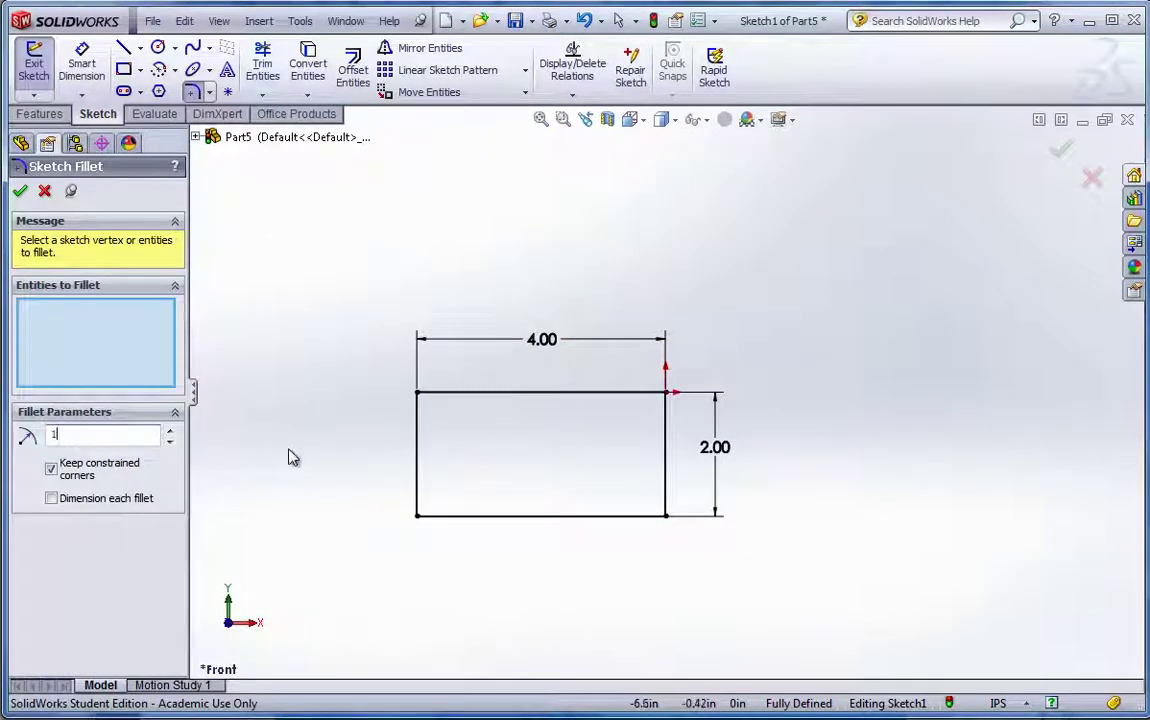
left_click(417, 517)
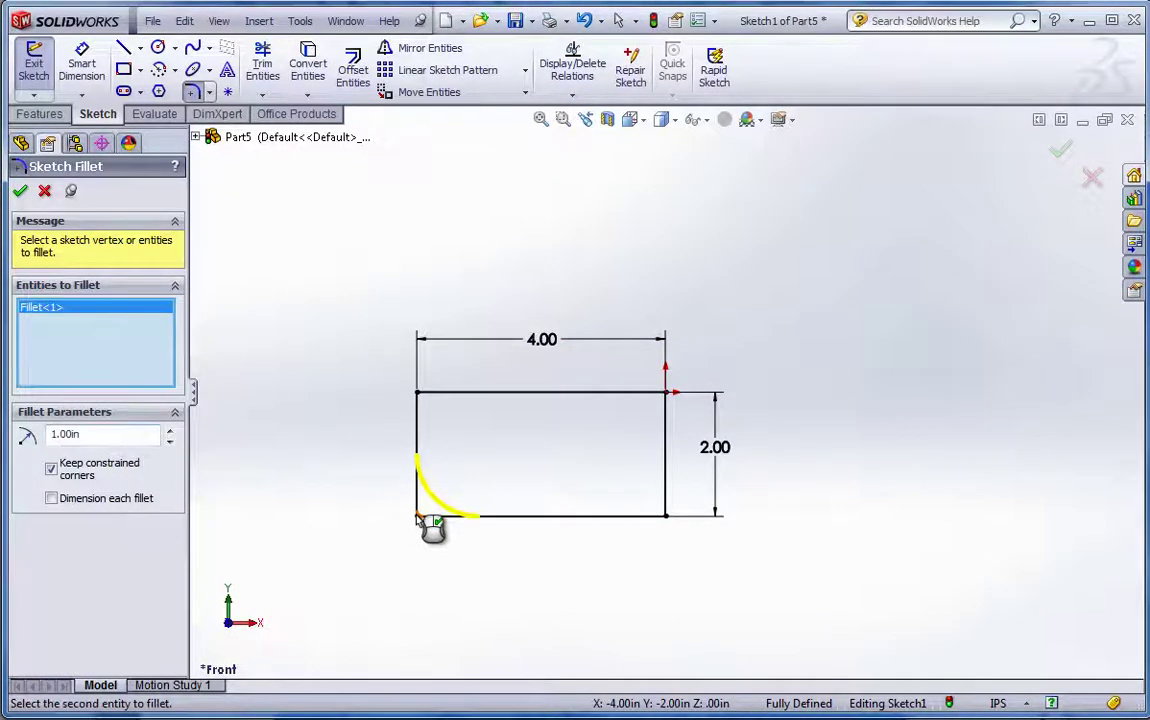
left_click(62, 117)
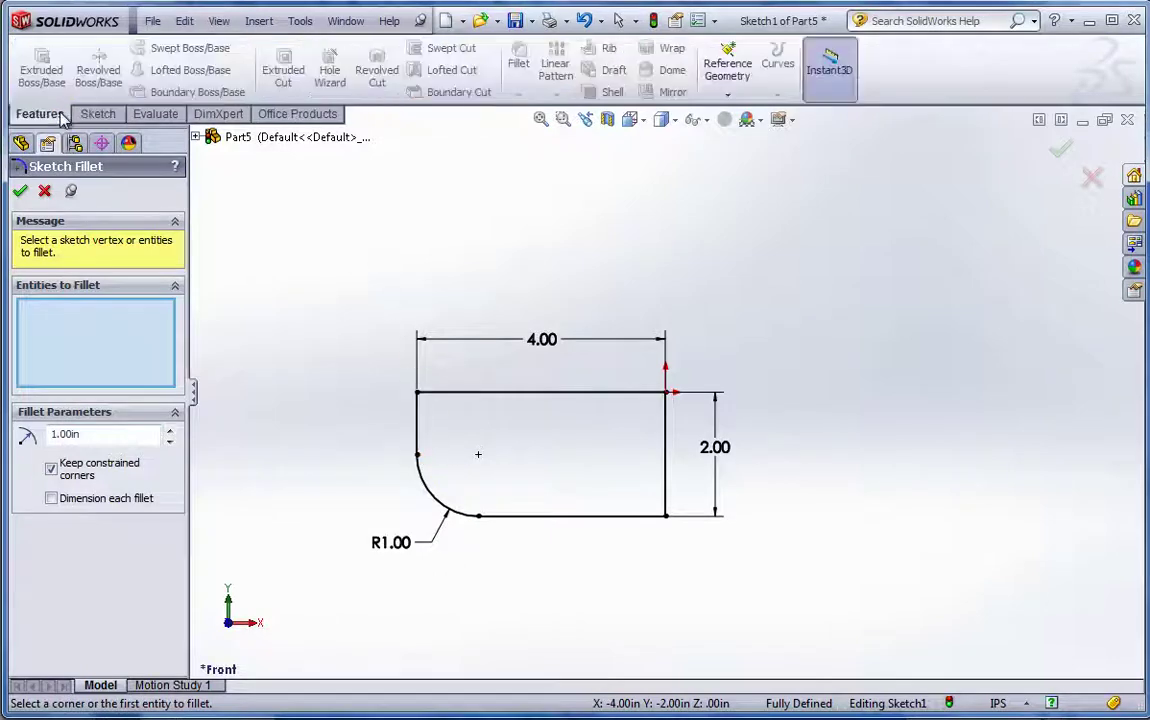
- Extrude the filleted rectangle sketch 1.5 in as a blind boss to form the block
left_click(22, 193)
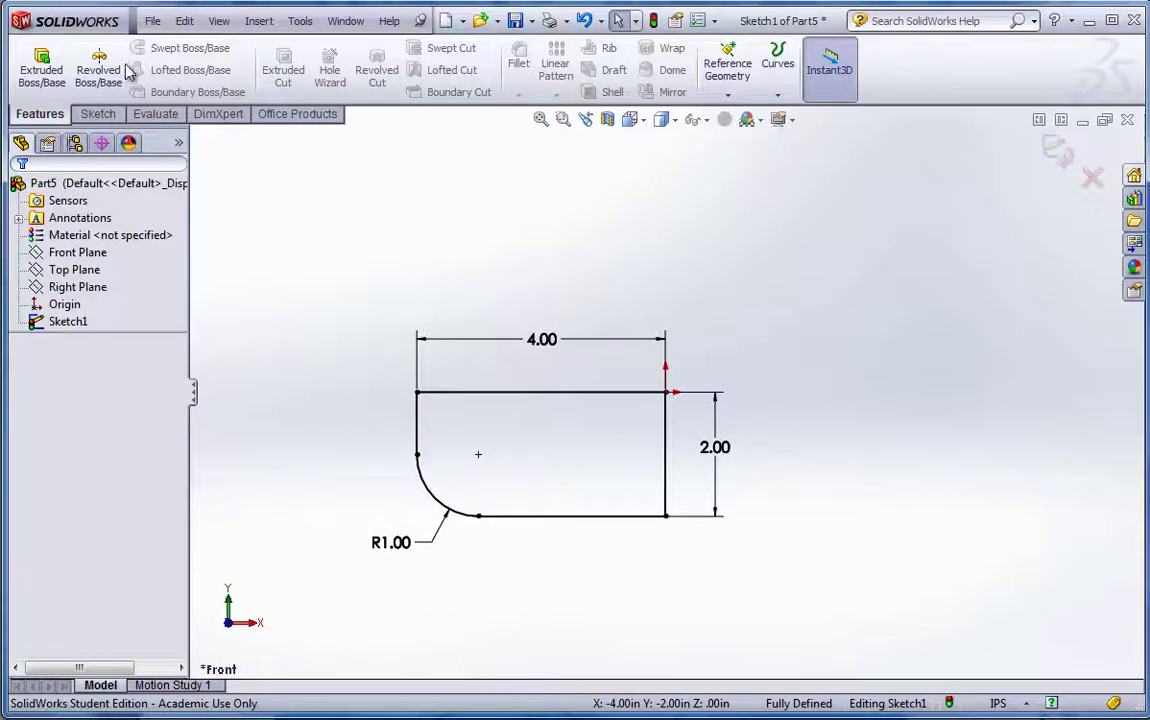
left_click(42, 66)
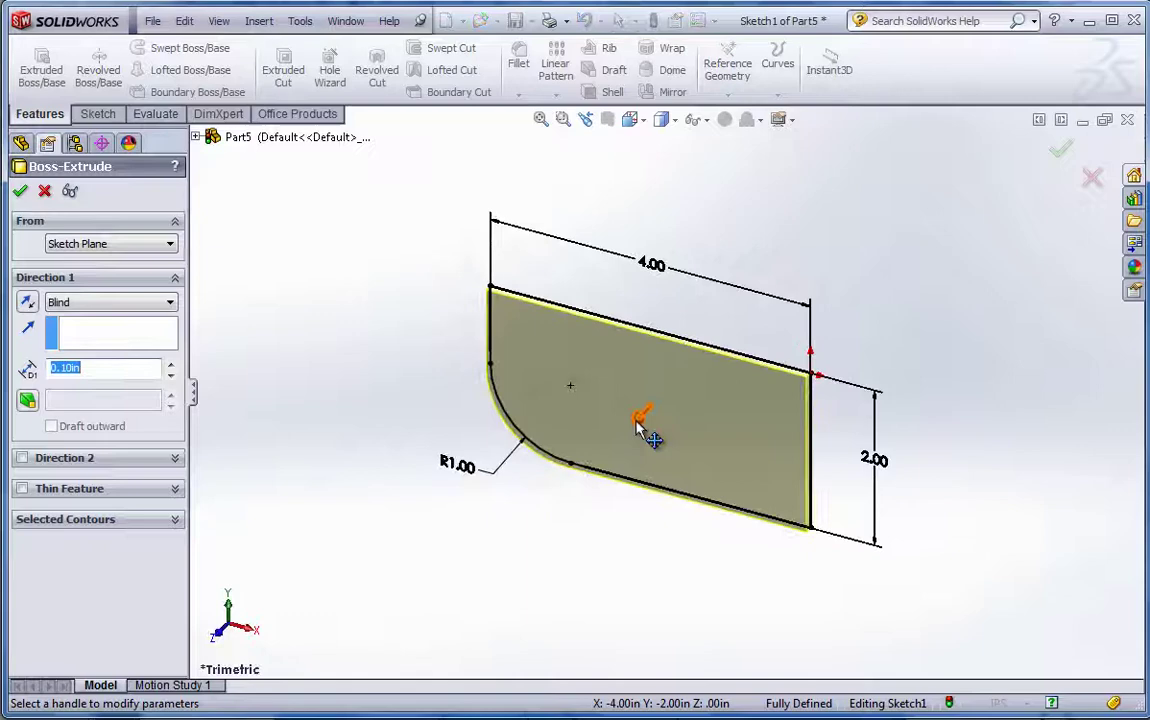
left_click_drag(640, 420, 432, 402)
type("1.5")
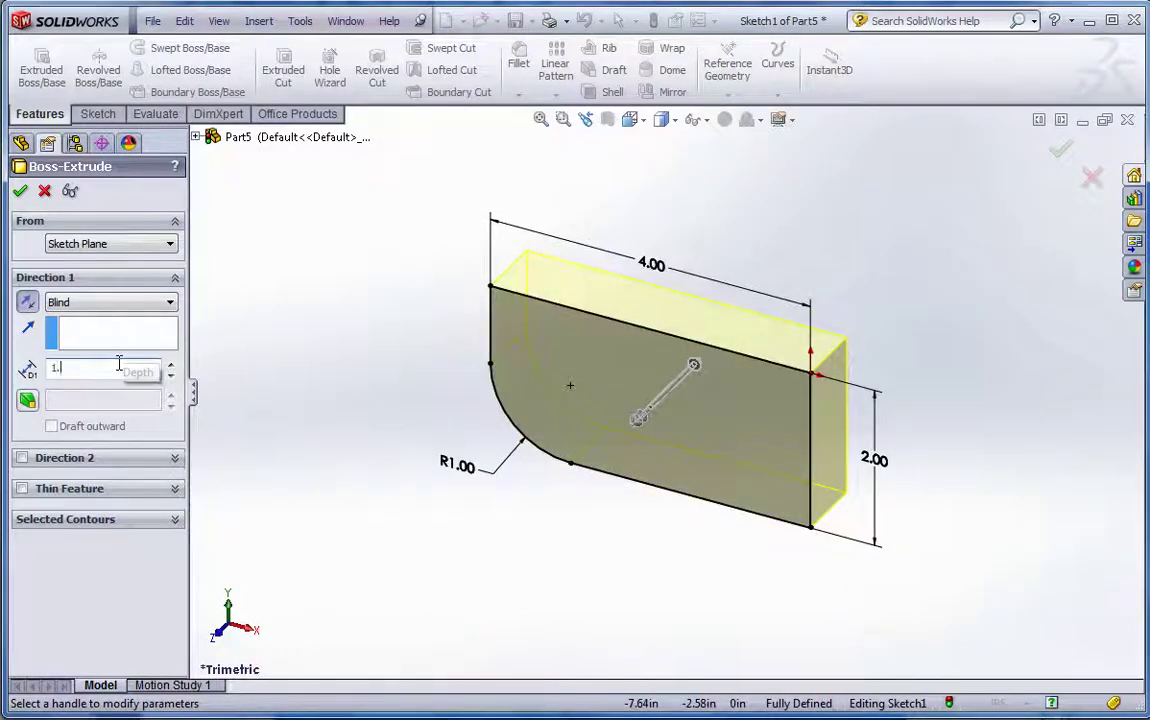
key("Return")
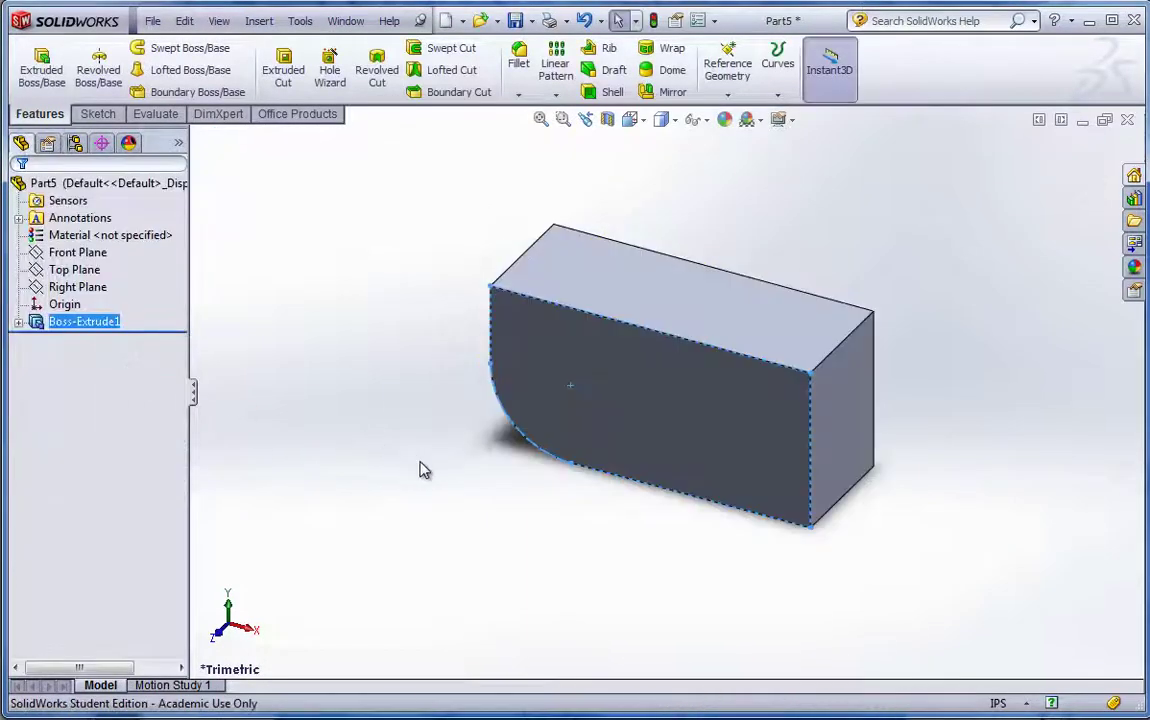
middle_click_drag(468, 446, 576, 193)
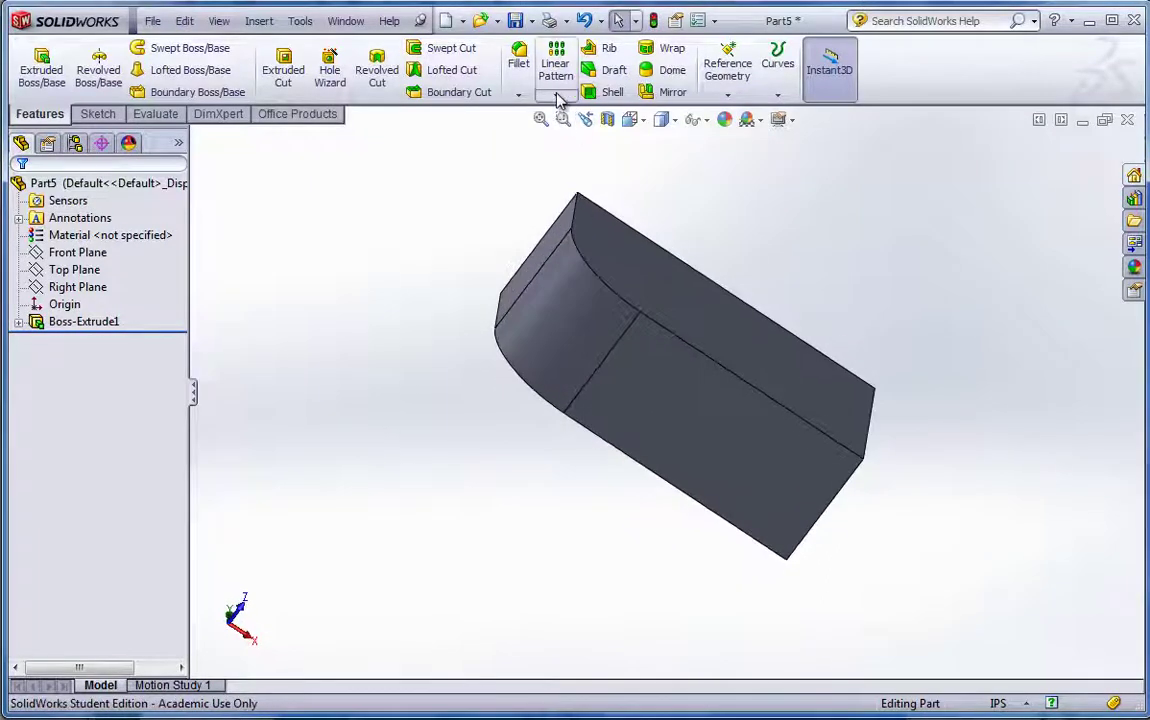
- Apply a 1° neutral-plane draft to three side faces, using one side face as neutral plane
left_click(611, 72)
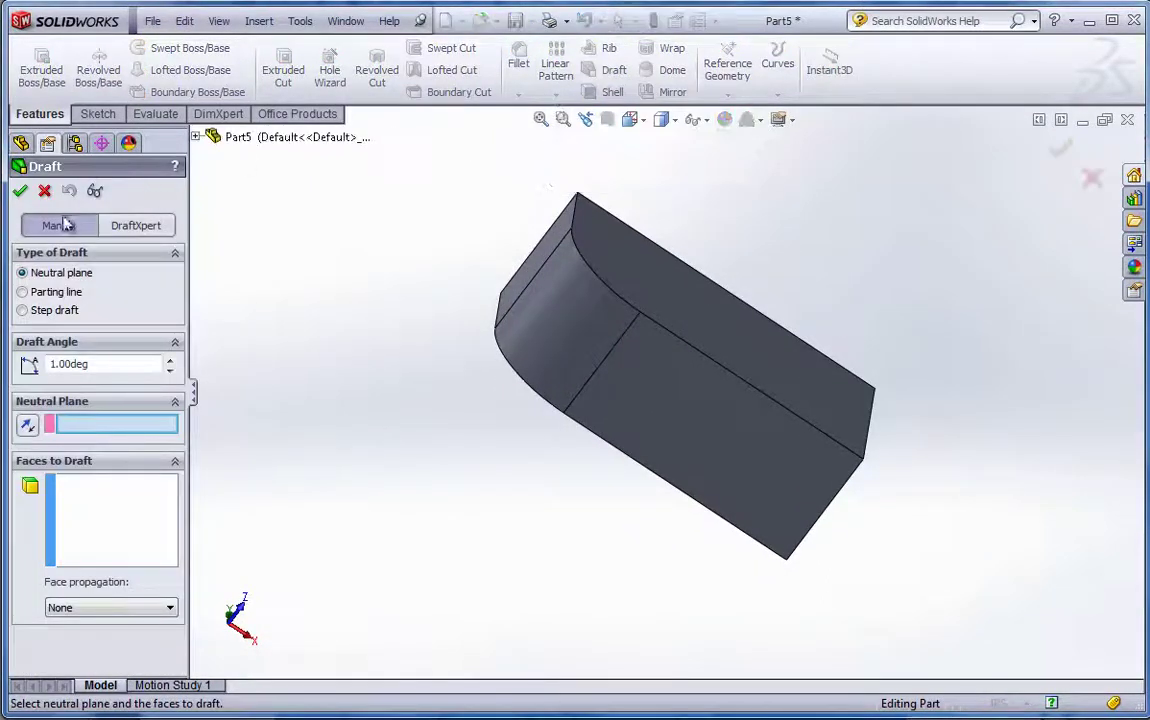
middle_click_drag(461, 513, 588, 372)
left_click(582, 369)
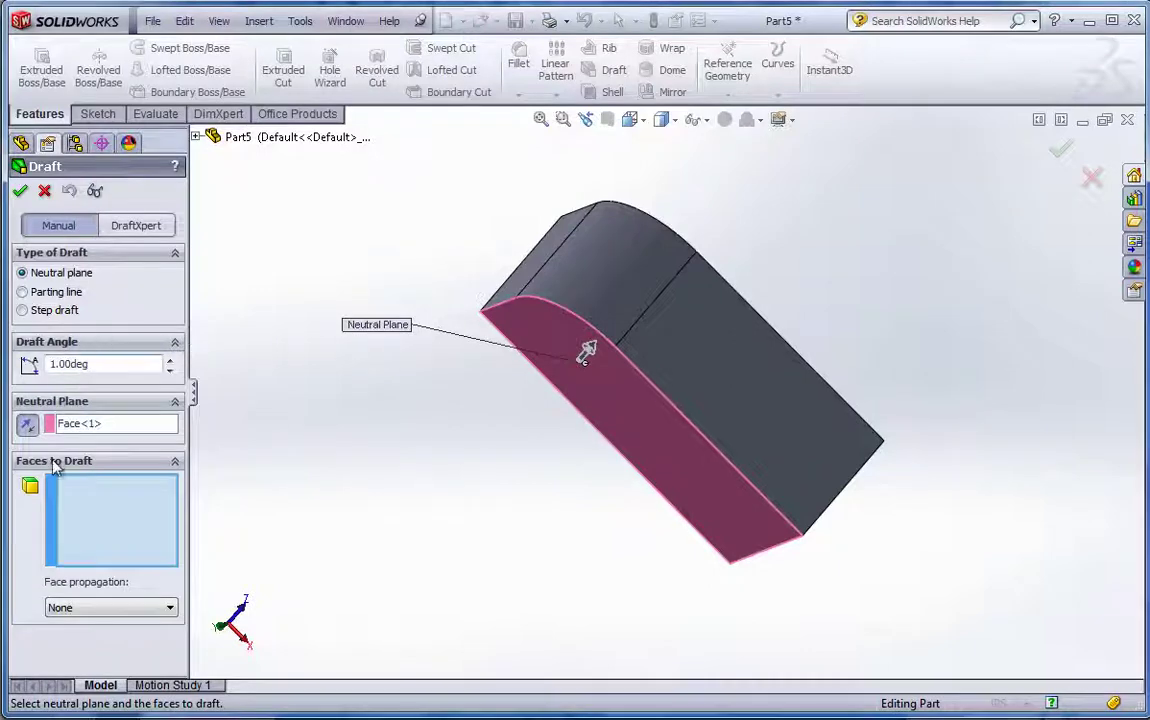
left_click(545, 277)
left_click(645, 311)
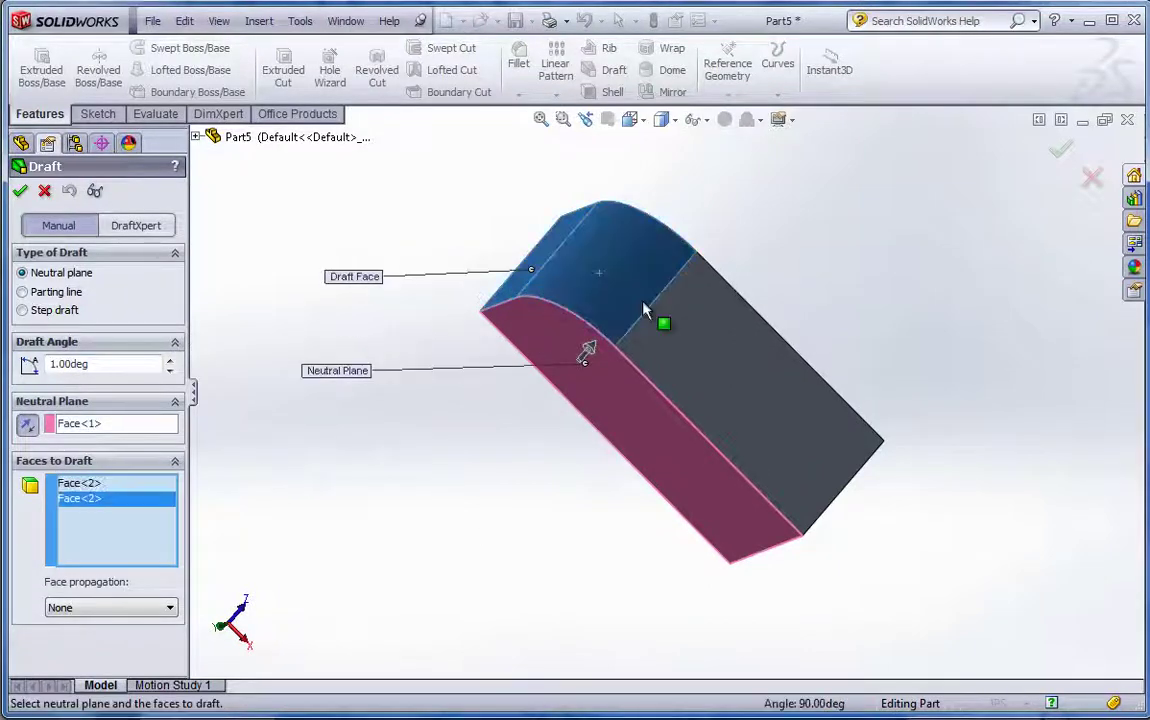
left_click(634, 356)
middle_click_drag(633, 355, 557, 310)
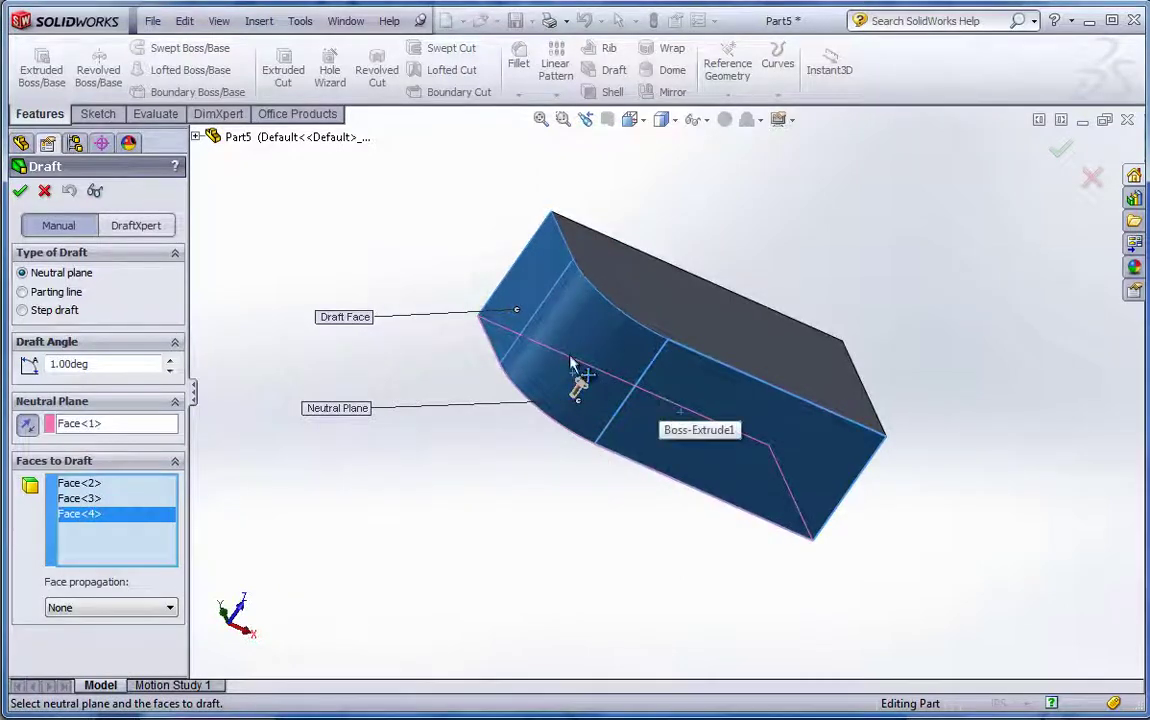
left_click(21, 191)
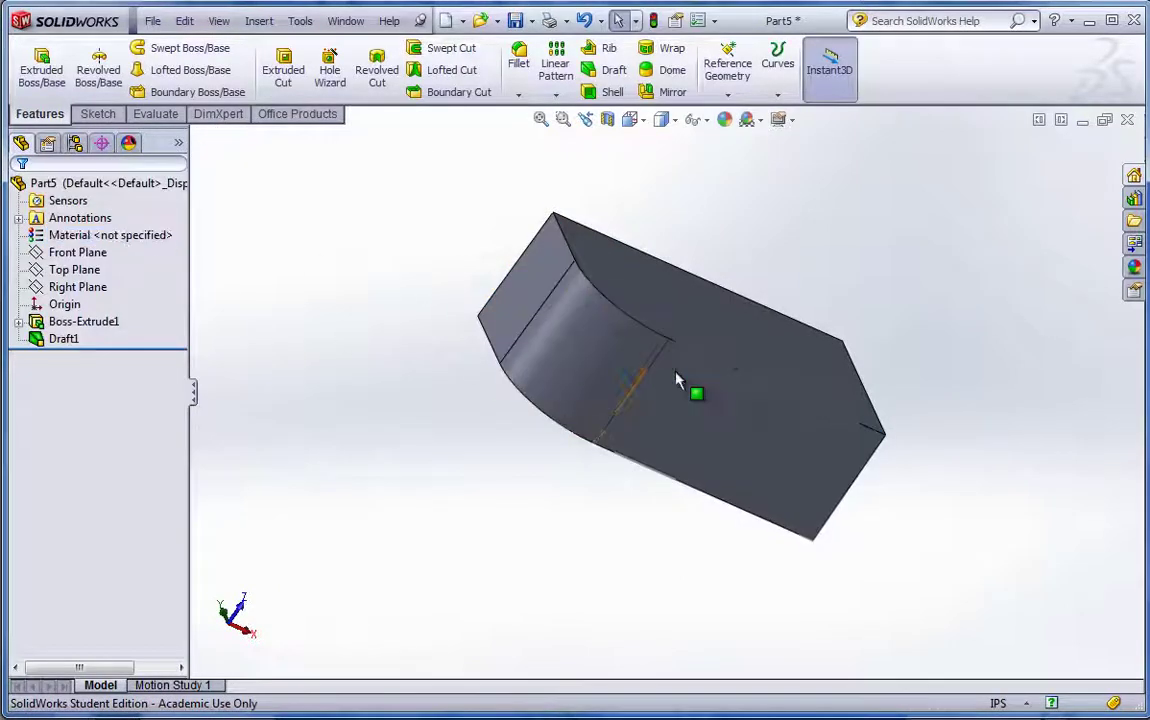
middle_click_drag(678, 386, 640, 420)
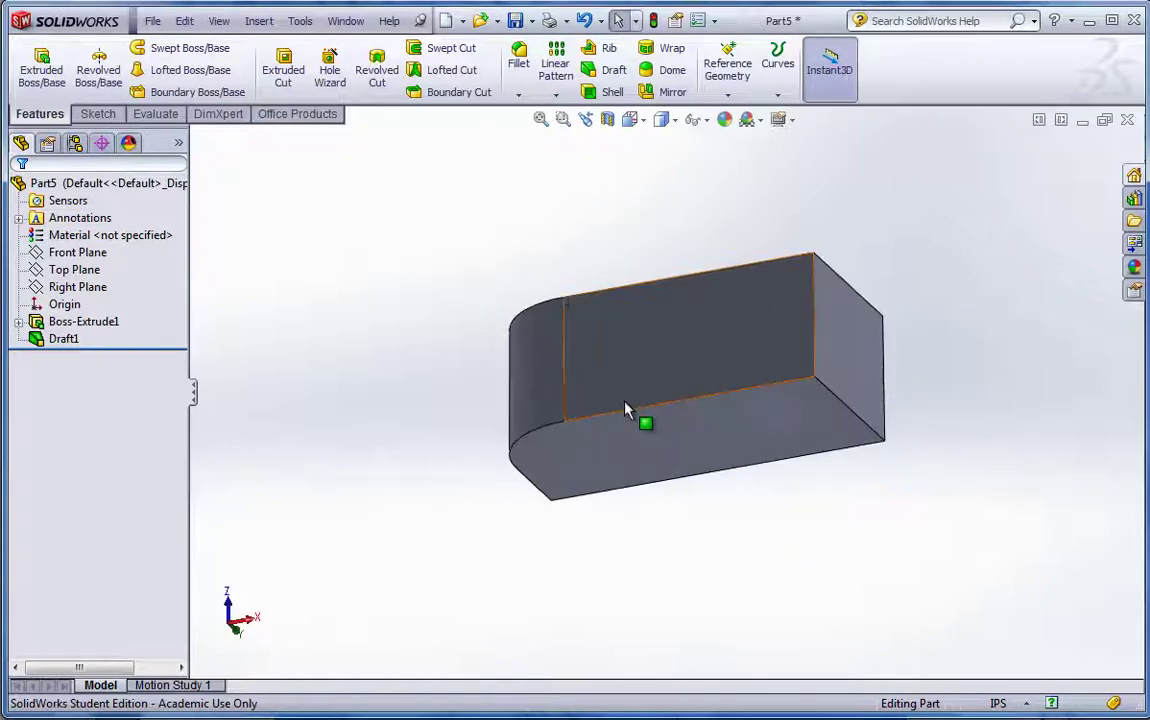
- Sketch a 0.25 in diameter circle on the block's bottom face
left_click(636, 448)
left_click(690, 378)
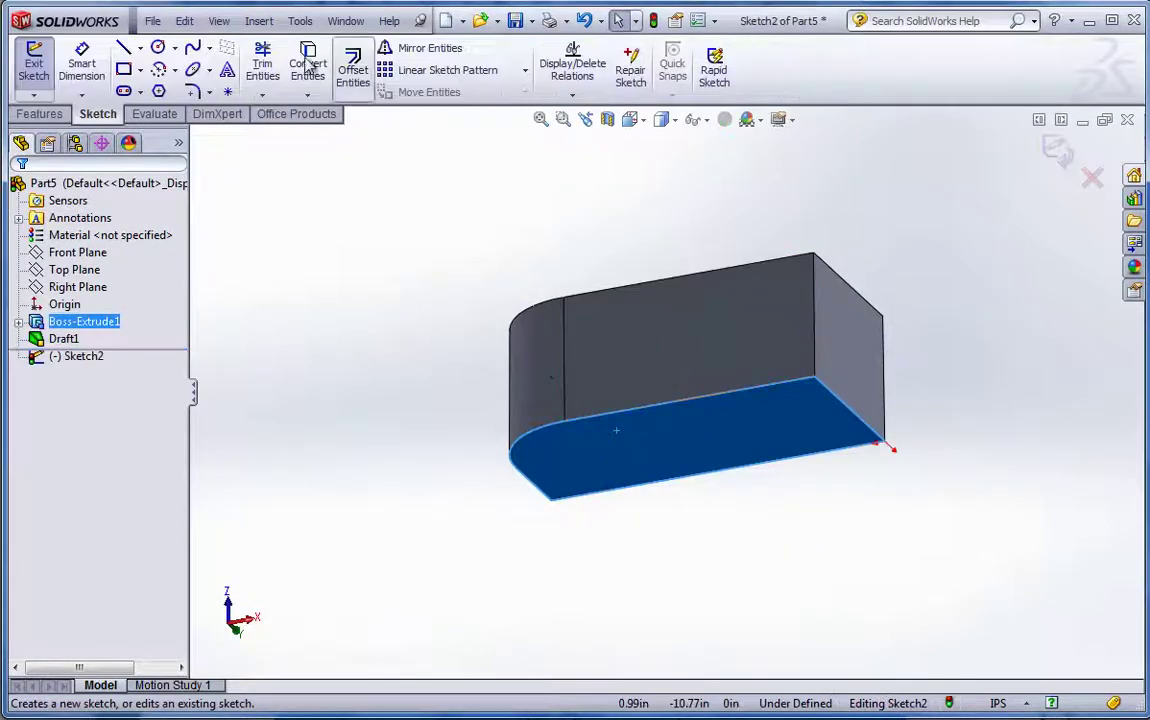
left_click(157, 47)
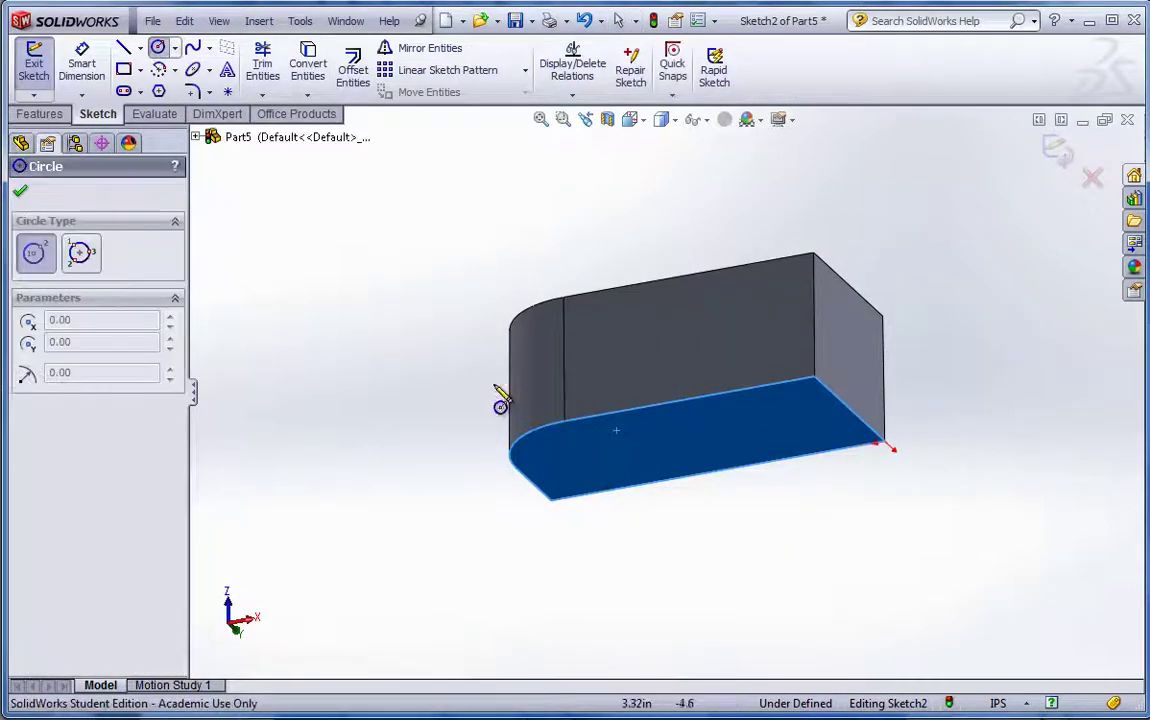
left_click(565, 422)
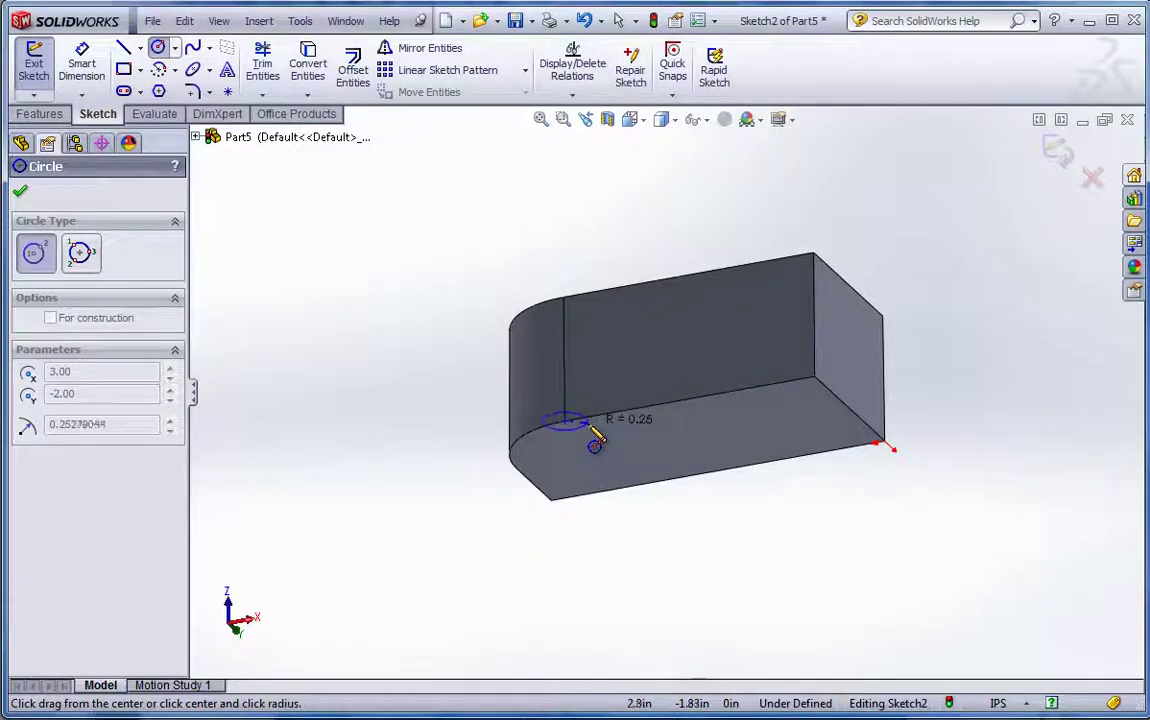
left_click(586, 418)
left_click(82, 62)
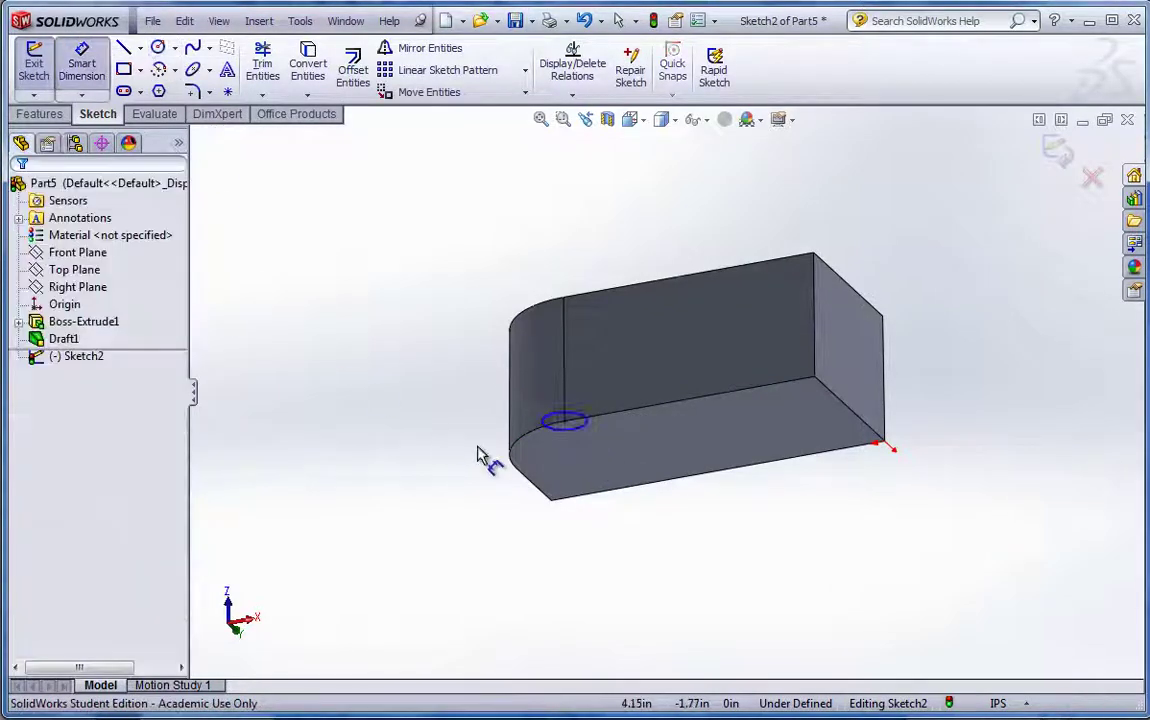
left_click(562, 422)
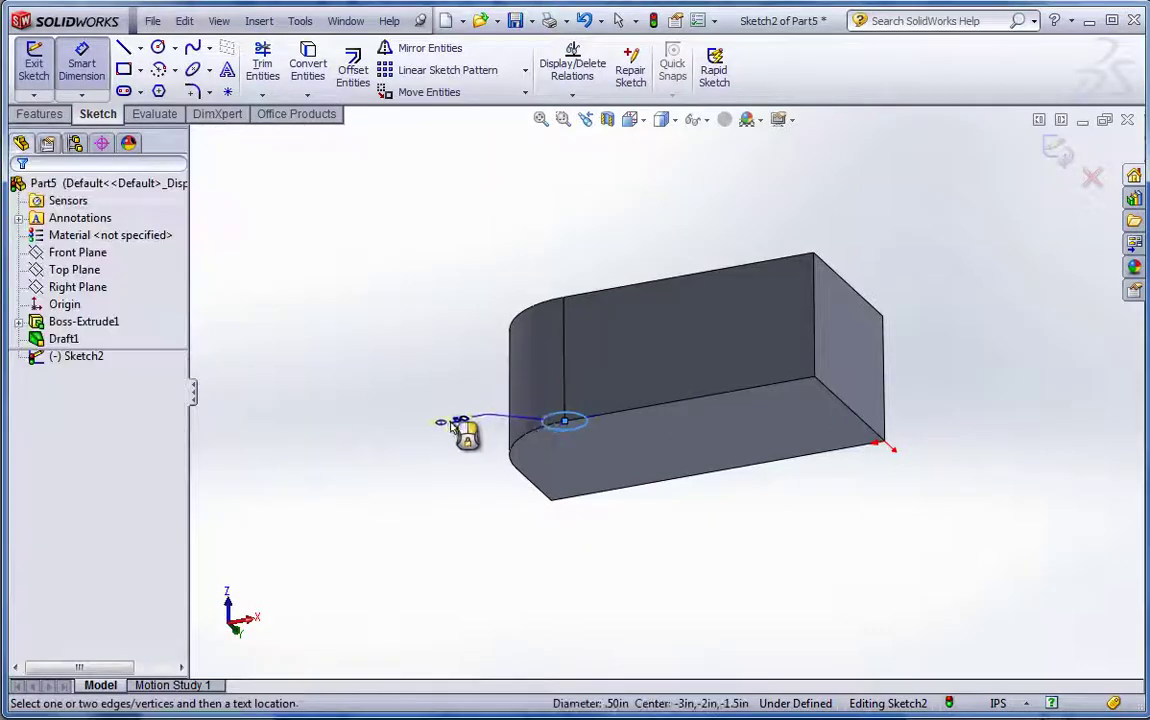
left_click(452, 421)
type(".")
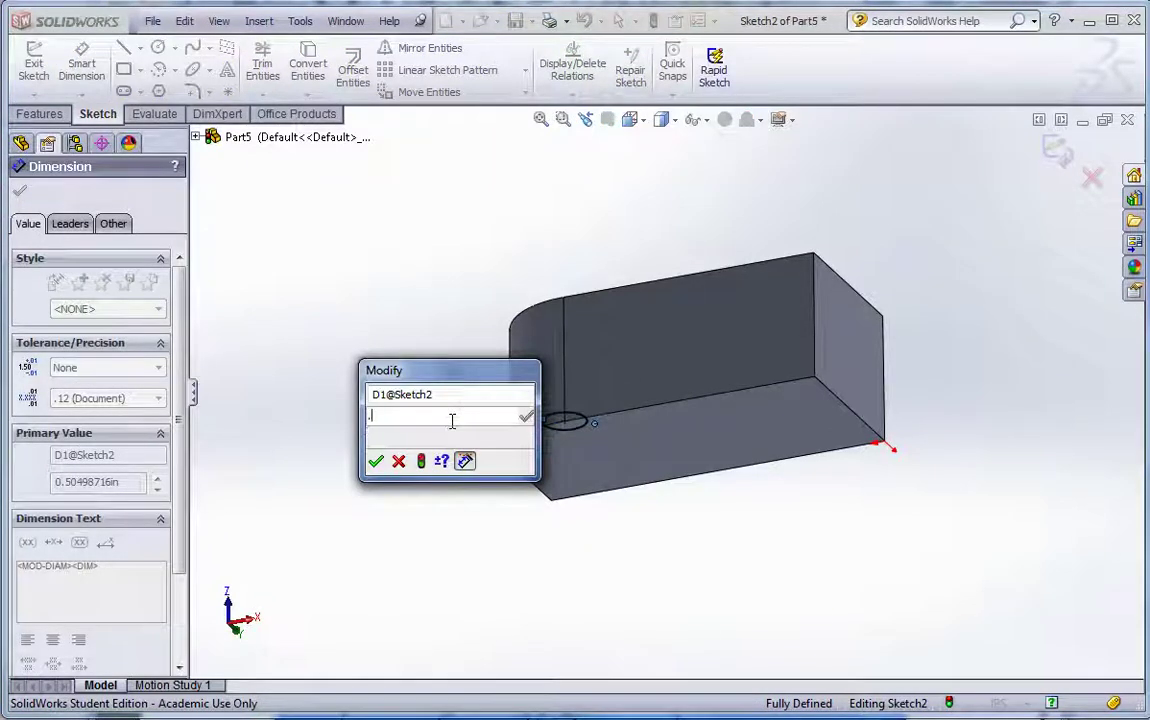
type("25")
key("Return")
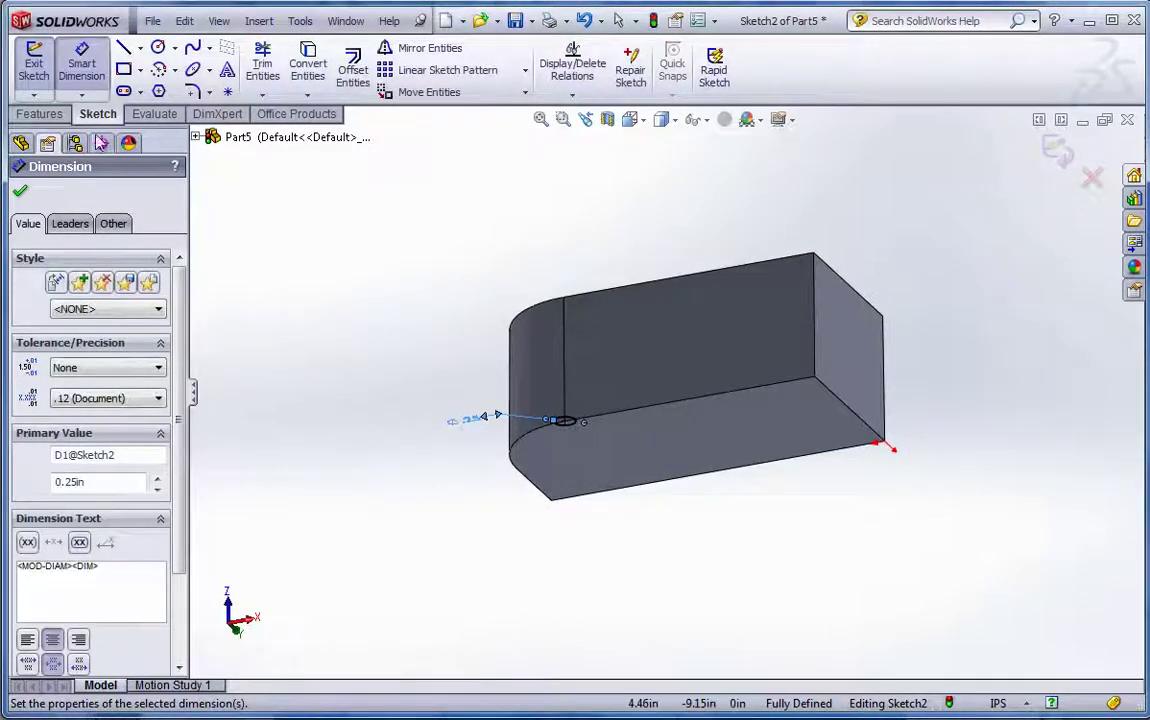
- Extrude the circle 1.55 in in the reversed direction with a 1° draft
left_click(39, 113)
left_click(30, 80)
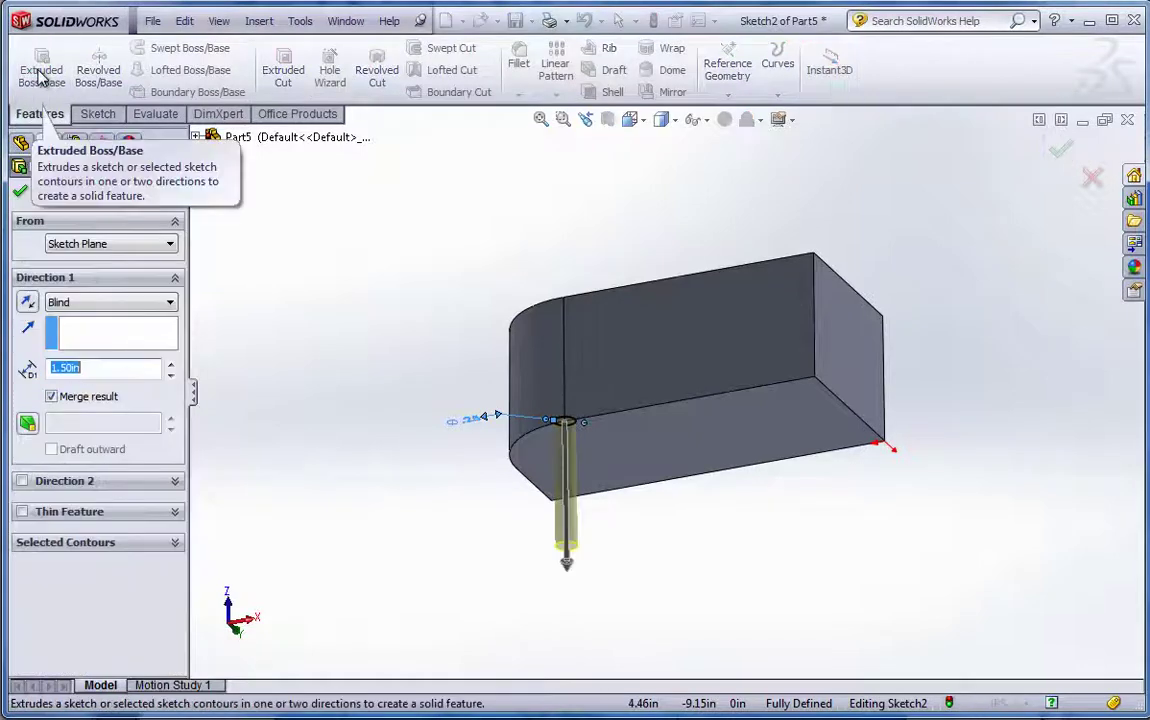
left_click(26, 304)
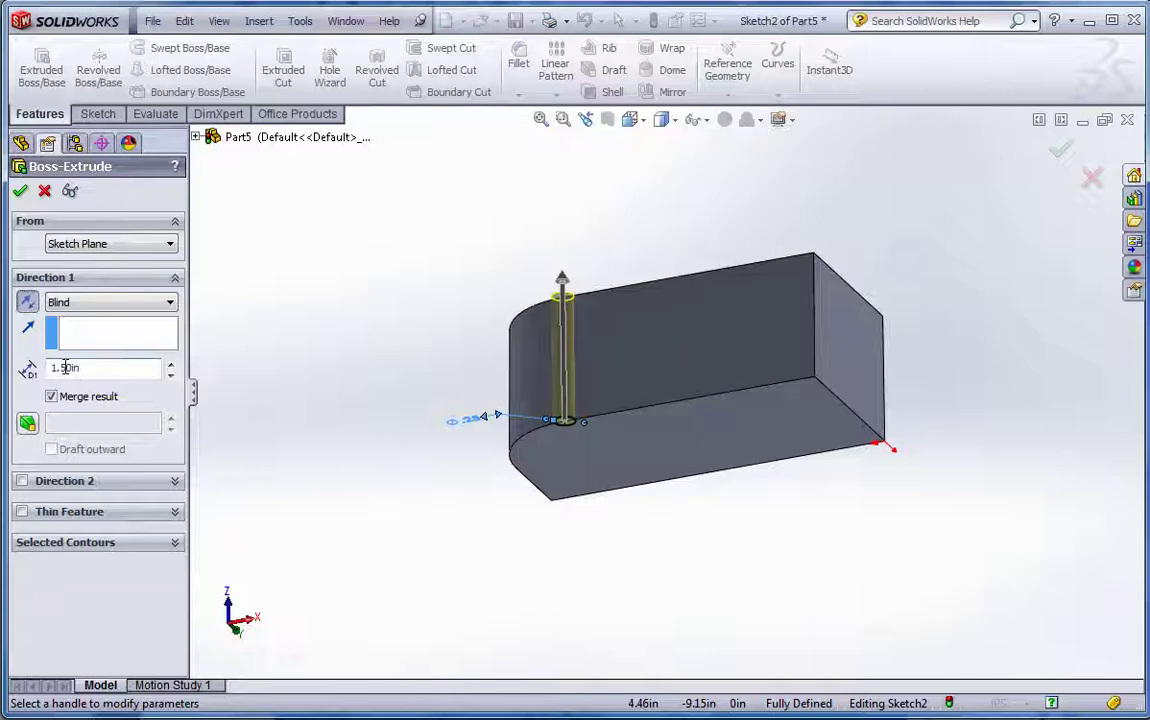
left_click(28, 424)
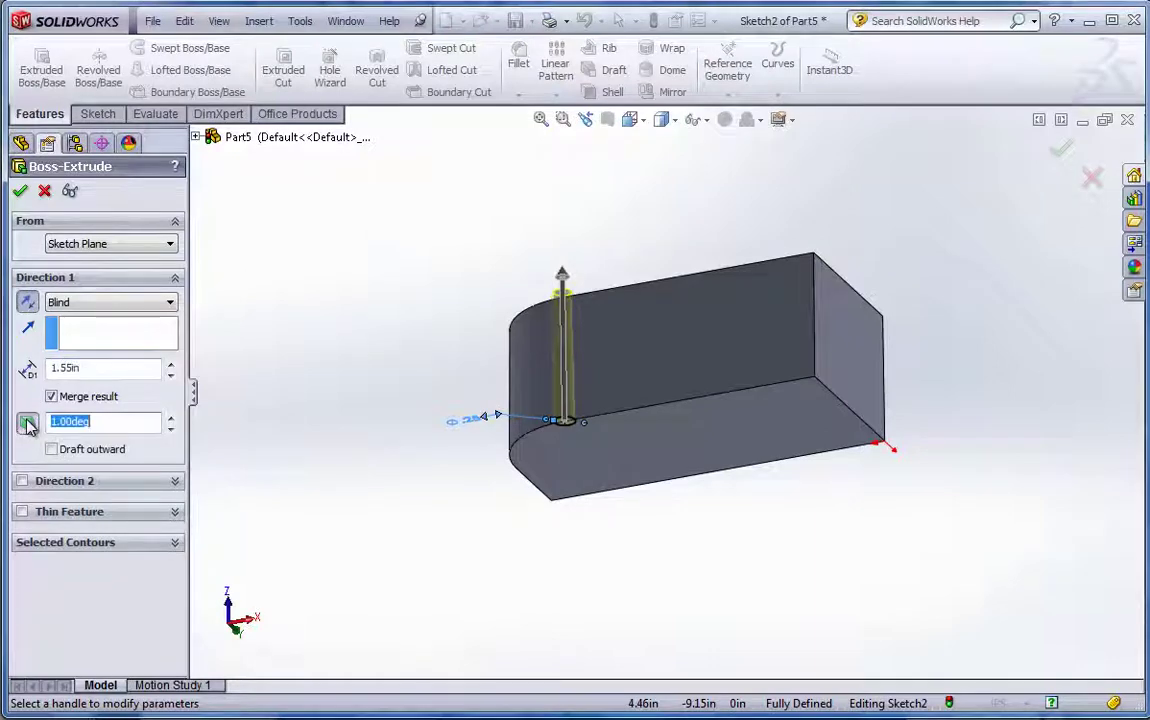
left_click(20, 191)
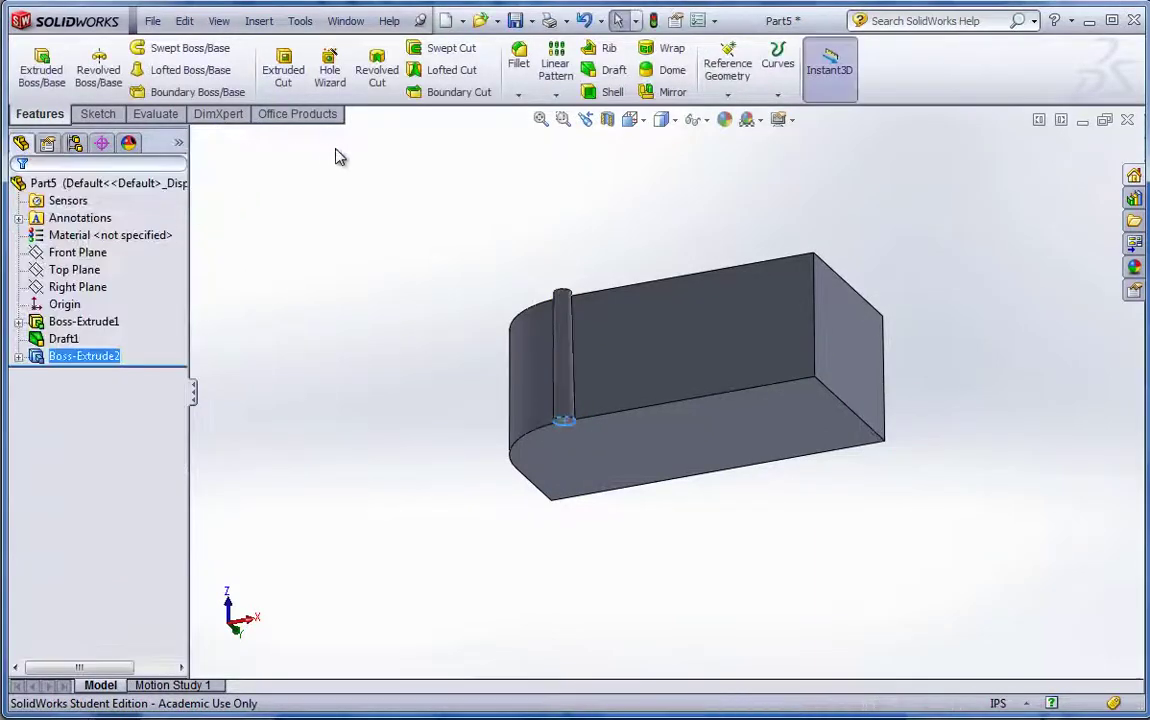
- Linear-pattern the rib 16 times at 0.20 in spacing along the front bottom edge
left_click(556, 65)
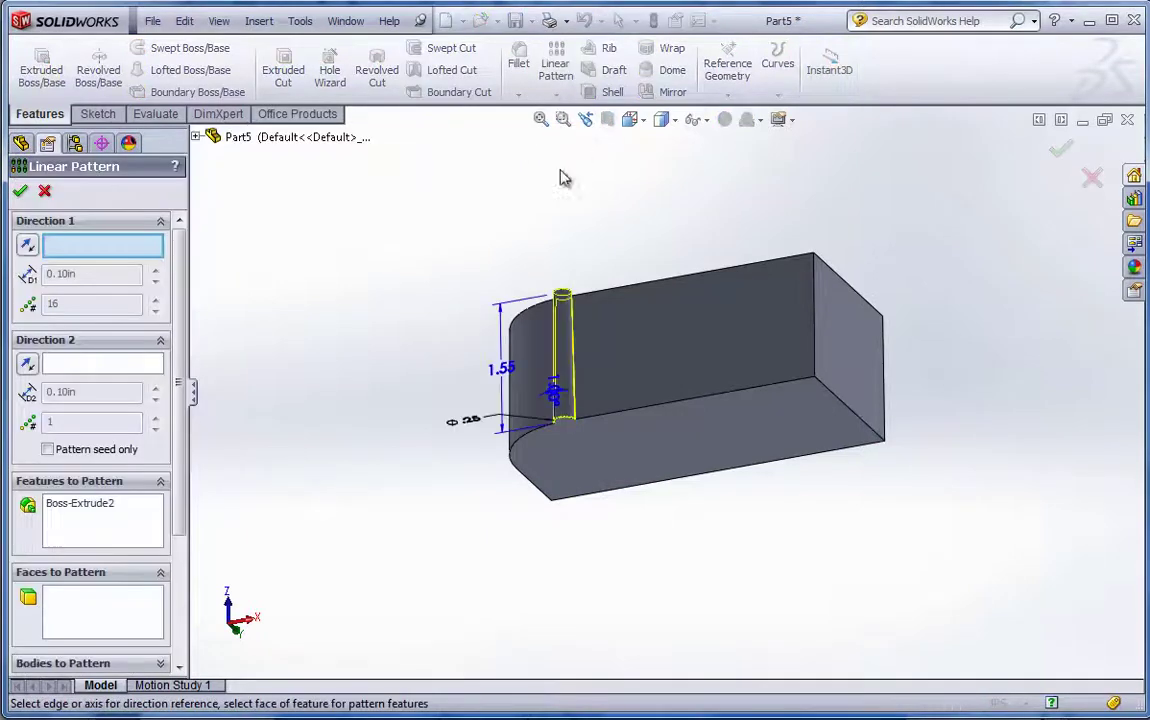
left_click(647, 411)
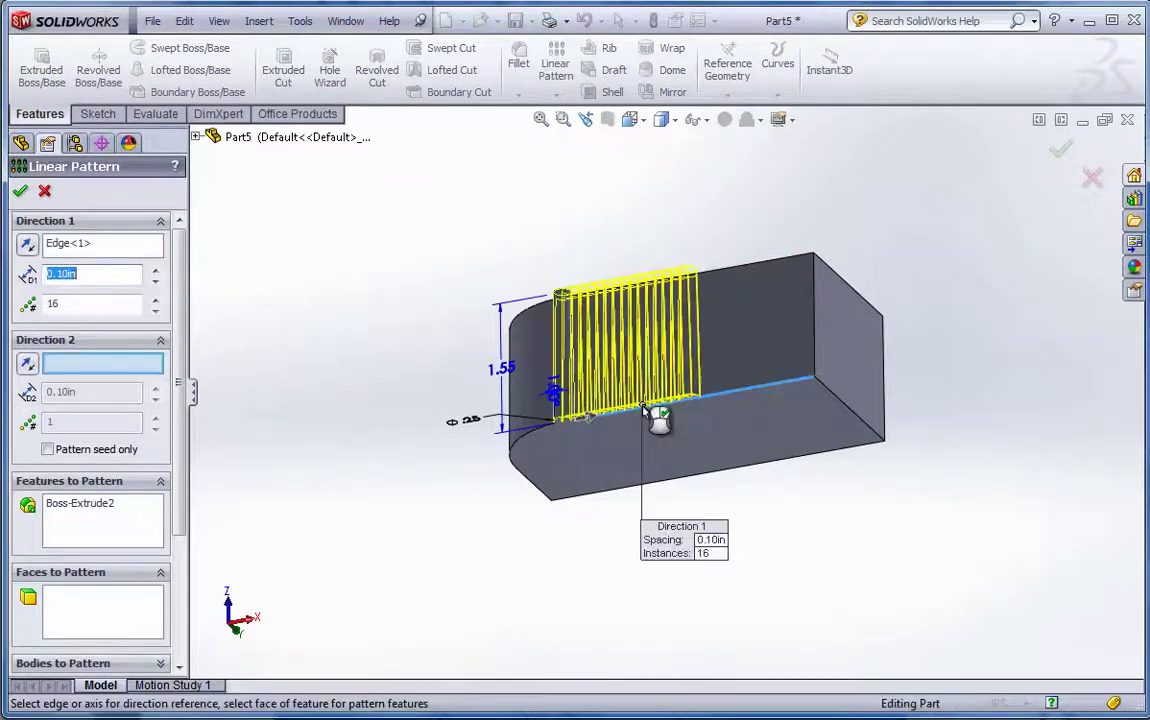
left_click(154, 270)
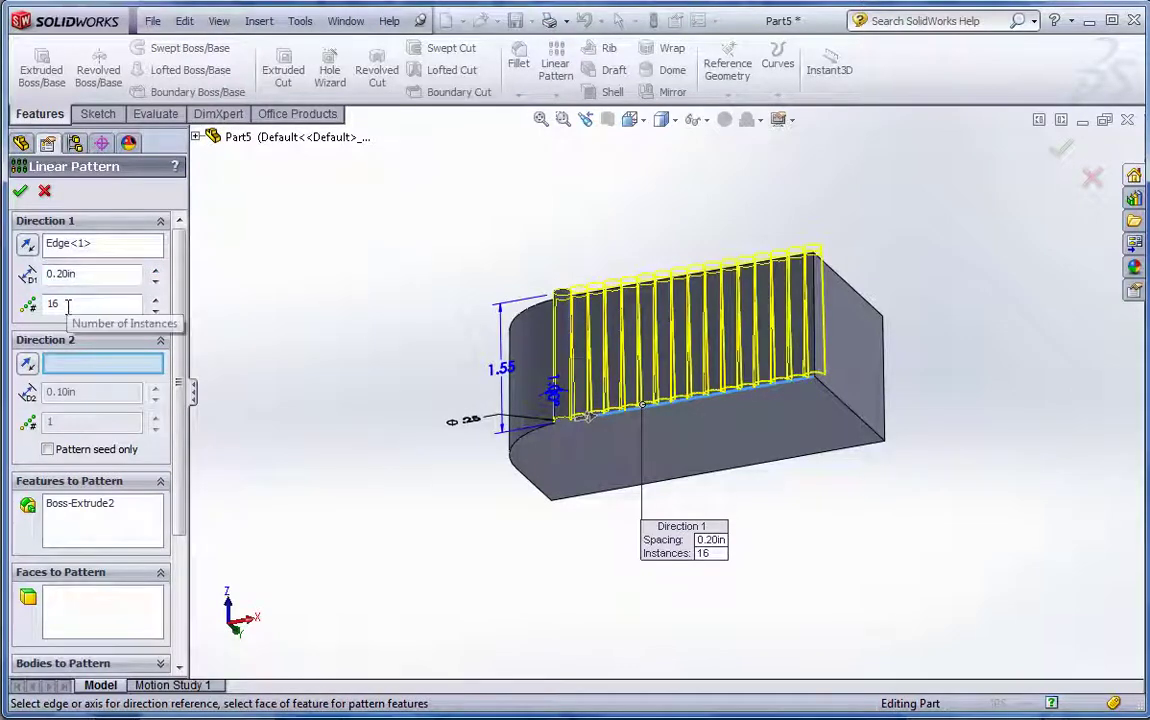
left_click(20, 190)
- Show the feature dimensions on the part from the Annotations menu
middle_click_drag(377, 262, 364, 437)
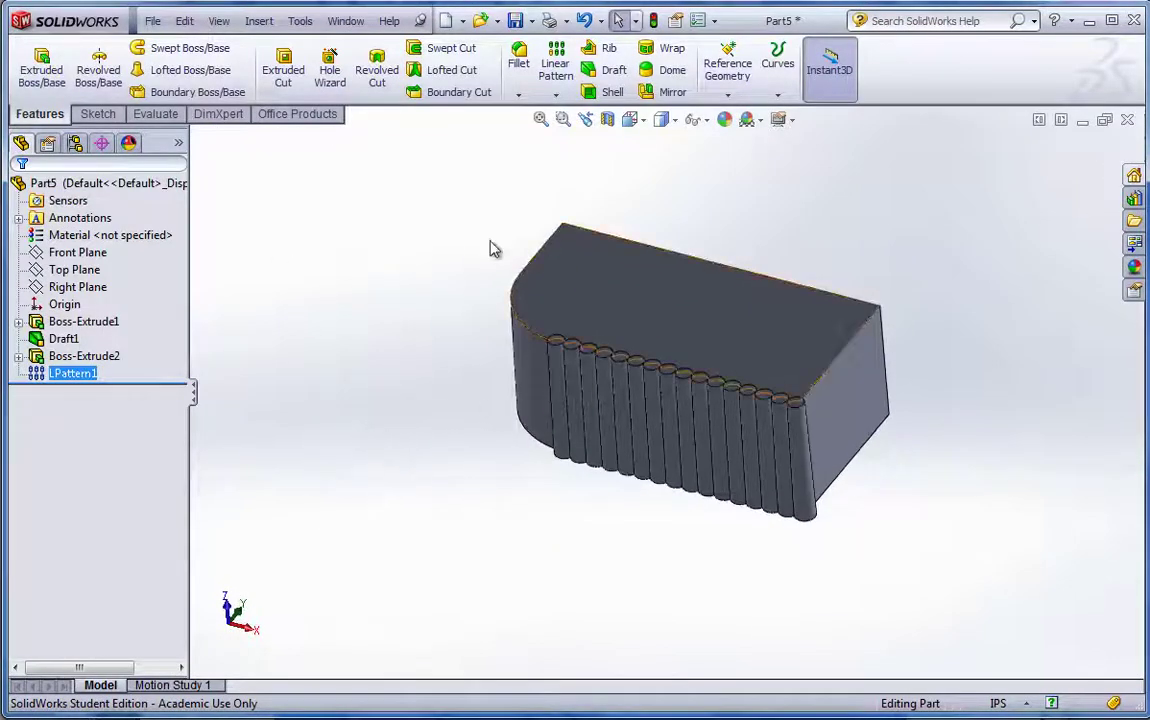
right_click(74, 228)
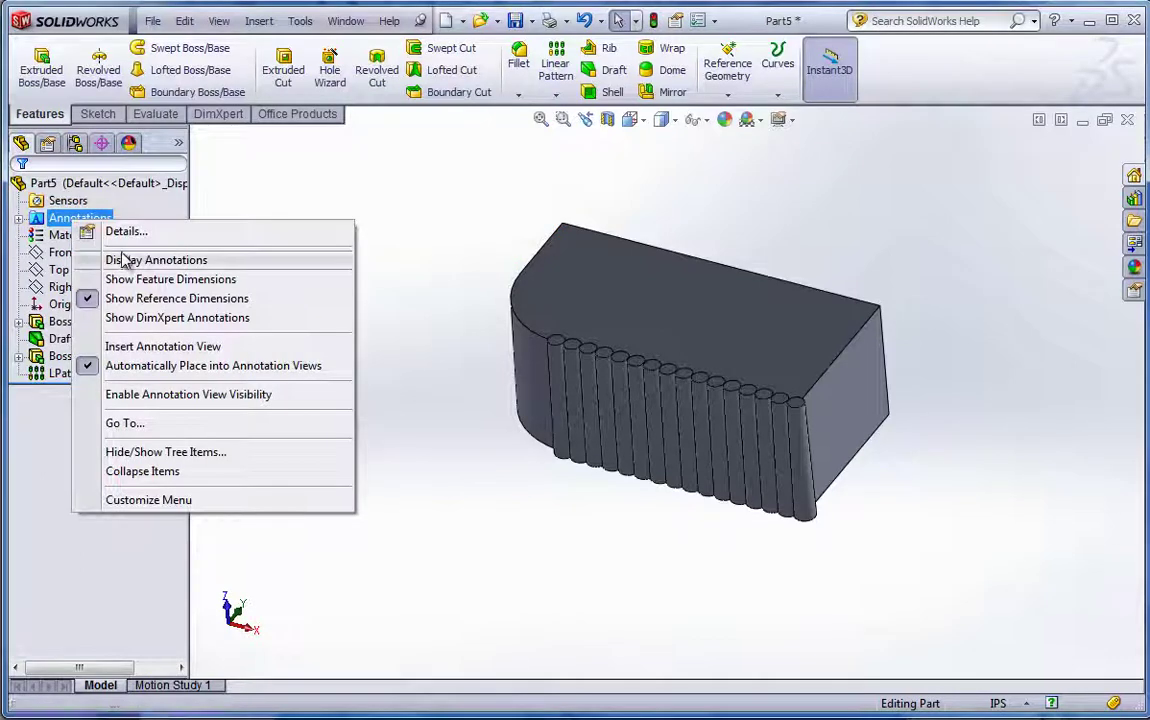
left_click(150, 279)
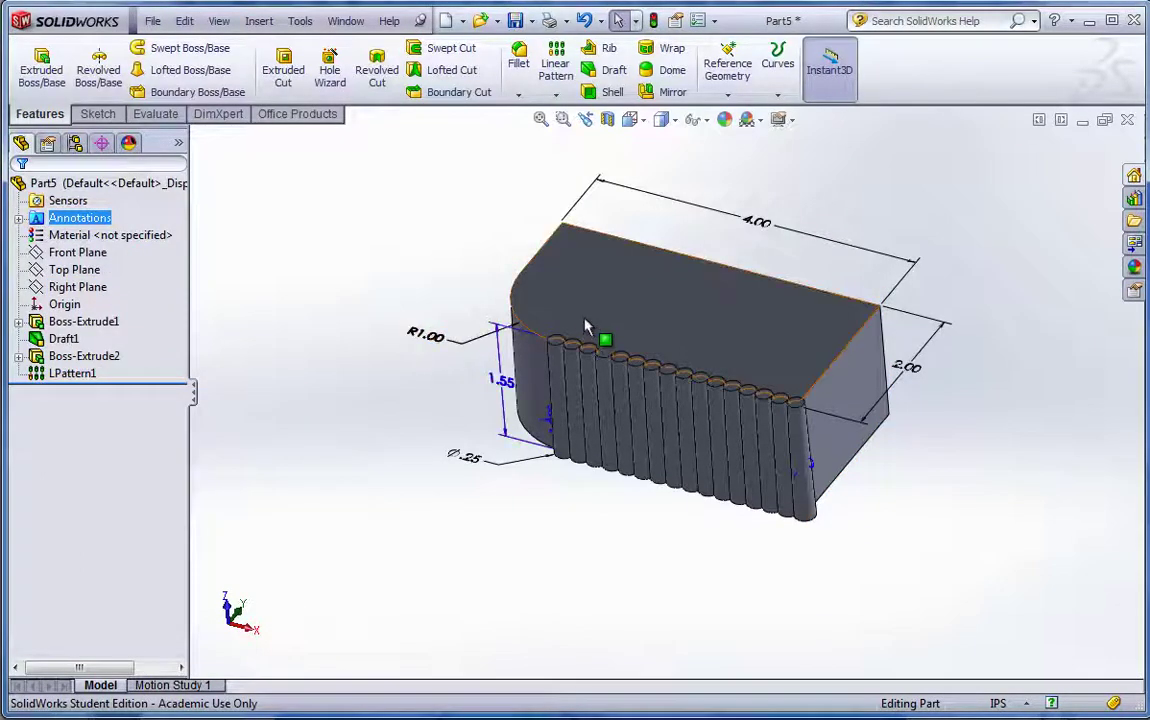
- Start a sketch on the block's top face and view it Normal To
left_click(614, 312)
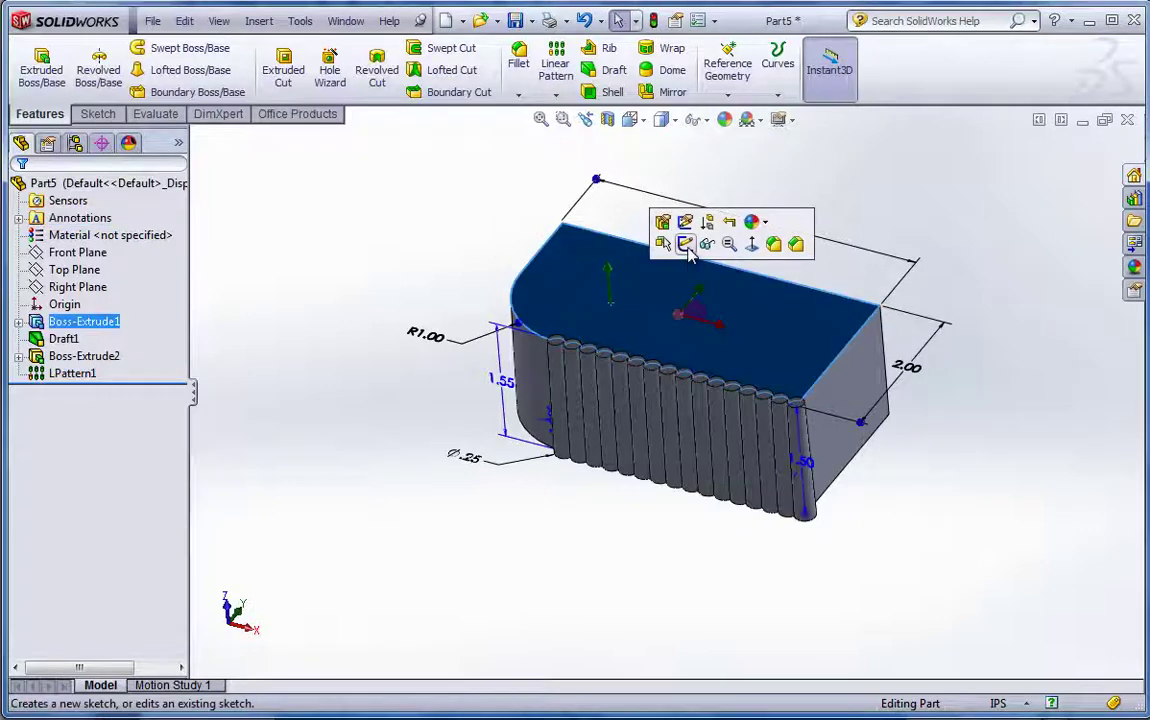
left_click(663, 247)
key("space")
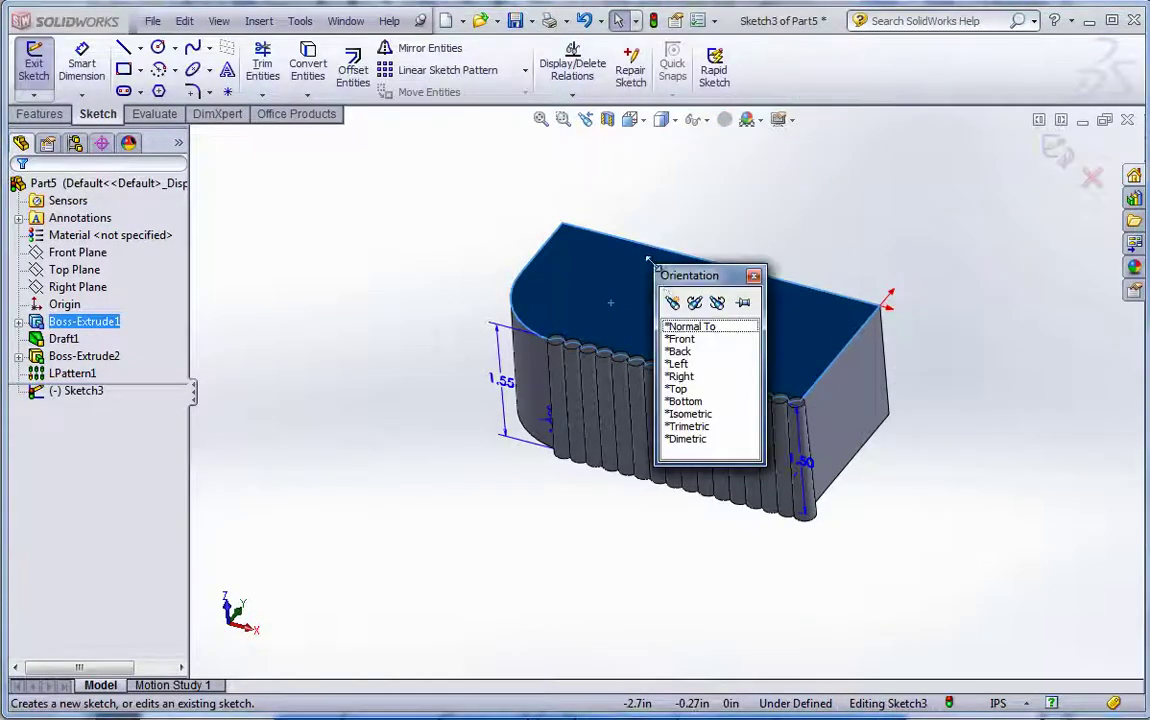
double_click(687, 329)
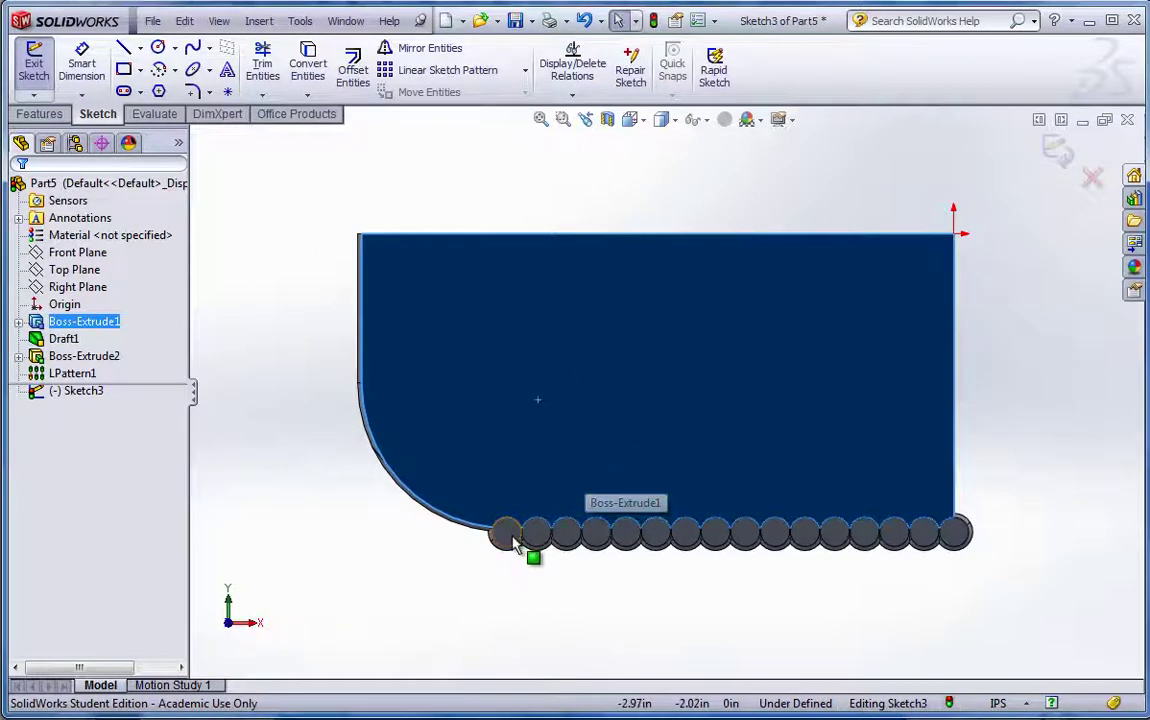
scroll(525, 520, "down", 2)
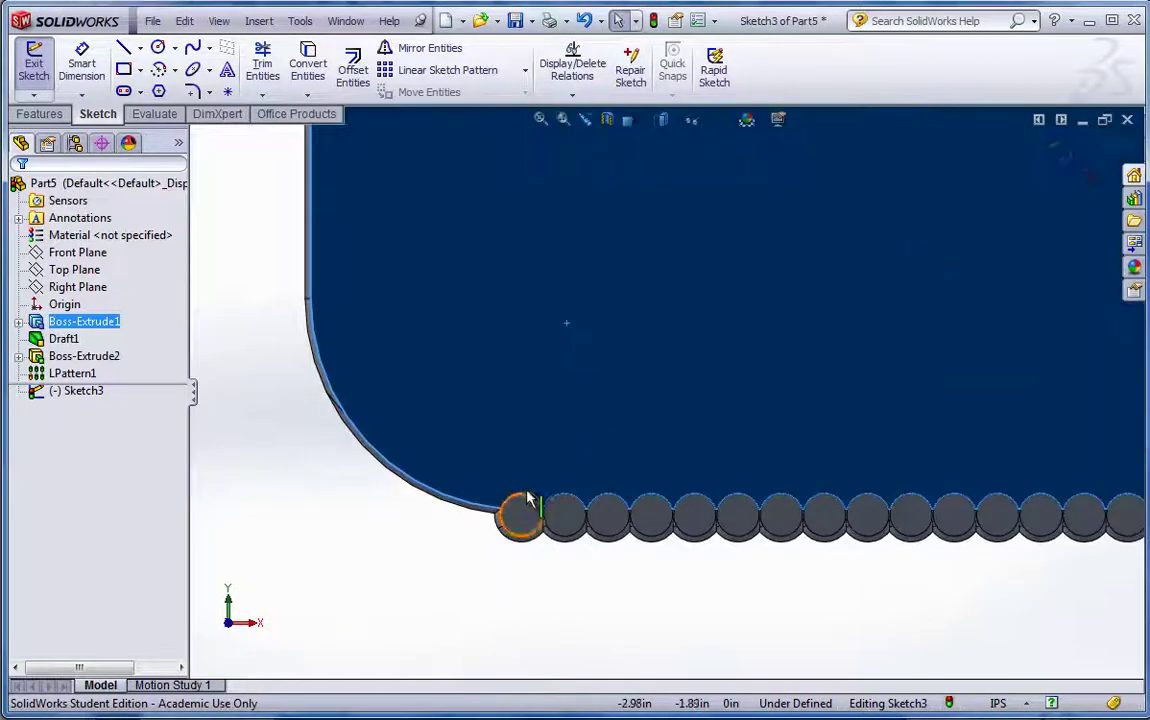
- Draw a horizontal centerline across the first rib circle and delete the stray diagonal line
left_click(140, 47)
left_click(145, 89)
scroll(545, 500, "down", 4)
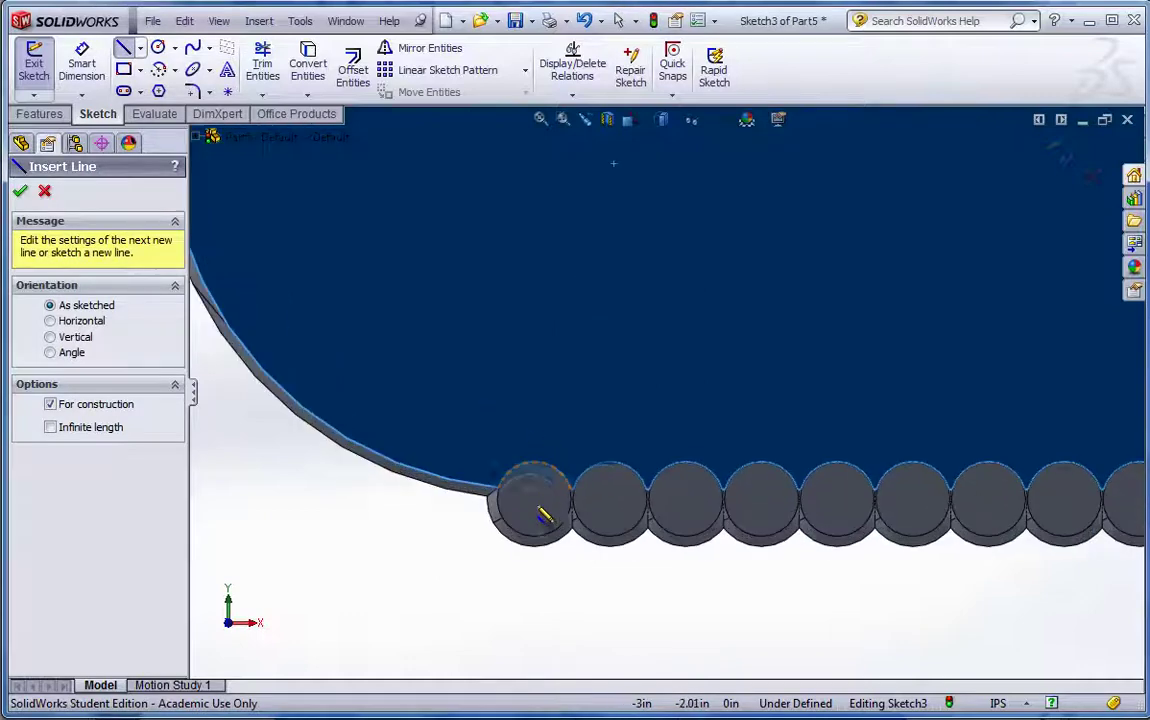
scroll(605, 438, "down", 2)
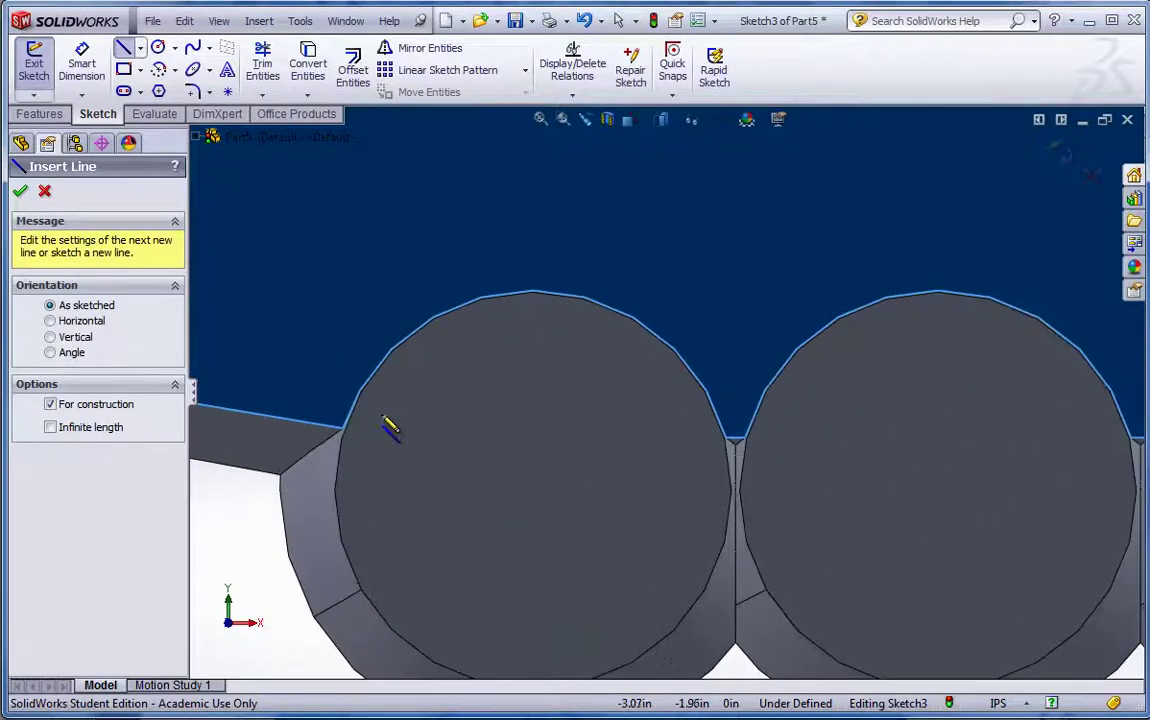
left_click(342, 428)
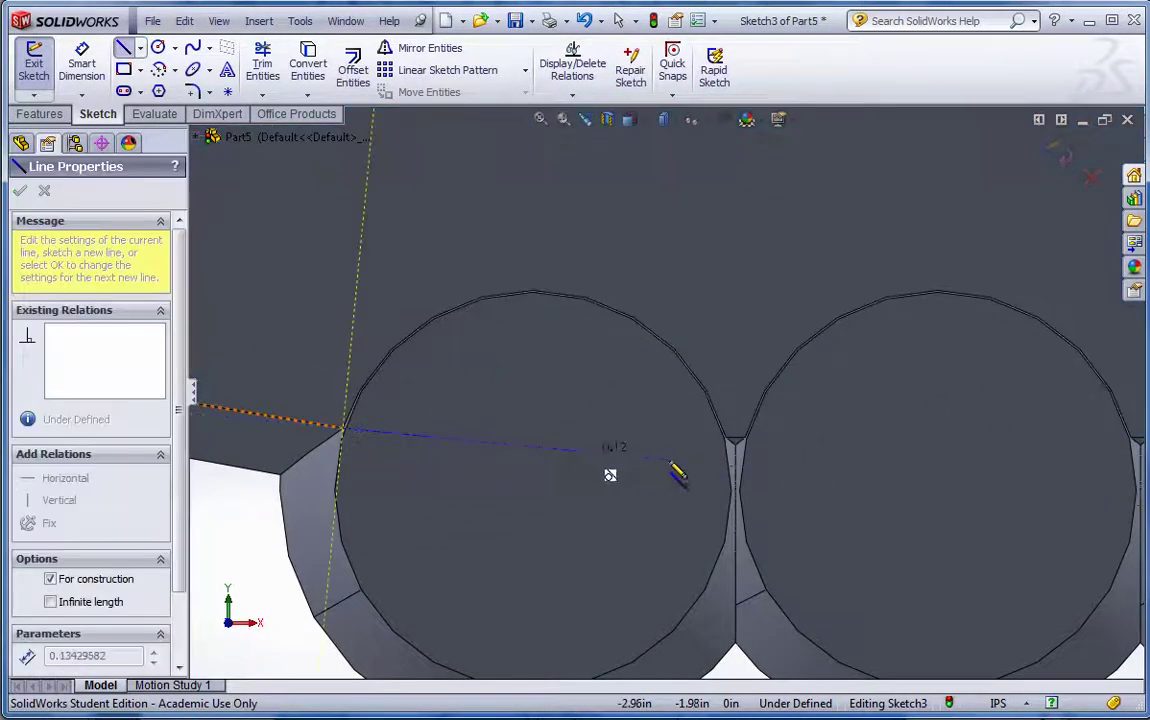
left_click(727, 438)
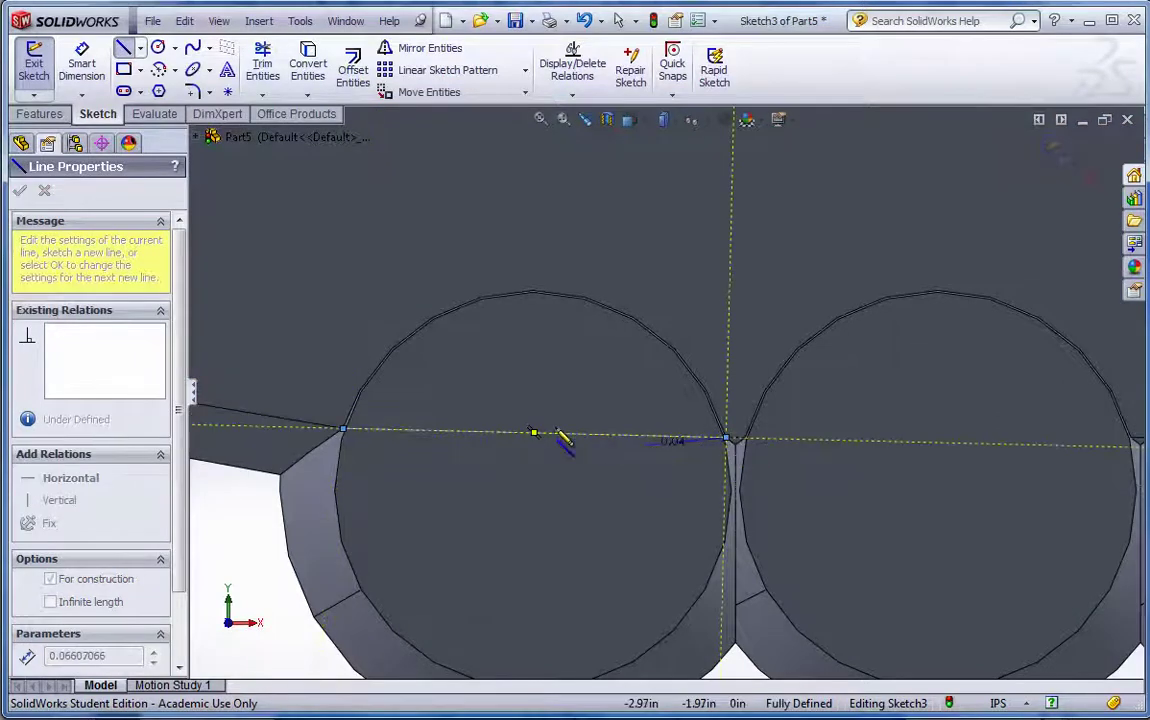
scroll(440, 492, "up", 6)
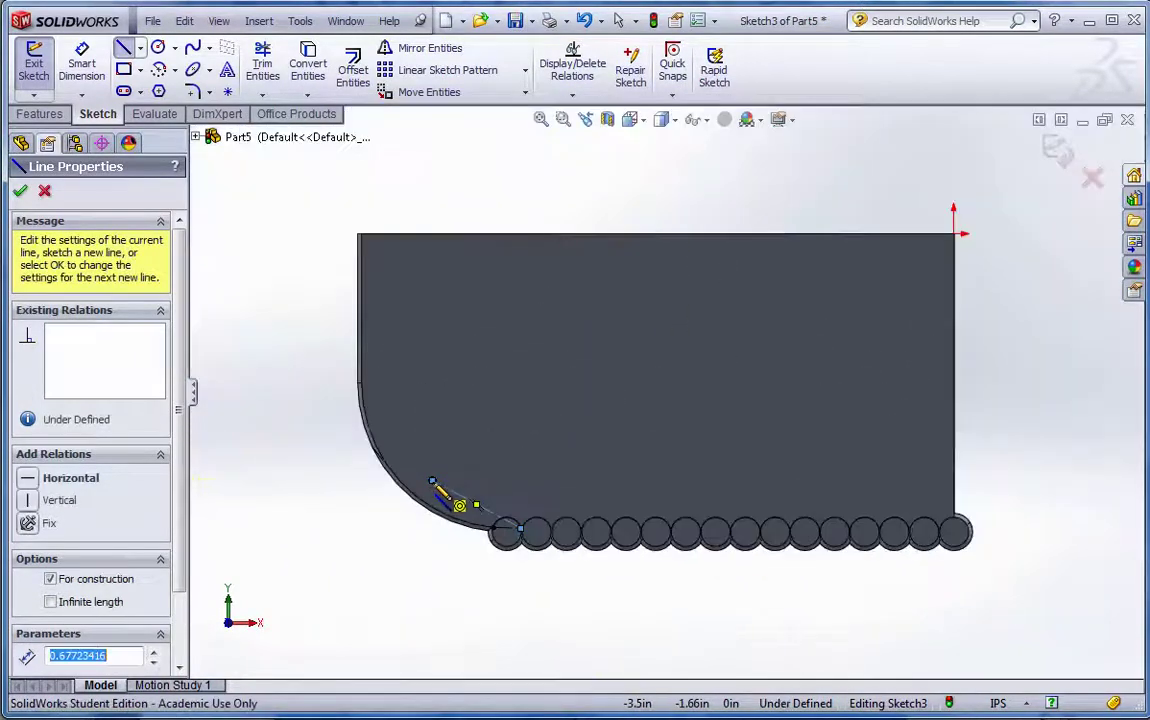
key("Escape")
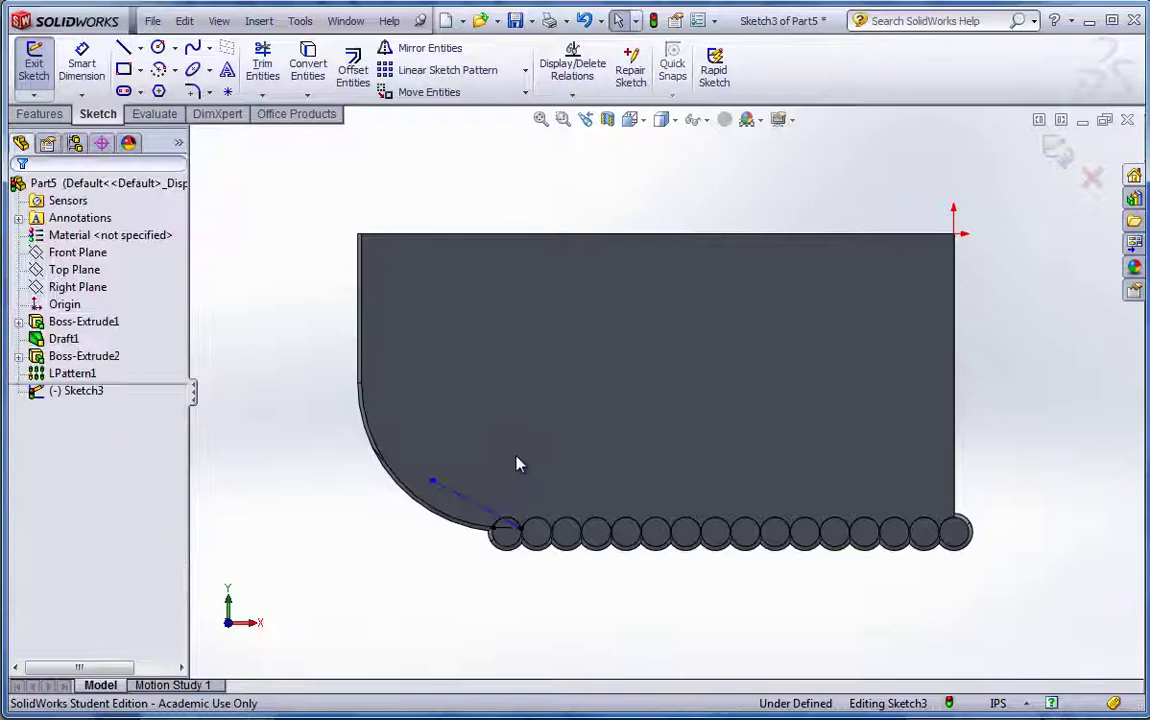
left_click(475, 512)
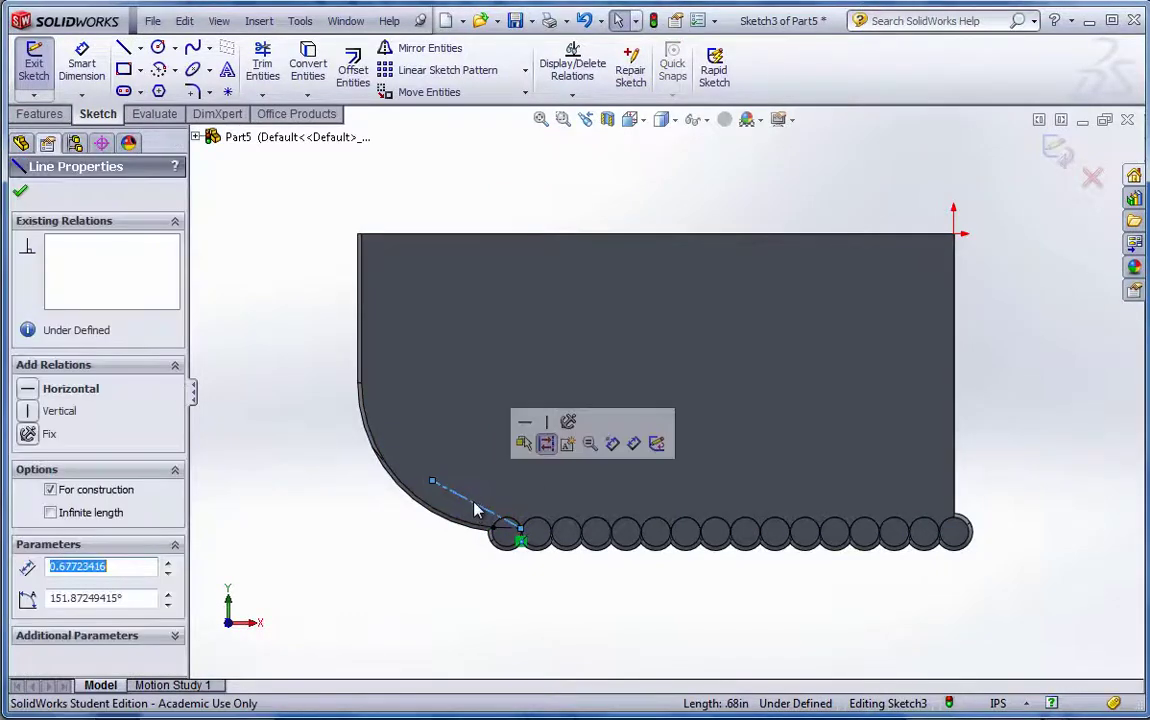
key("Delete")
scroll(480, 512, "down", 3)
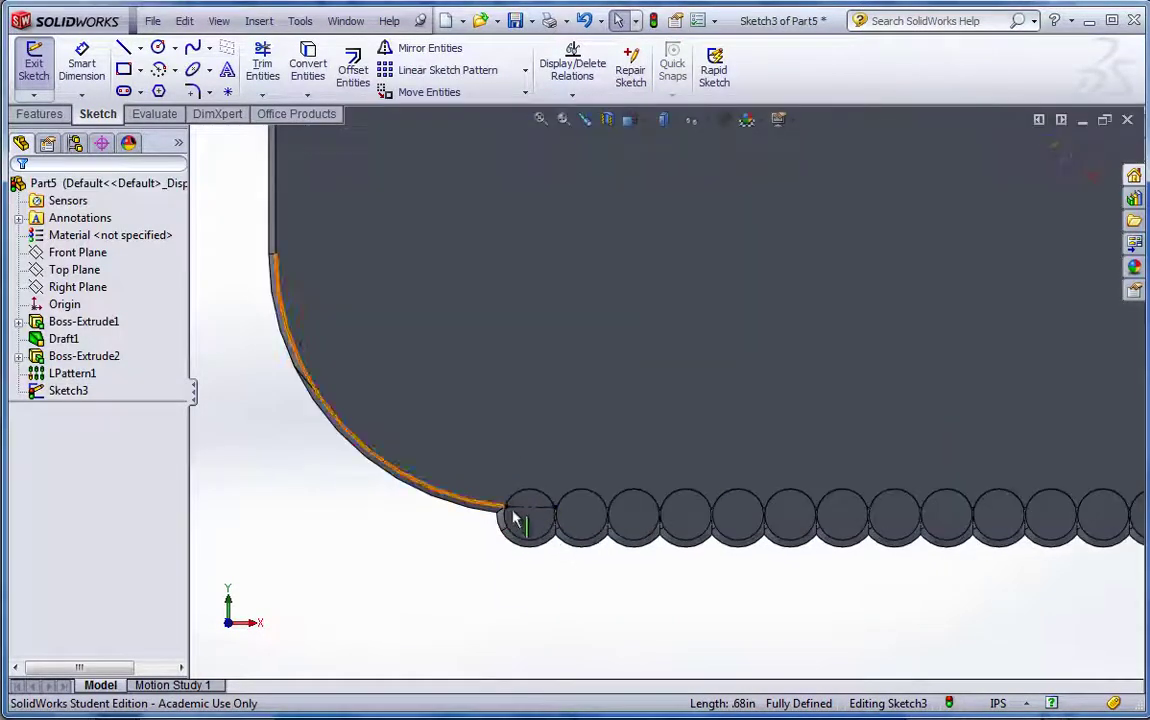
- Add a driven 0.19 in reference dimension to the short construction line
left_click(82, 65)
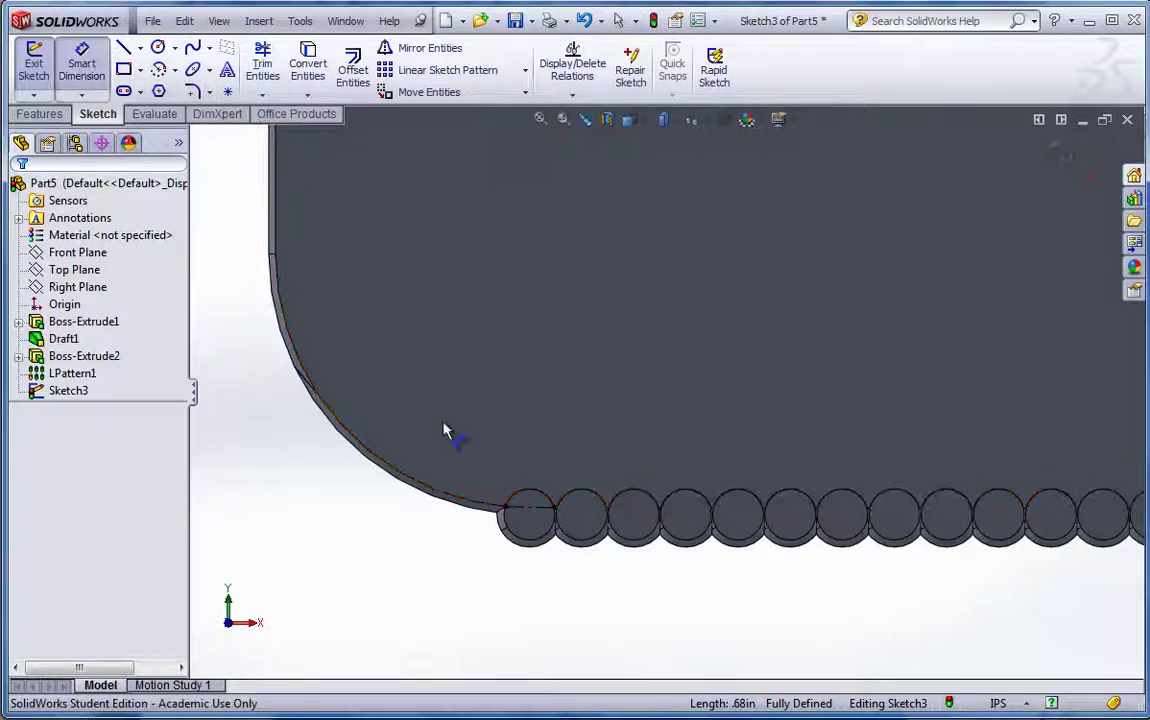
left_click(531, 514)
left_click(518, 417)
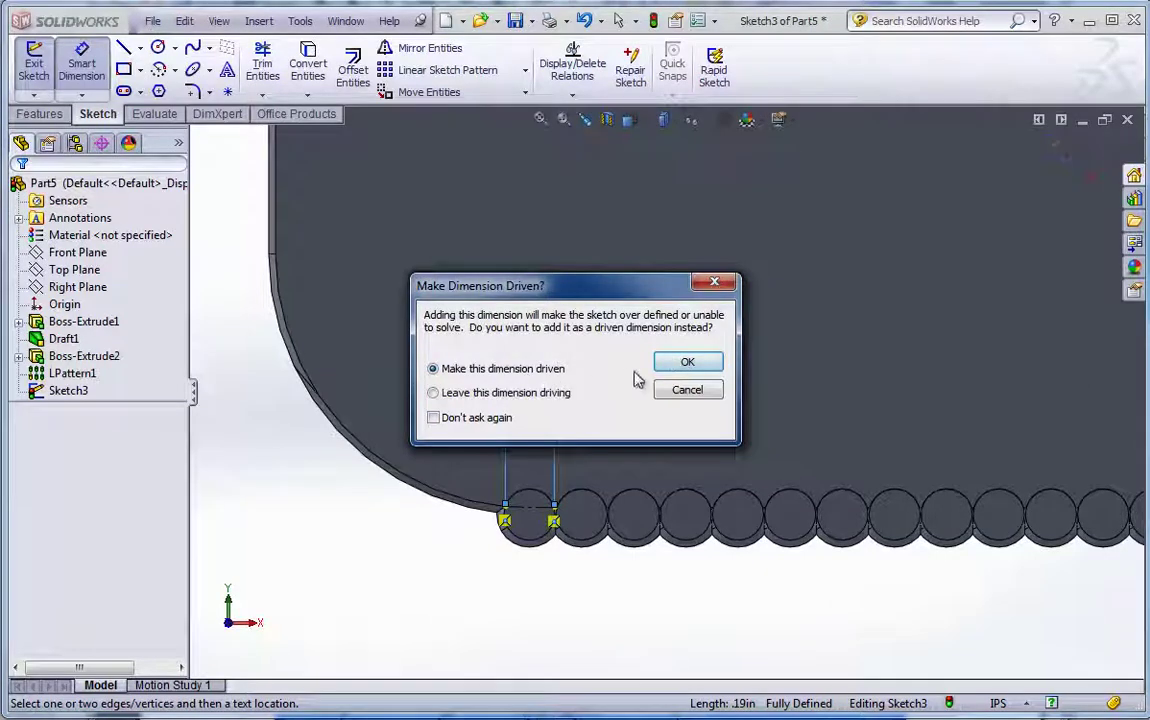
left_click(689, 362)
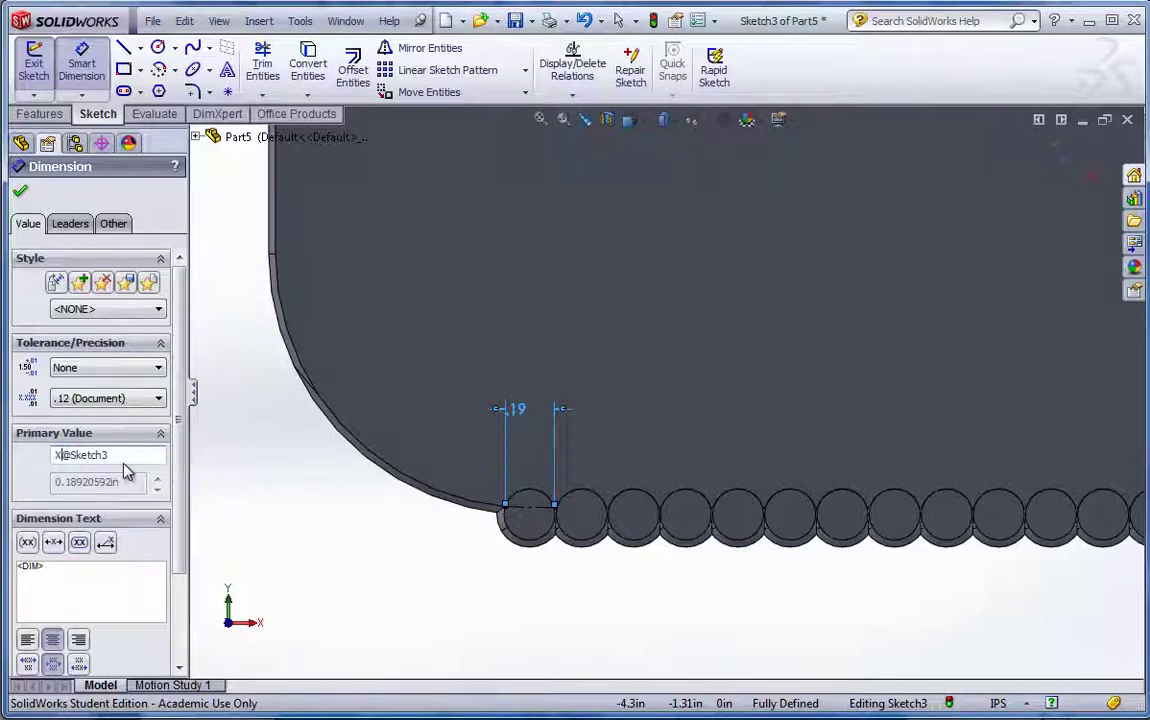
left_click(22, 195)
key("f")
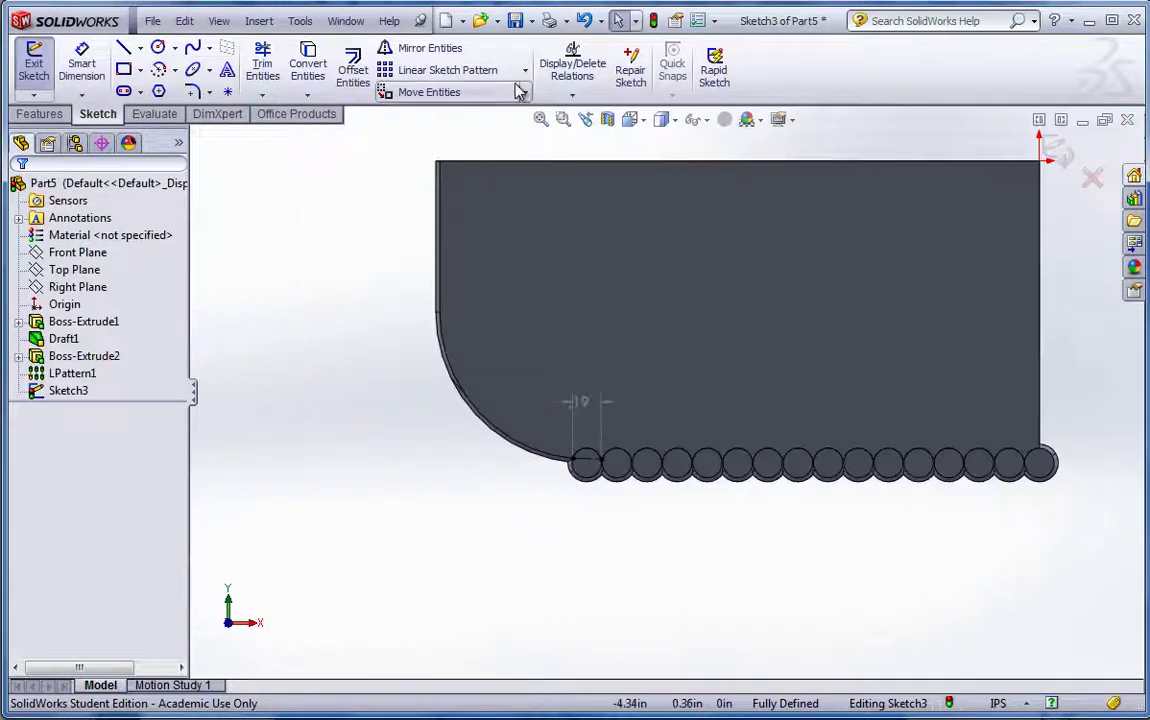
- Rebuild to exit the sketch and turn on View > Dimension Names
left_click(655, 25)
mouse_move(616, 411)
middle_mouse_down()
mouse_move(619, 378)
mouse_move(565, 326)
mouse_move(589, 374)
mouse_move(667, 395)
middle_mouse_up()
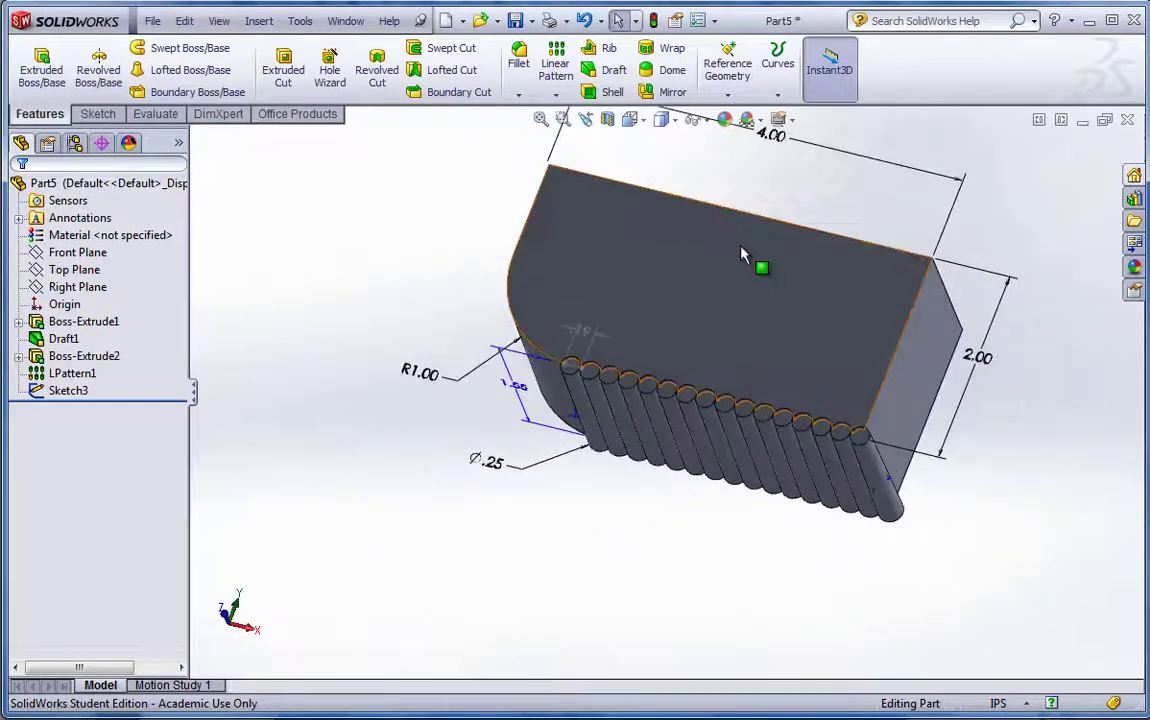
left_click(219, 21)
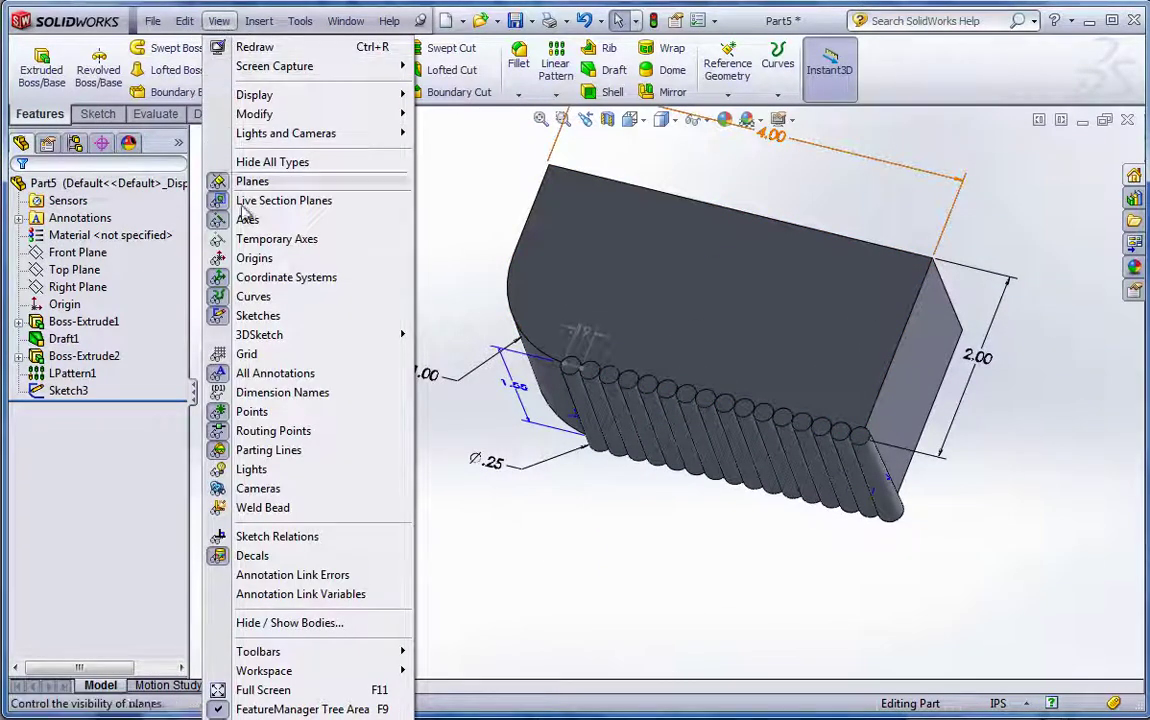
left_click(228, 395)
middle_click_drag(277, 431, 748, 200)
- Rename the 4.00 width dimension to WIDTH and the R1.00 fillet to RADIUS
double_click(748, 200)
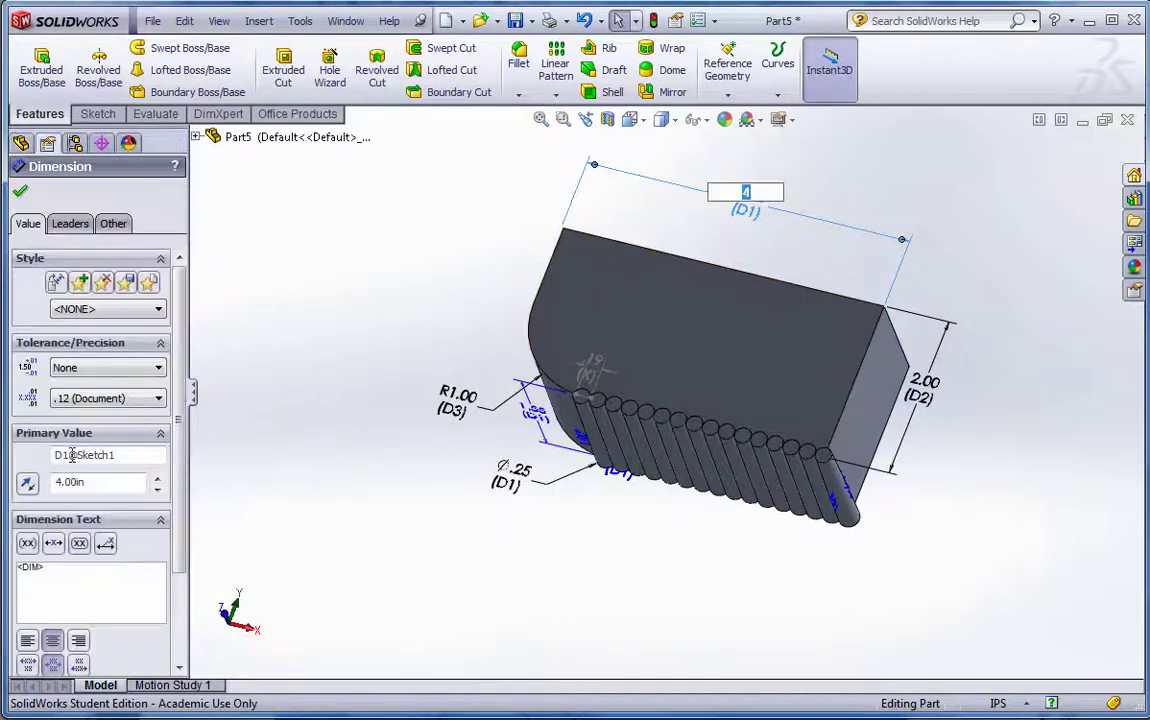
left_click_drag(70, 455, 50, 455)
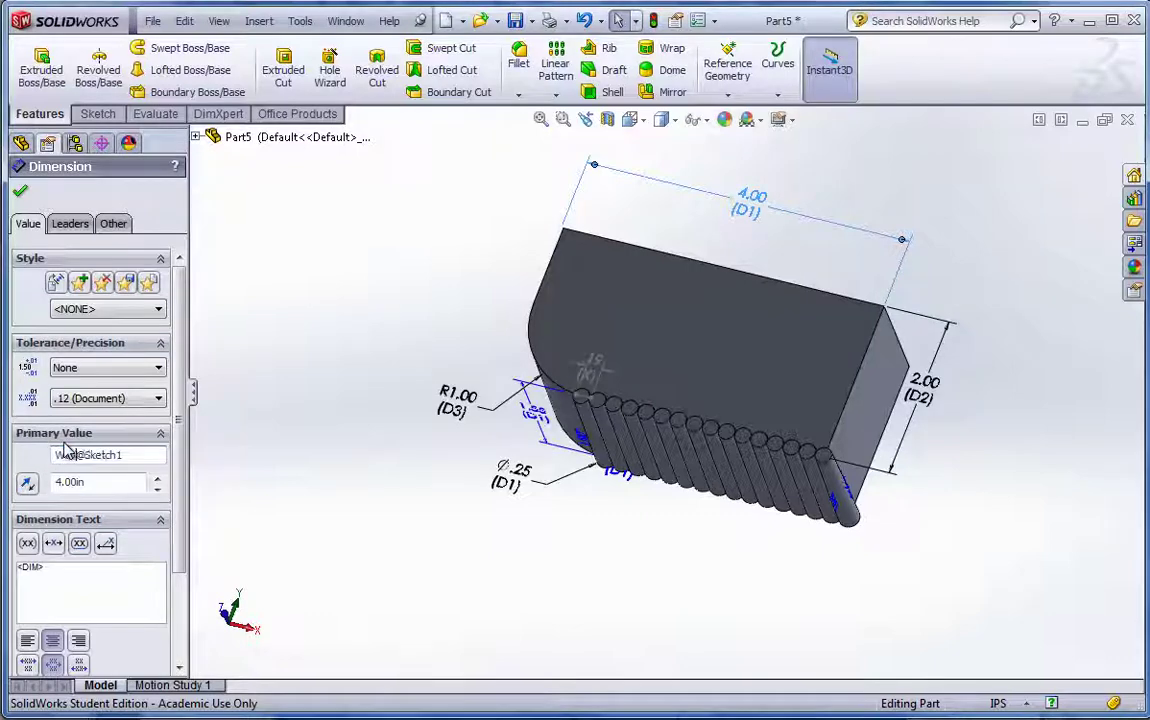
left_click(20, 193)
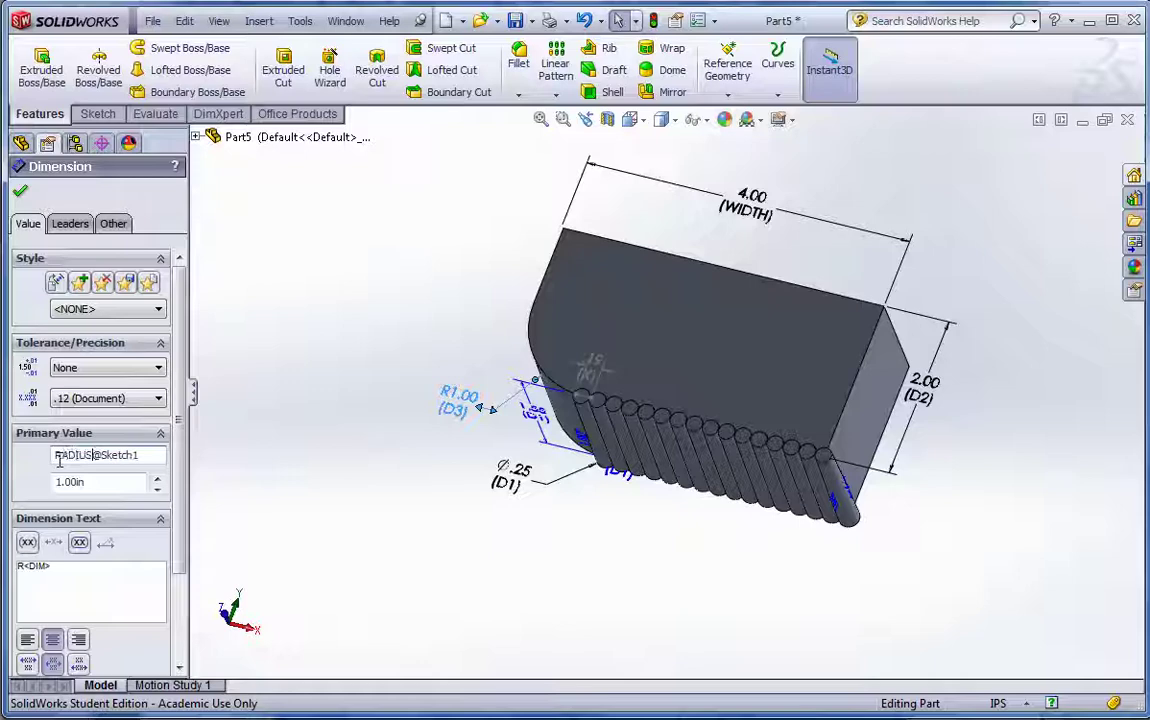
left_click(20, 190)
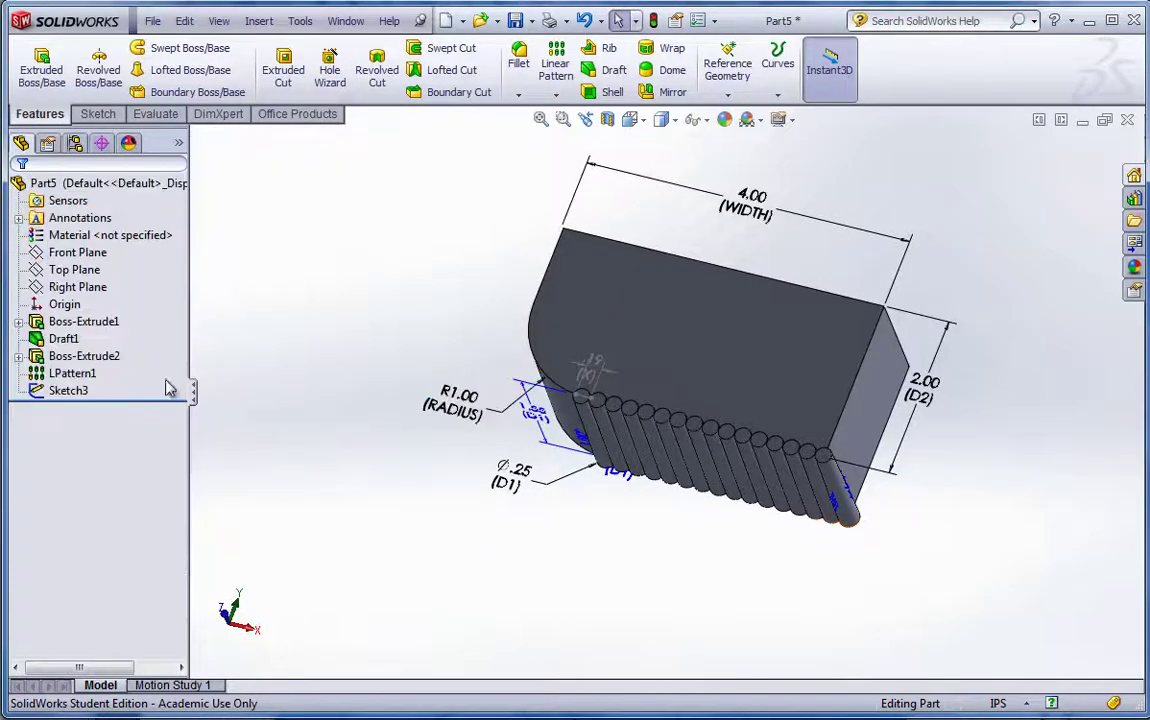
middle_click_drag(598, 506, 610, 460)
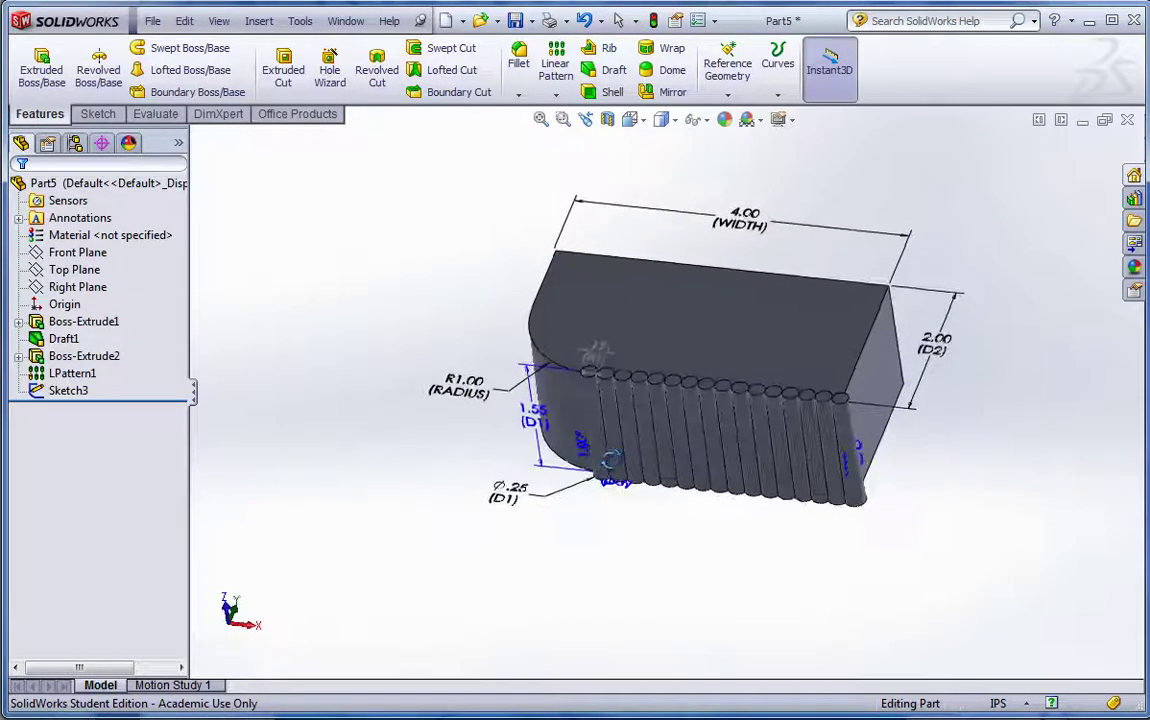
- In wireframe, move the 16 and .20 pattern dimensions clear, then return to shaded with edges
left_click(674, 120)
left_click(664, 241)
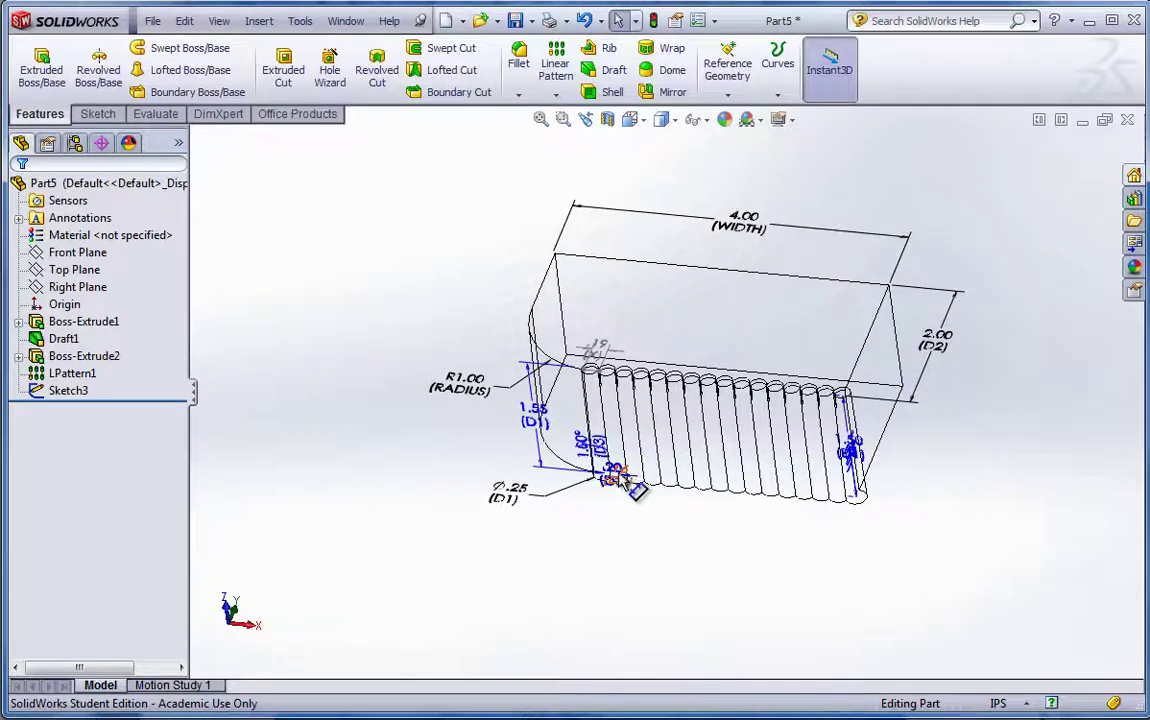
left_click_drag(642, 493, 689, 534)
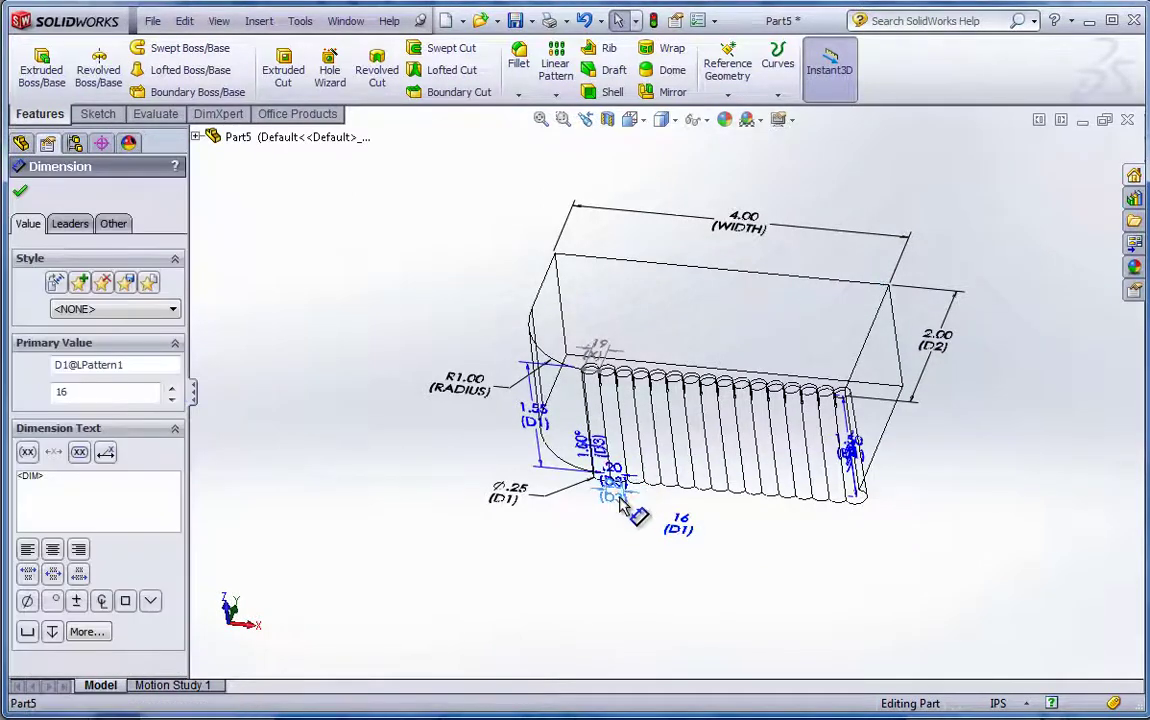
left_click_drag(622, 505, 552, 556)
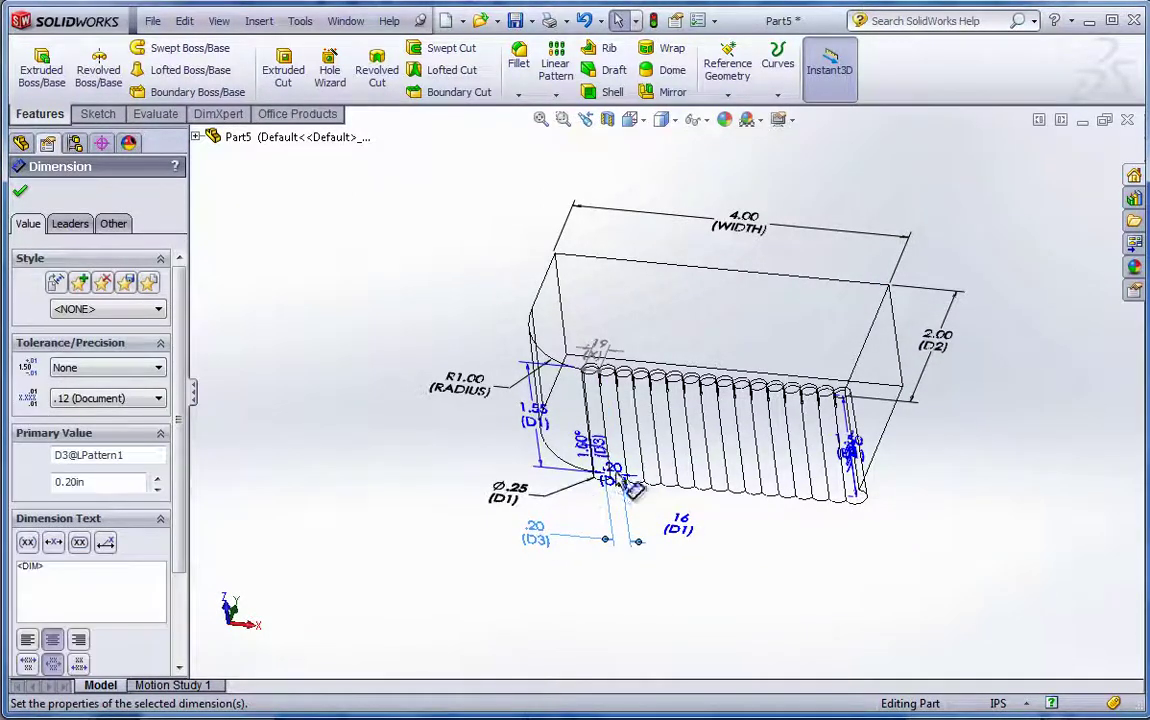
middle_click_drag(624, 480, 622, 498)
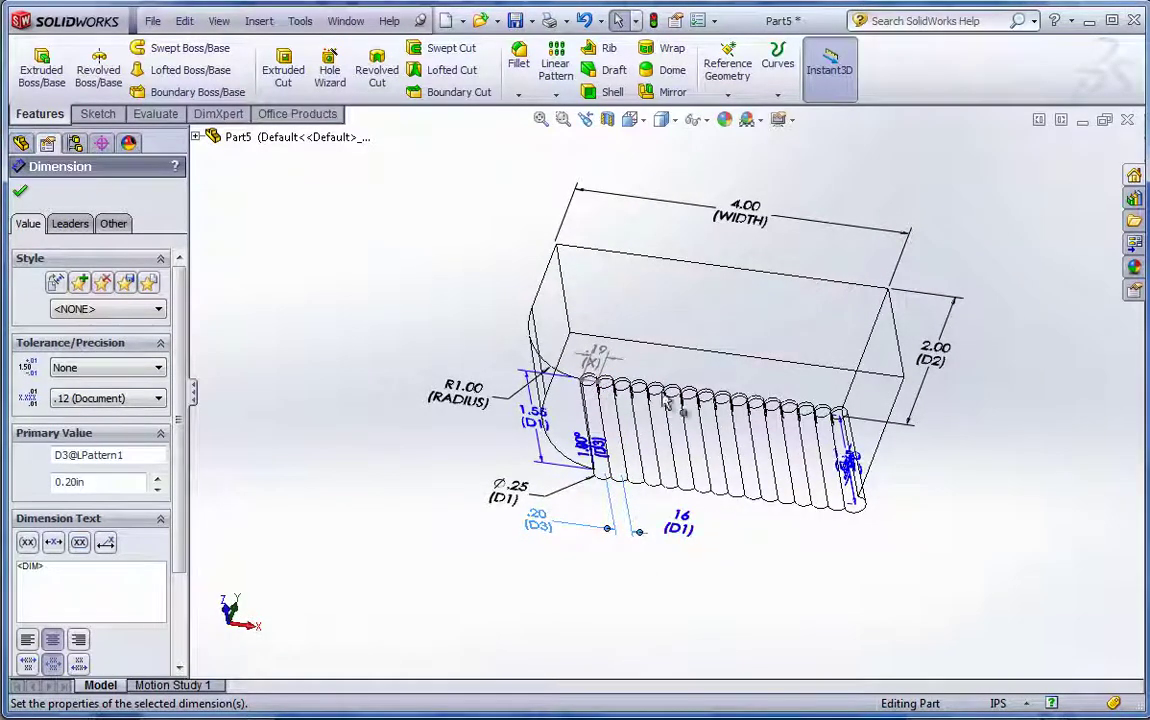
left_click(661, 120)
left_click(662, 147)
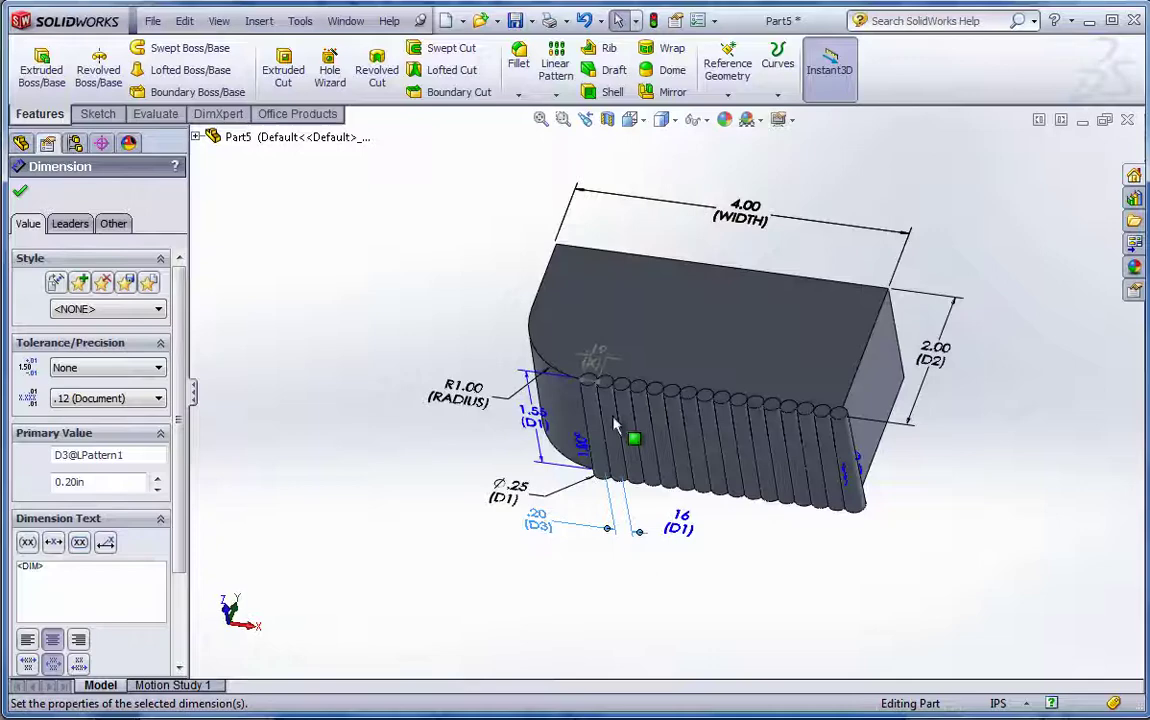
- Rename the 16 pattern count dimension to RIB COPIES
left_click(628, 530)
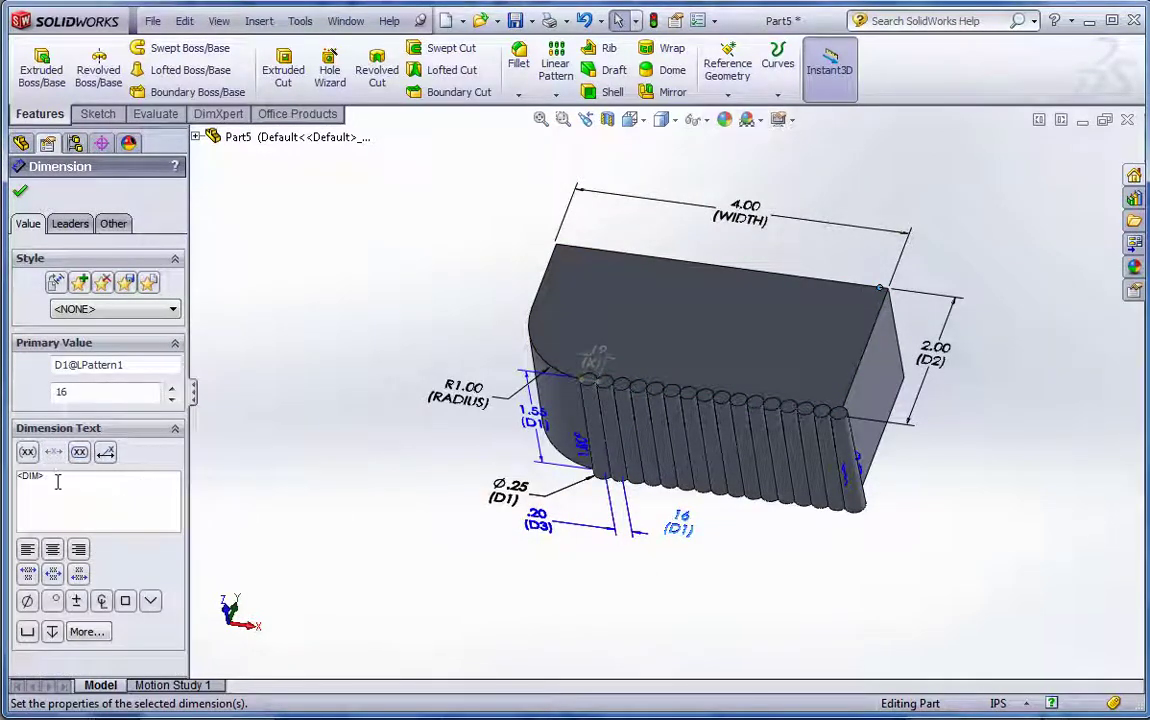
double_click(62, 365)
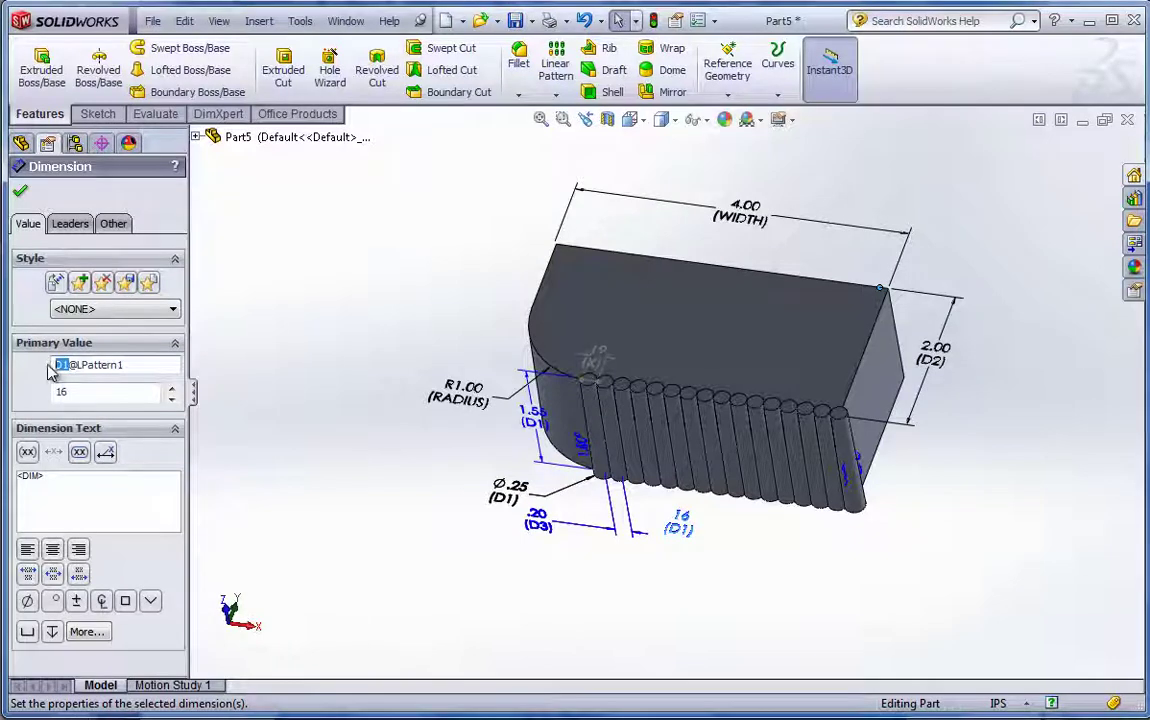
type("RIB COPIES")
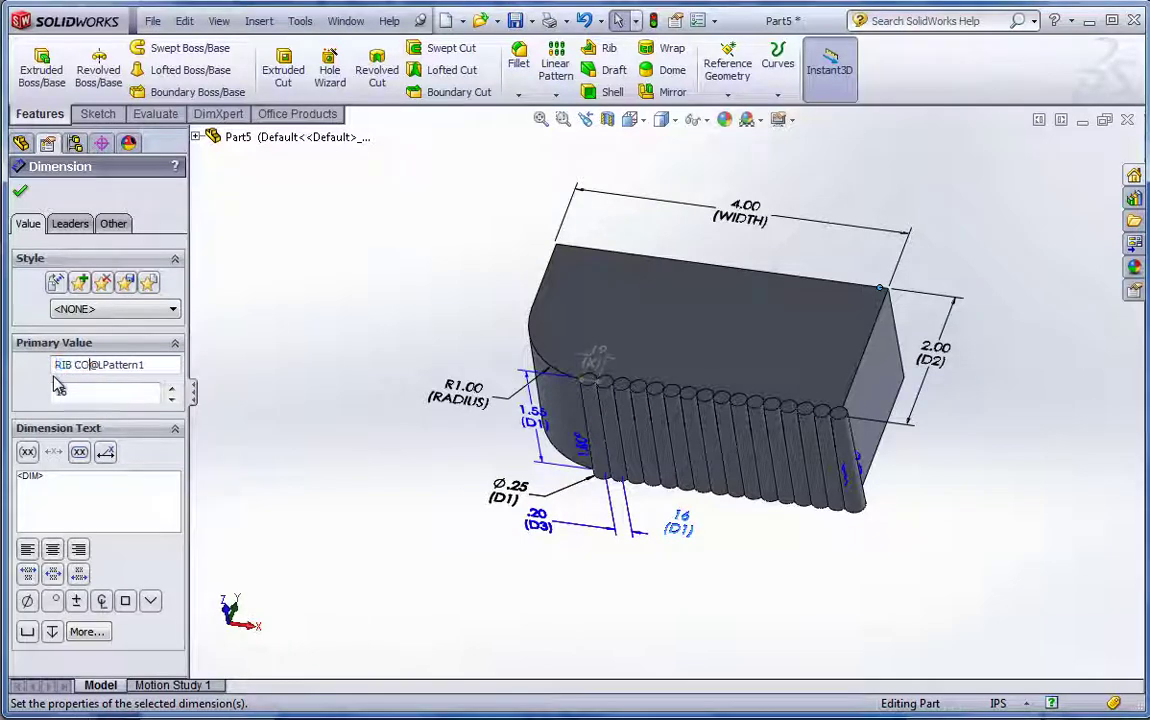
left_click(20, 190)
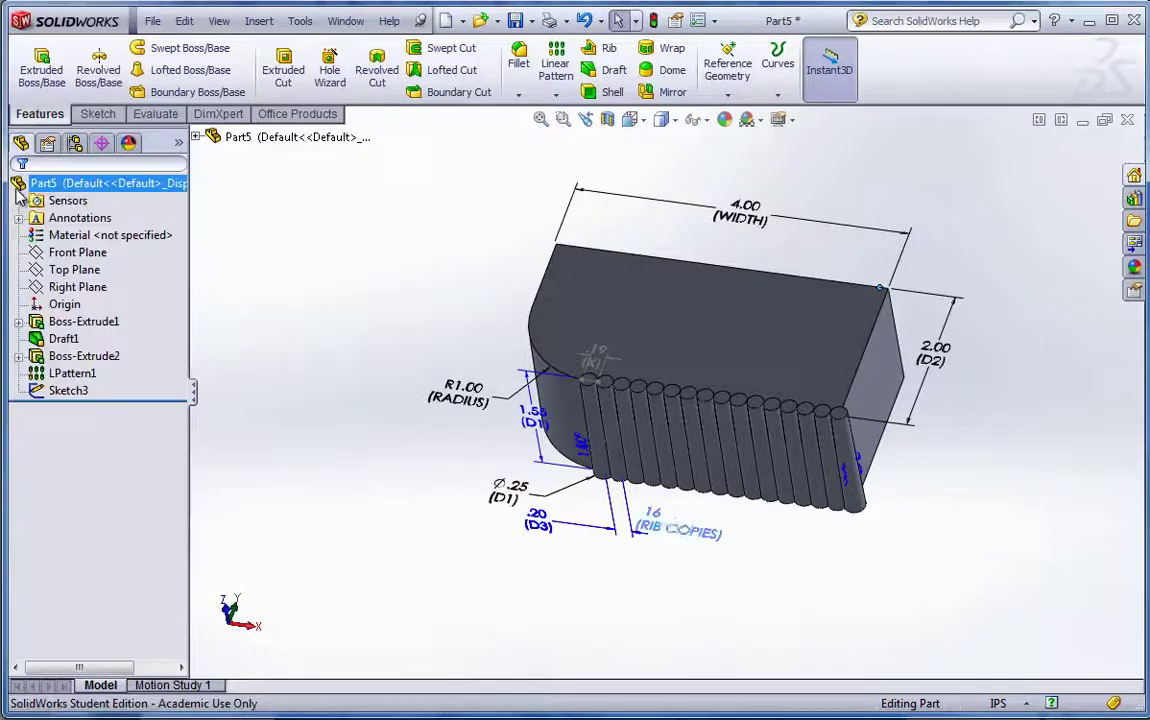
- Rename the .20 spacing dimension to PATTERN DISTANCE
left_click(541, 527)
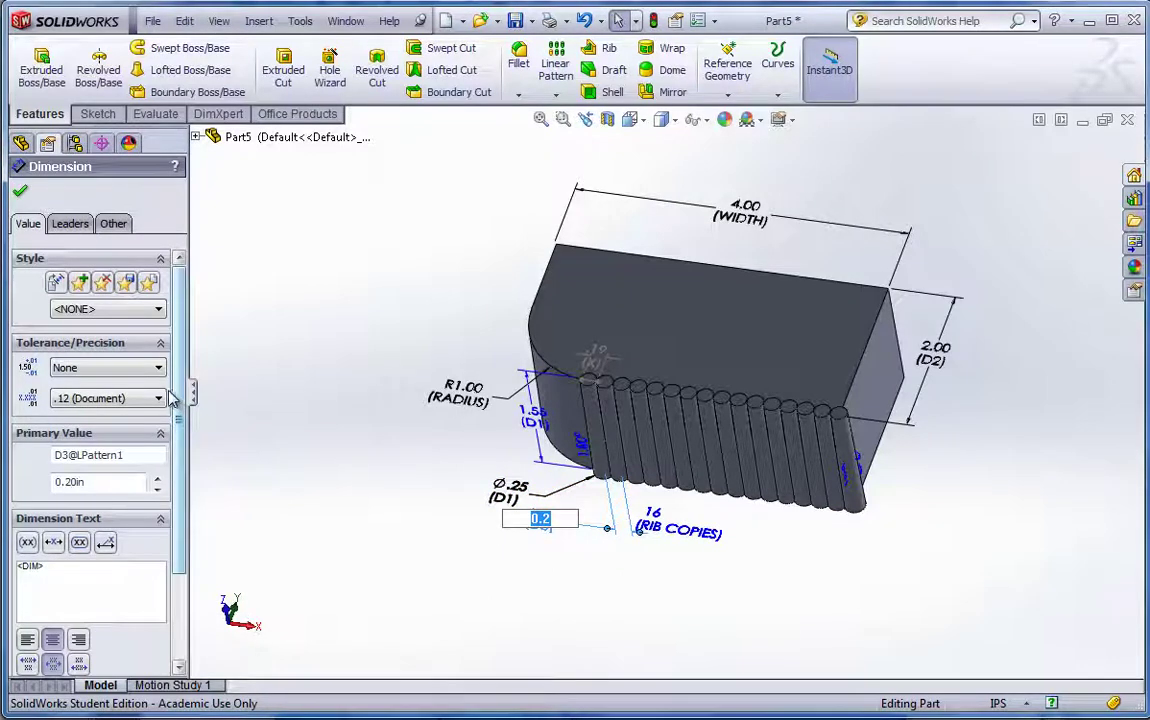
double_click(68, 455)
type("P")
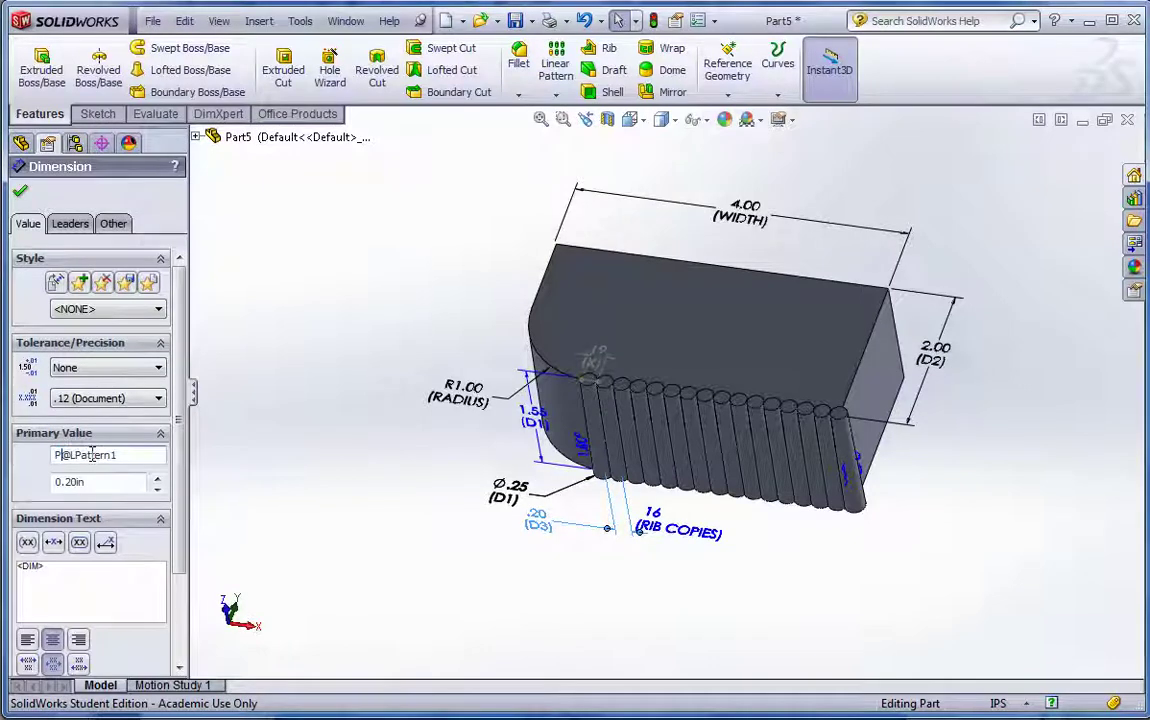
type("ATTERN D")
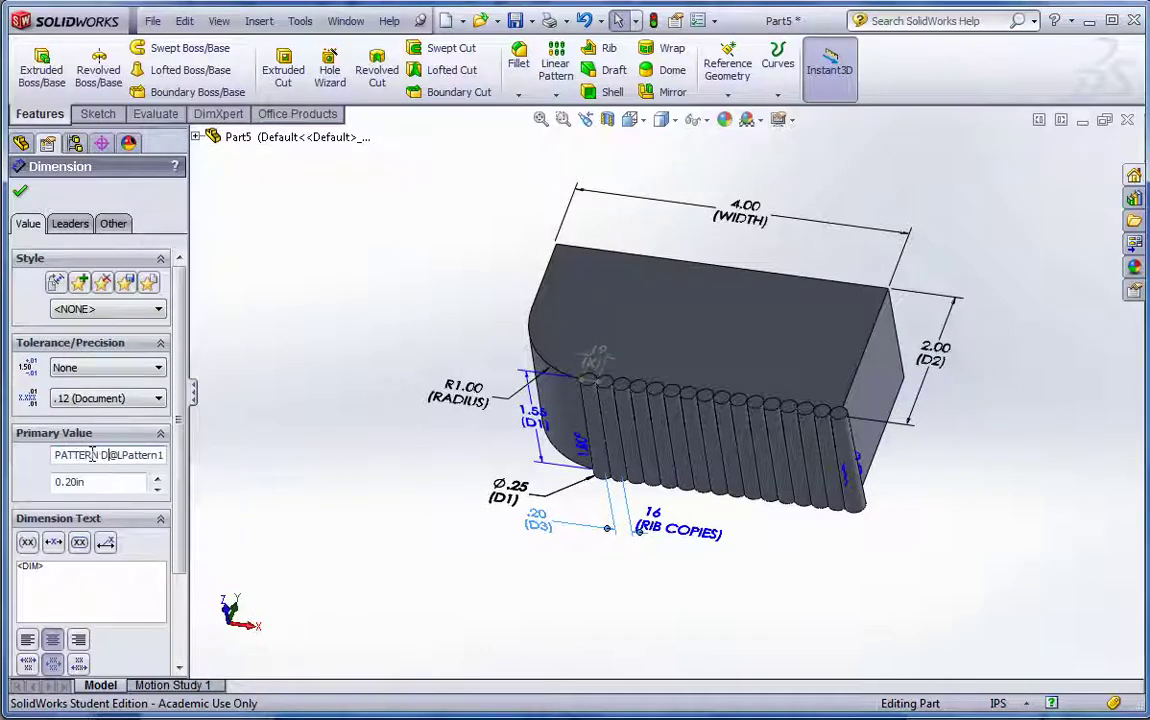
type("ISTANCE")
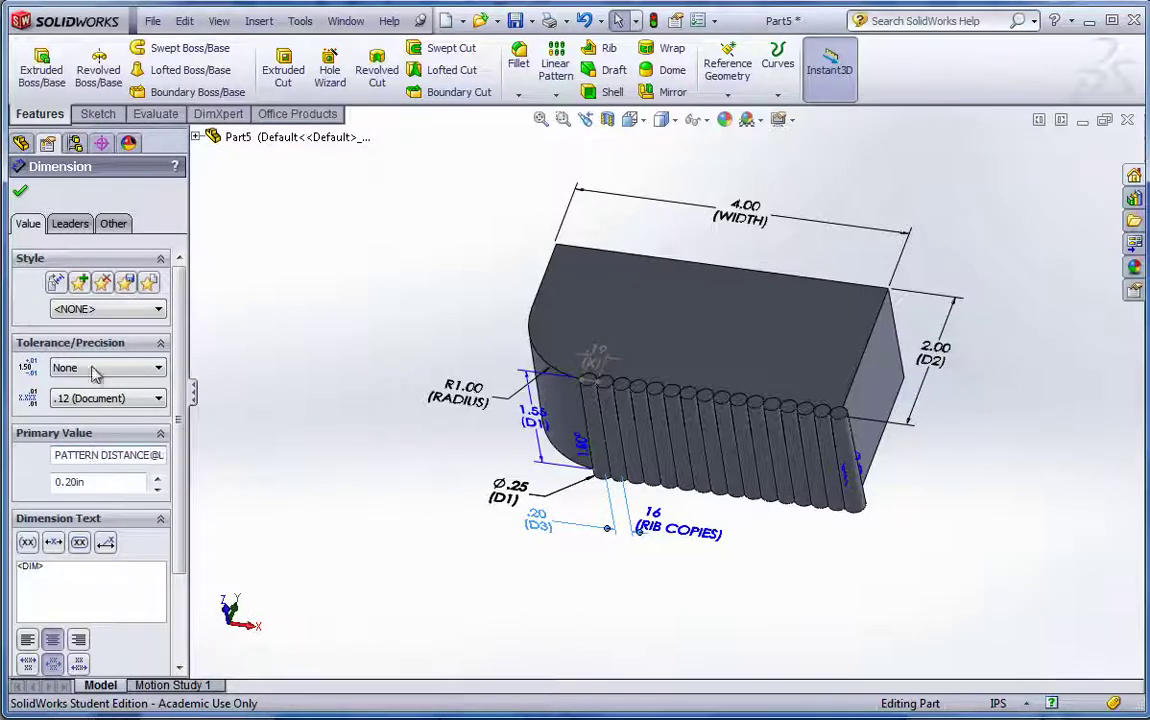
left_click(20, 190)
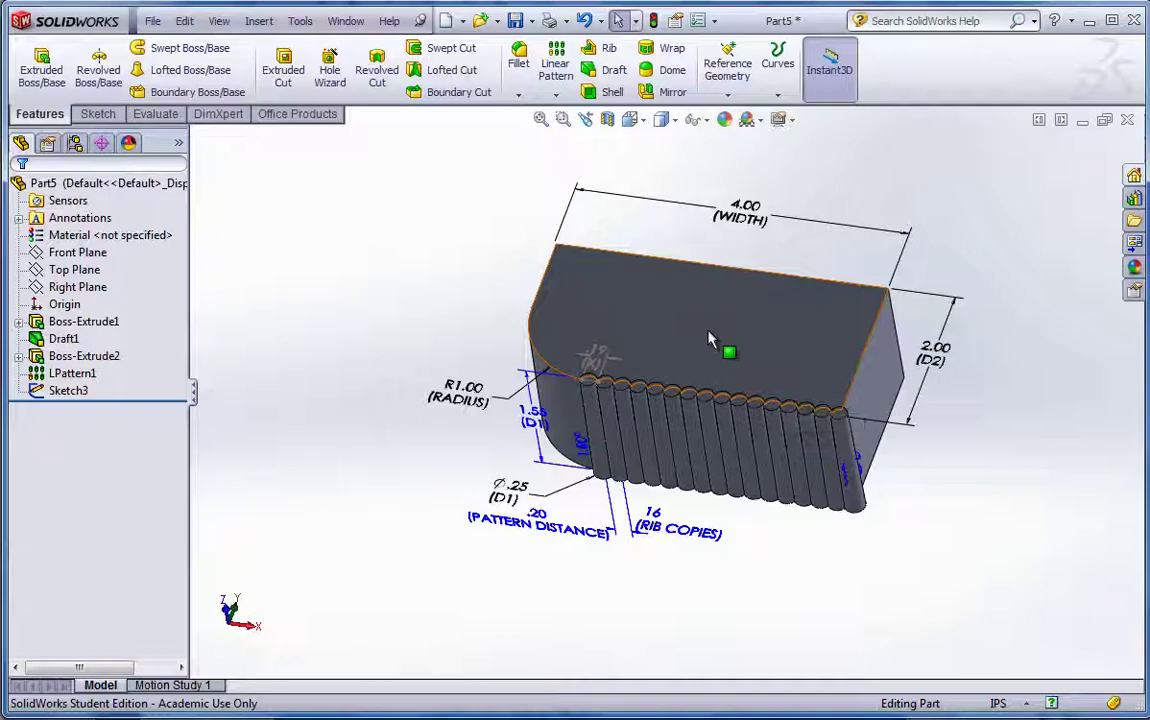
scroll(726, 200, "down", 2)
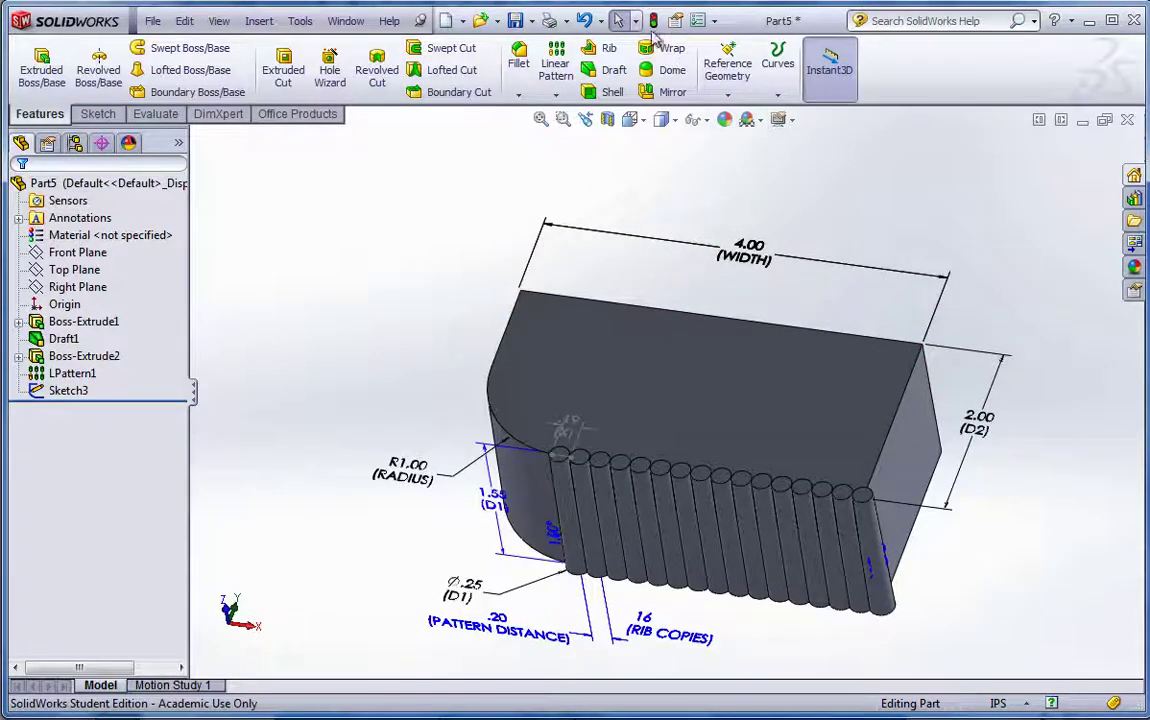
- Save the part as E17, replacing the existing file, and move the WIDTH dimension nearer the top edge
left_click(515, 20)
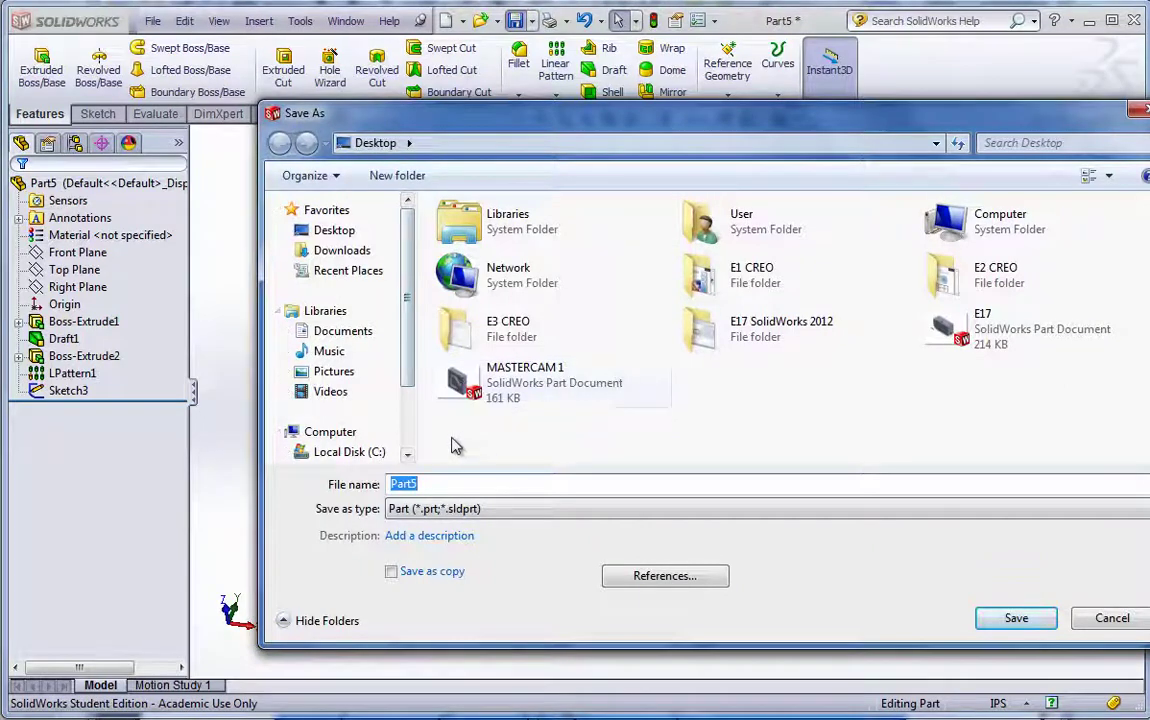
left_click(985, 328)
left_click(1014, 617)
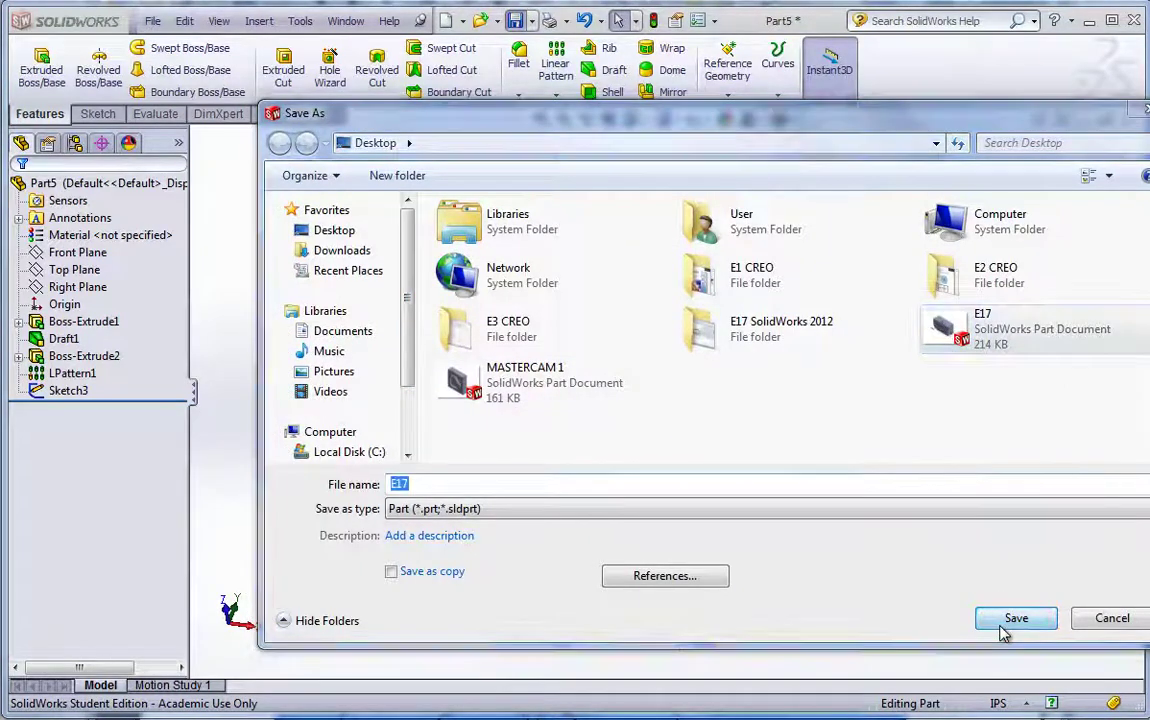
left_click(506, 386)
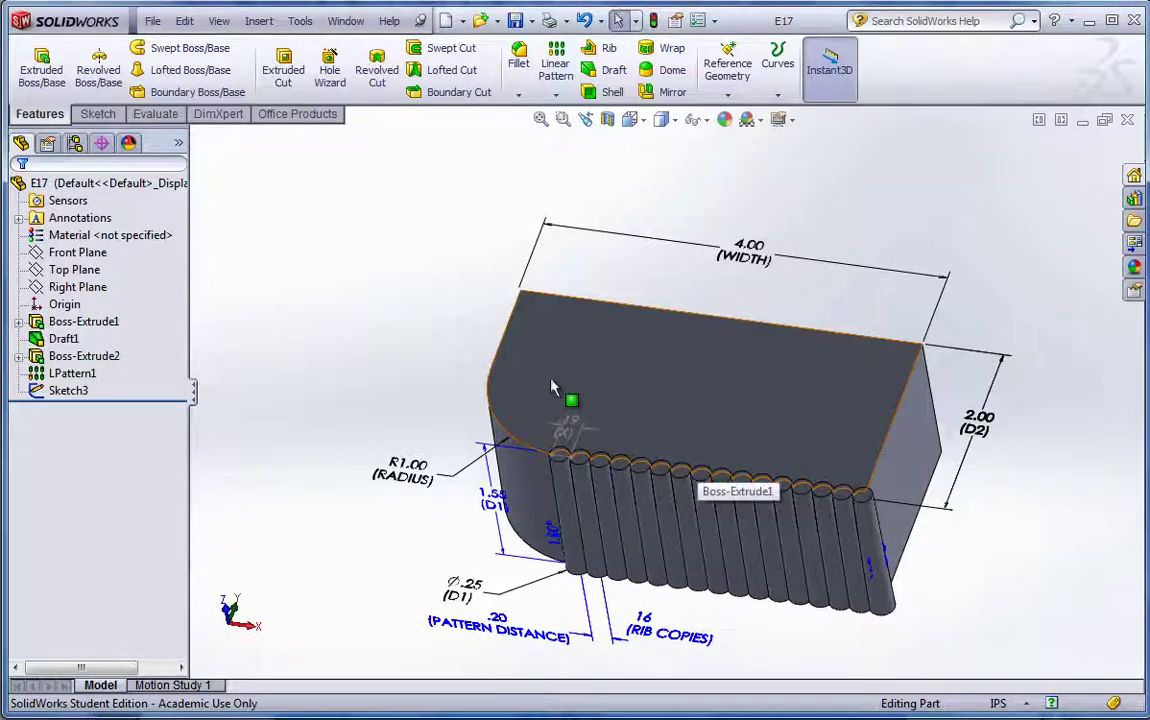
left_click_drag(746, 256, 742, 290)
left_click(262, 166)
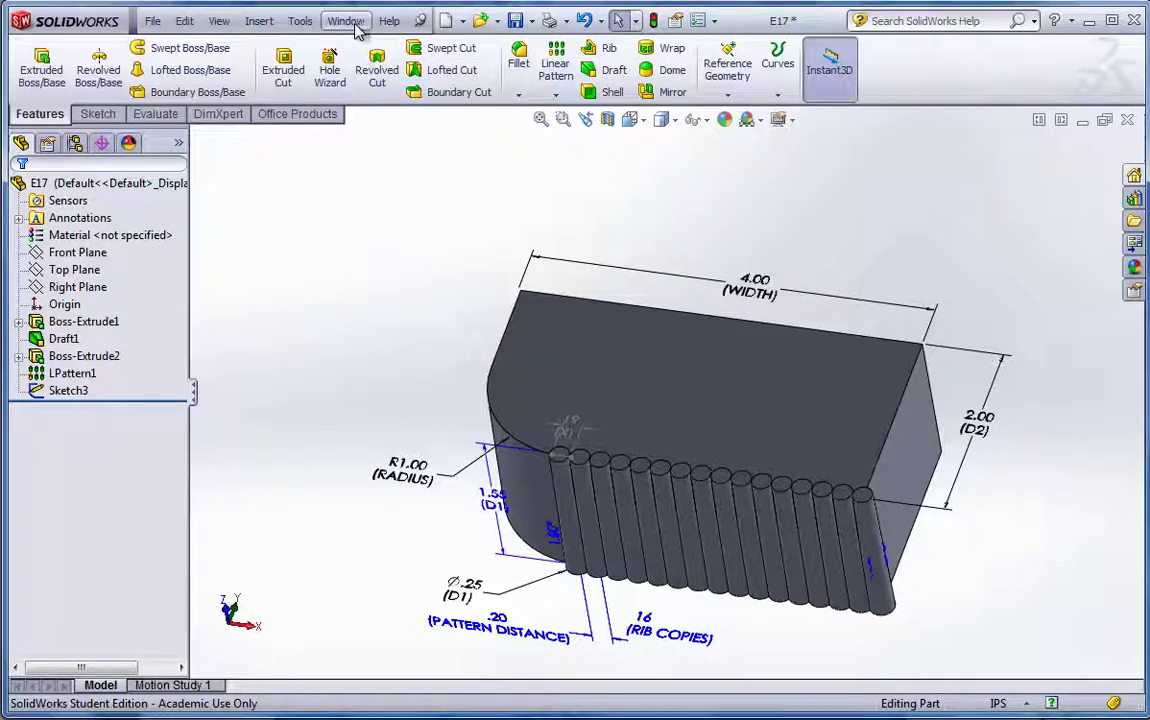
- Open the Equations, Global Variables and Dimensions window from the Tools menu
left_click(300, 21)
left_click(350, 20)
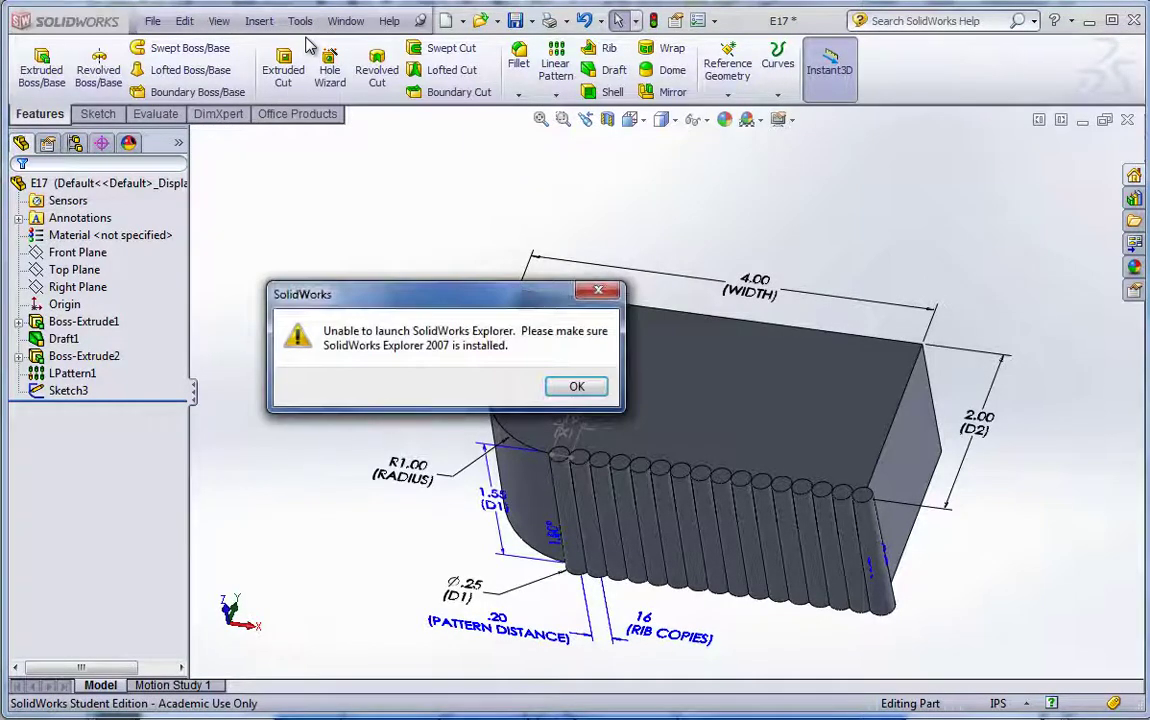
left_click(575, 387)
left_click(300, 21)
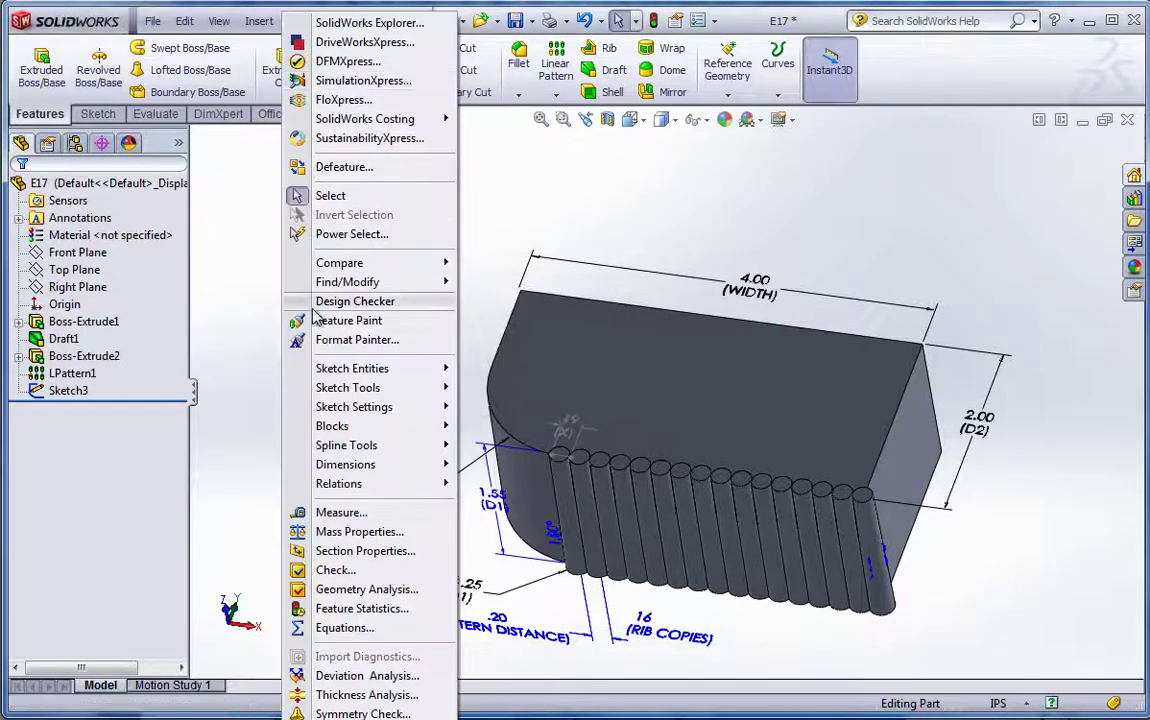
left_click(330, 628)
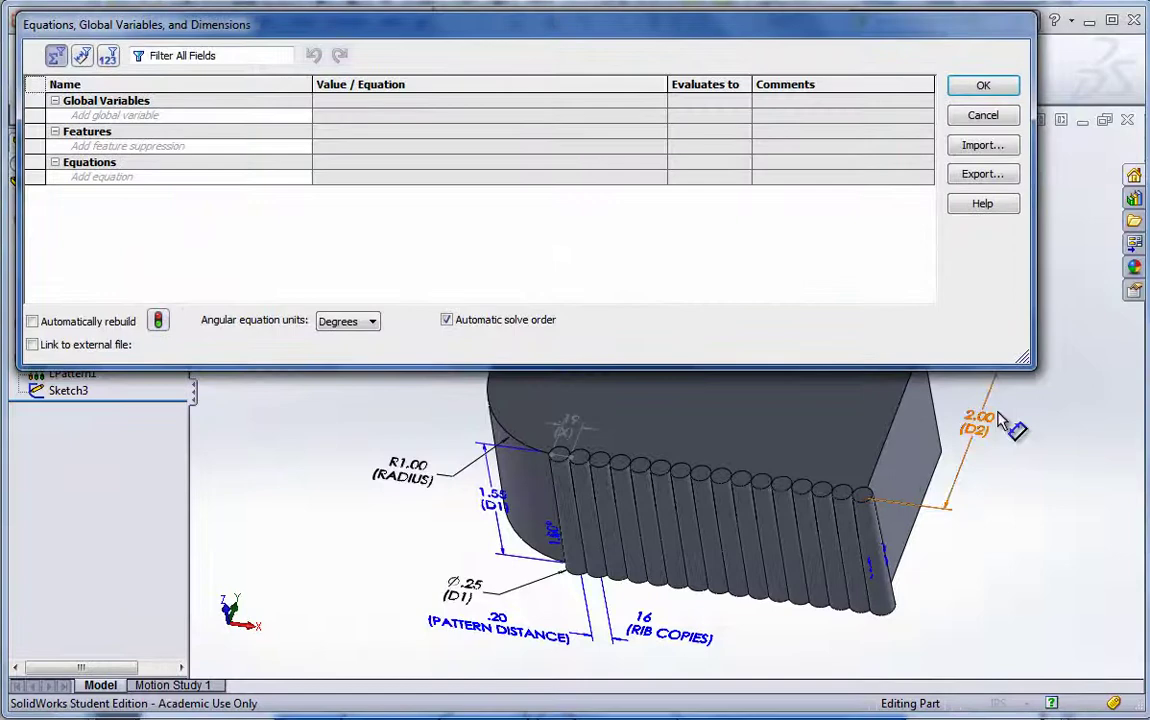
- Shrink the equations window and orbit the view to look over the ribbed block
left_click_drag(1029, 362, 770, 343)
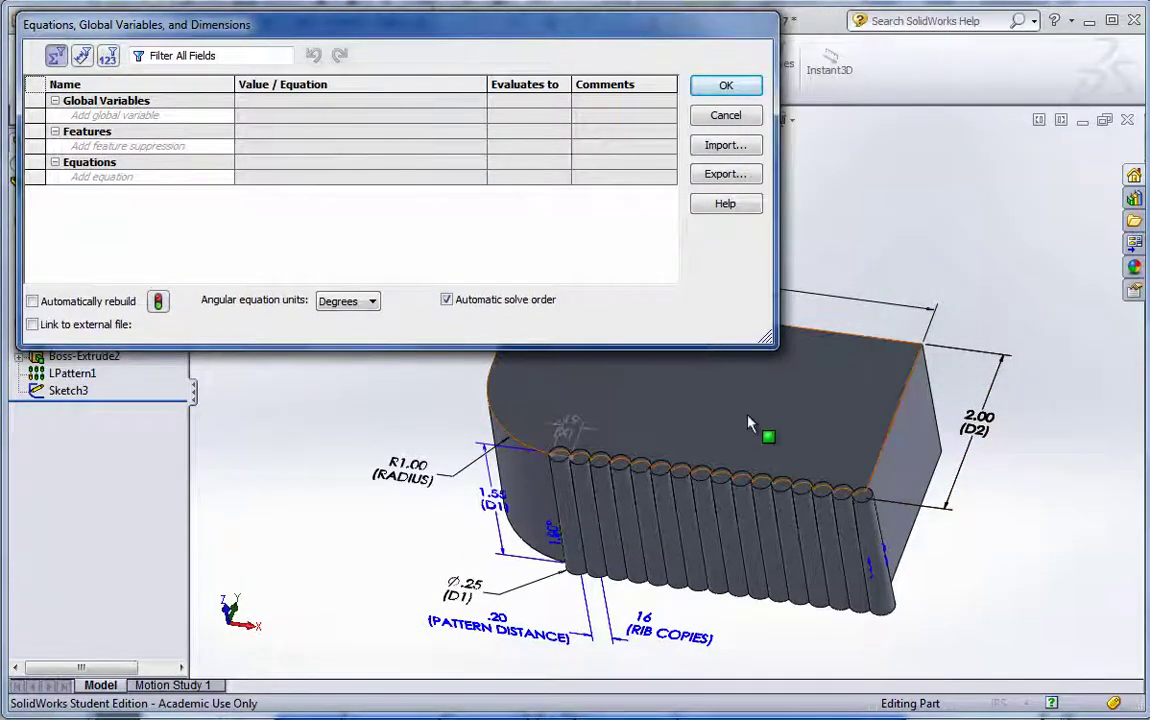
scroll(650, 390, "up", 2)
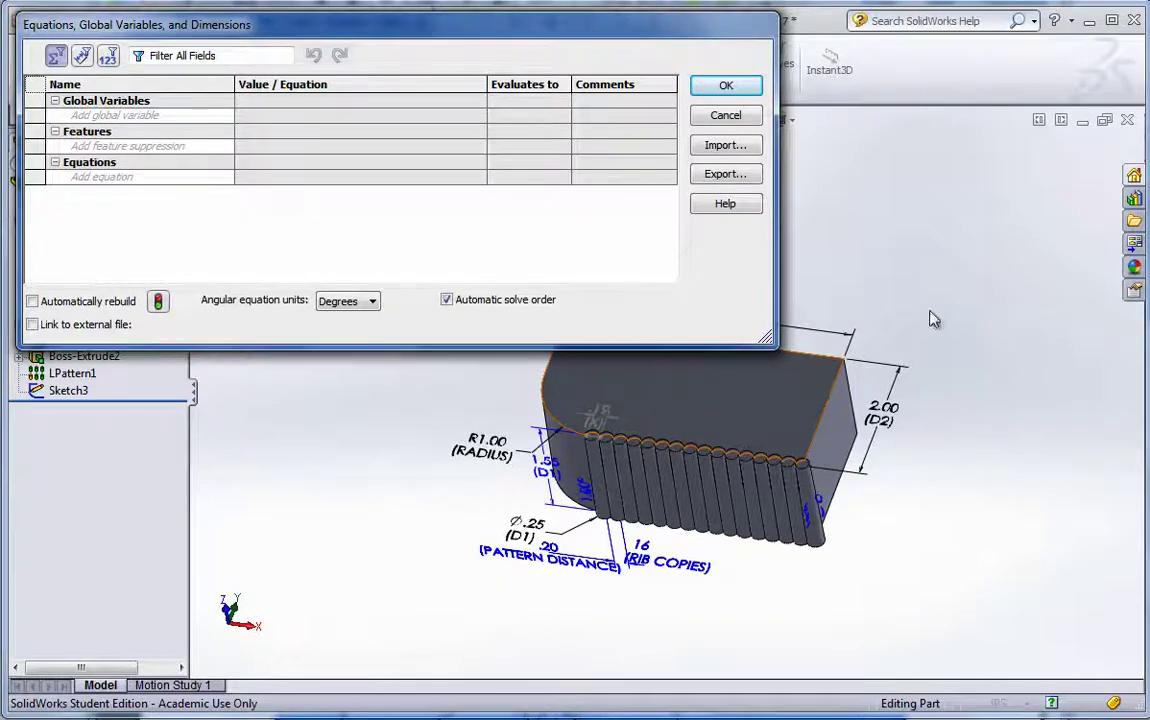
scroll(877, 170, "down", 2)
scroll(800, 326, "up", 1)
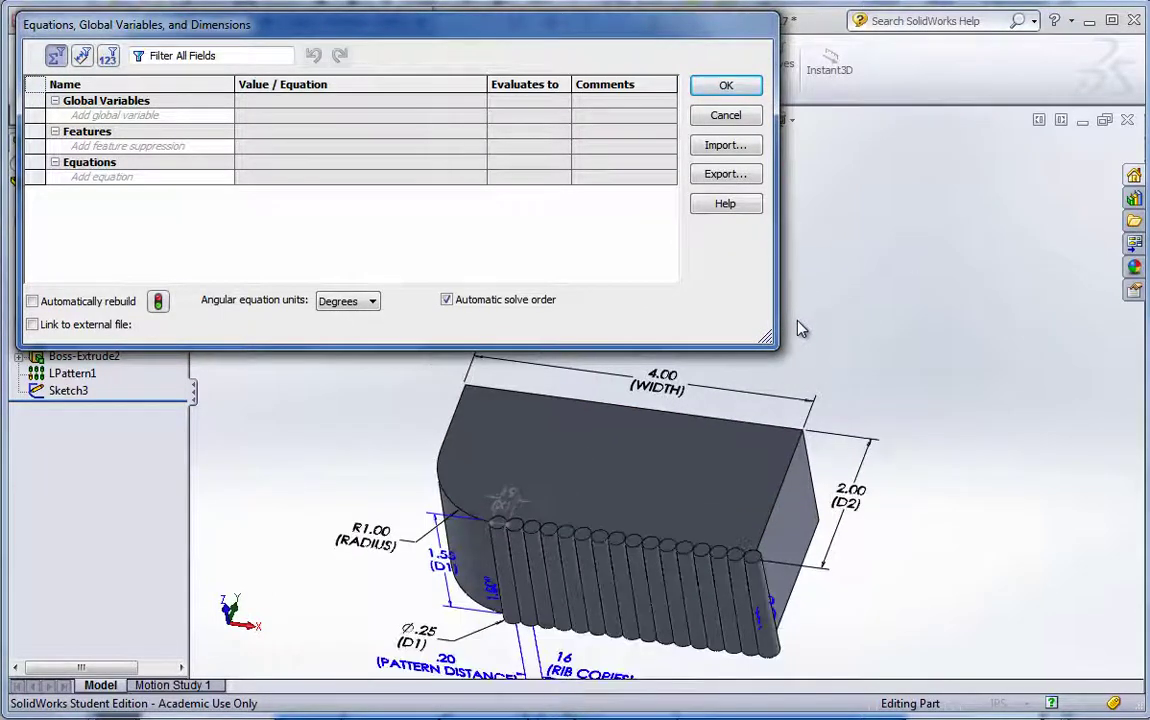
middle_click_drag(802, 330, 798, 362)
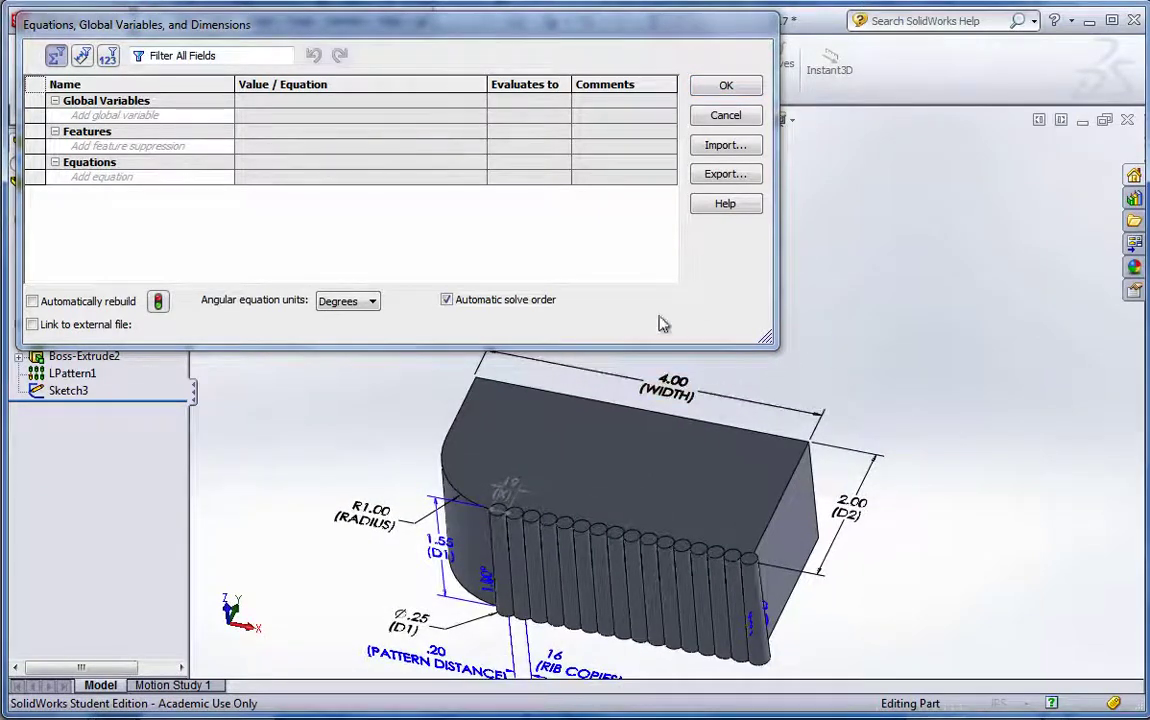
- Add a new equation for RIB COPIES@LPattern1 and insert the int() function
left_click(82, 178)
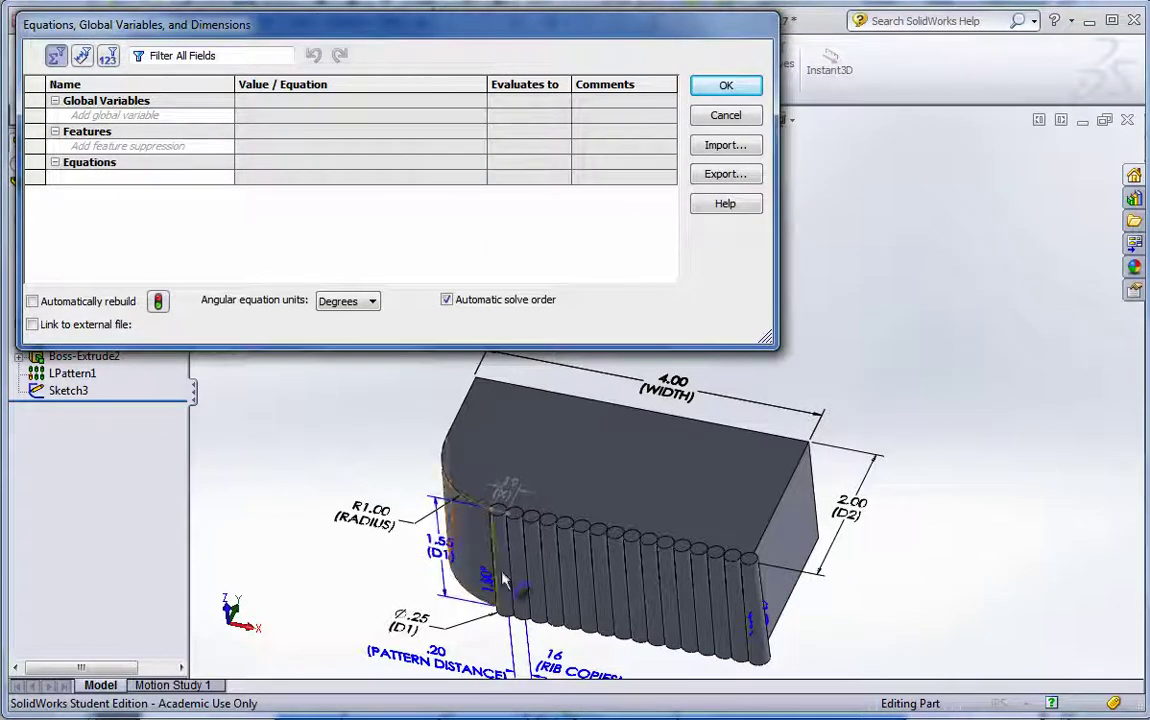
left_click(557, 665)
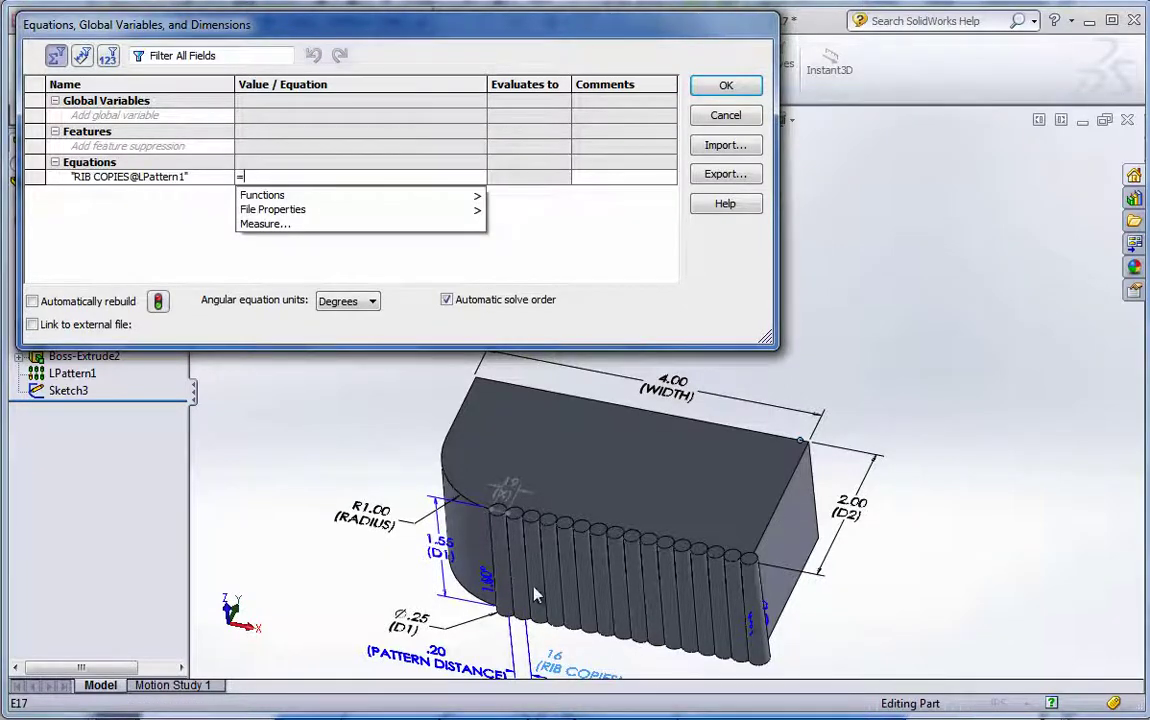
mouse_move(265, 195)
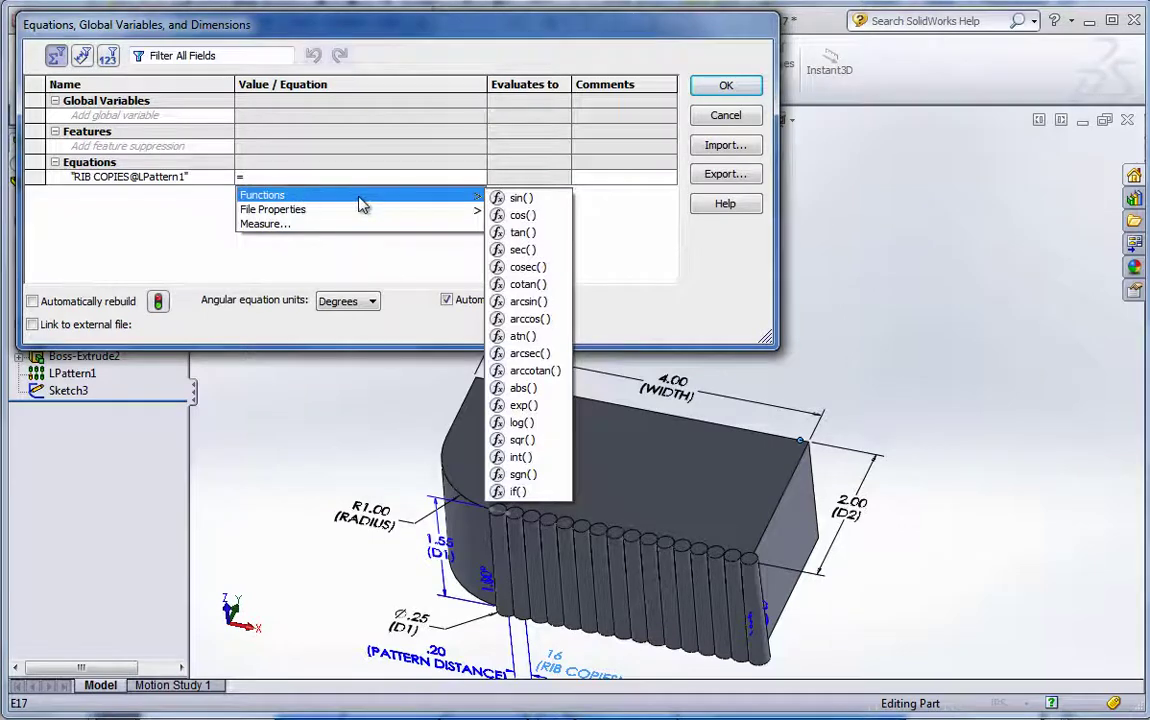
mouse_move(462, 210)
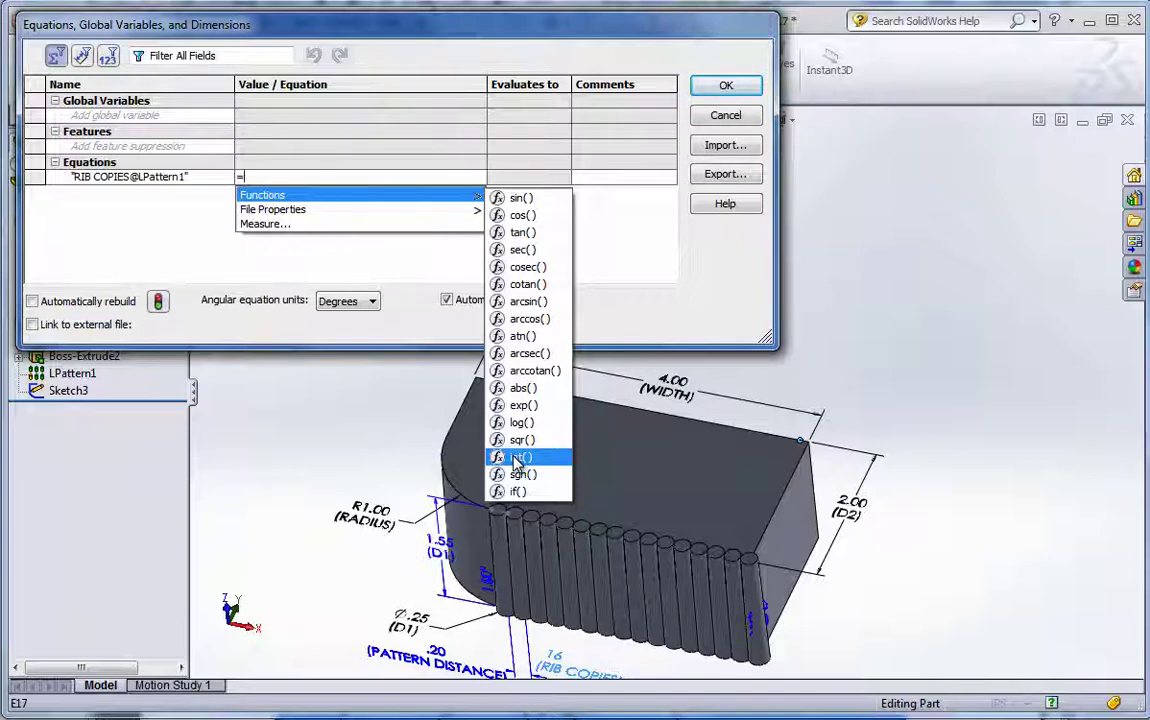
left_click(517, 458)
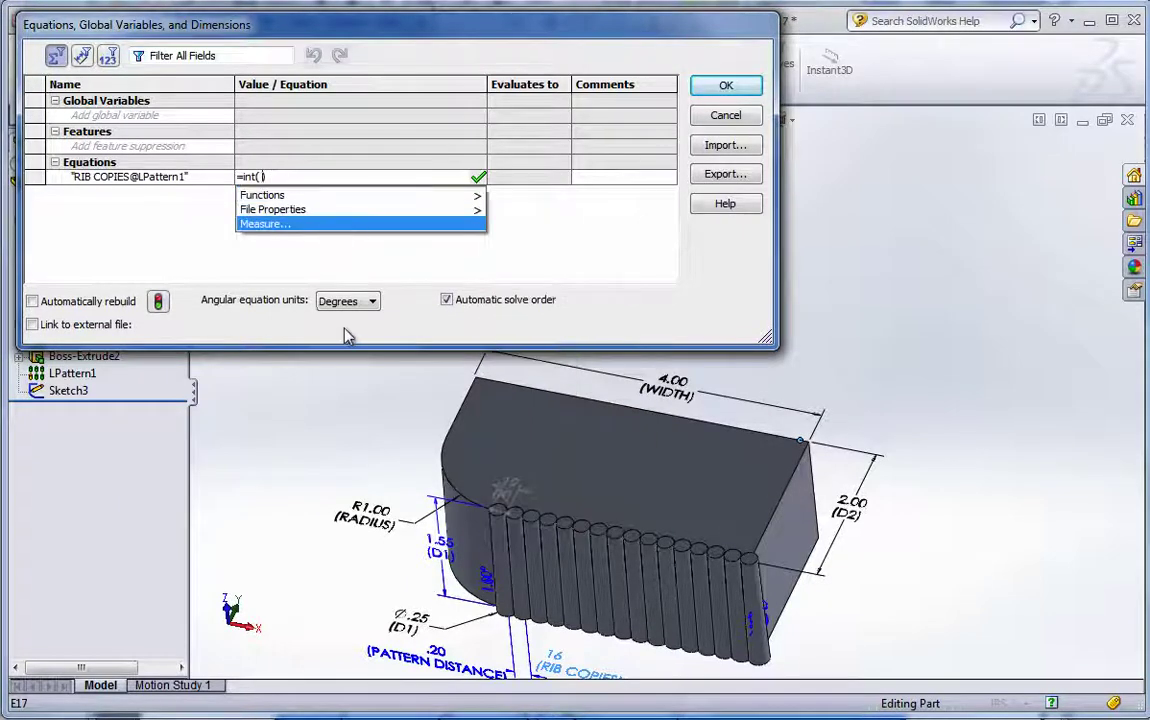
- Enter (WIDTH@Sketch1 - RADIUS@Sketch1) inside int() and widen the window to show the formula
type("(")
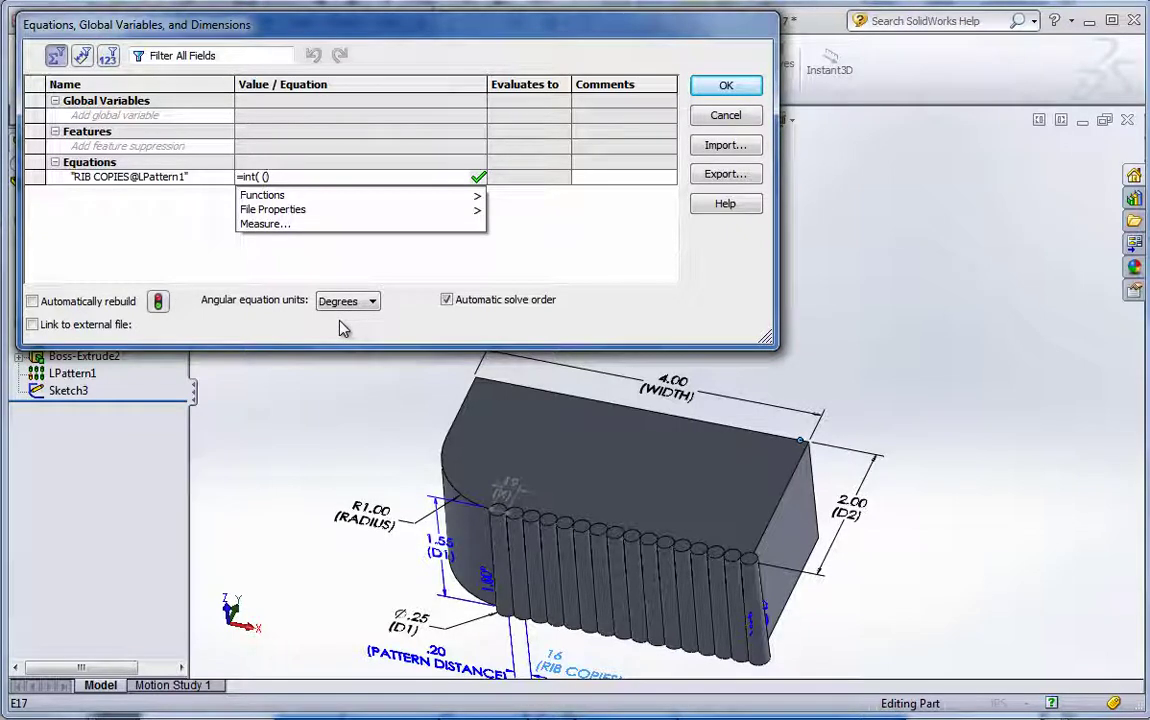
left_click(665, 388)
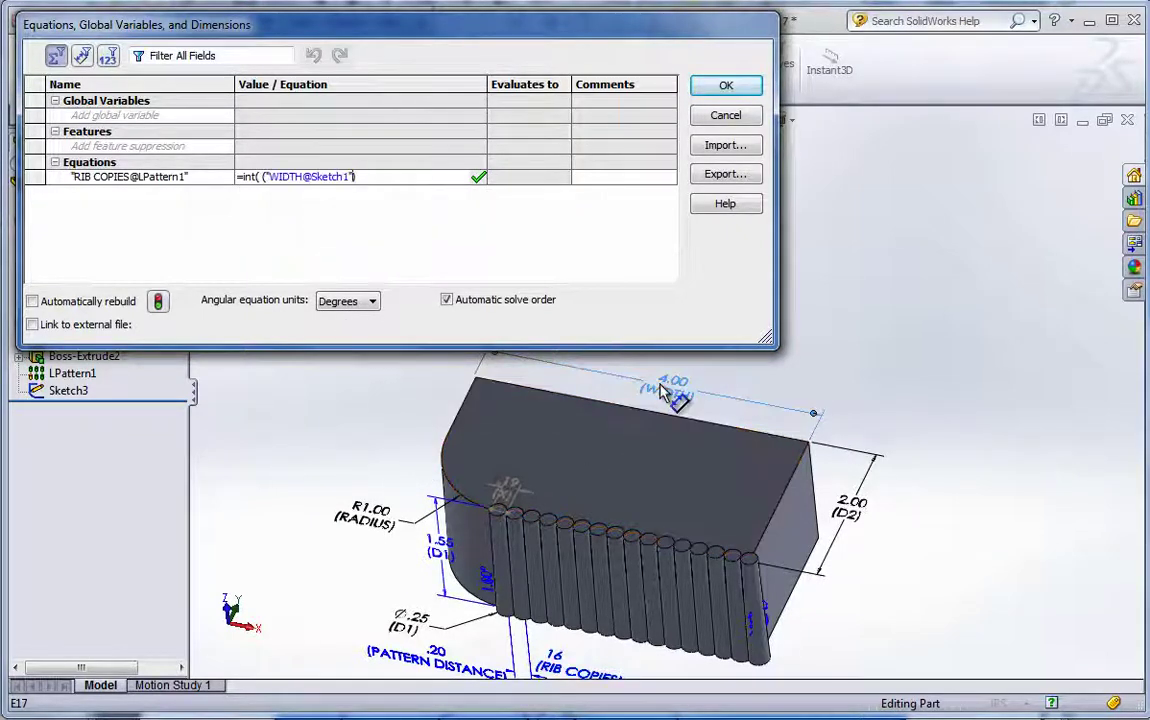
type("-")
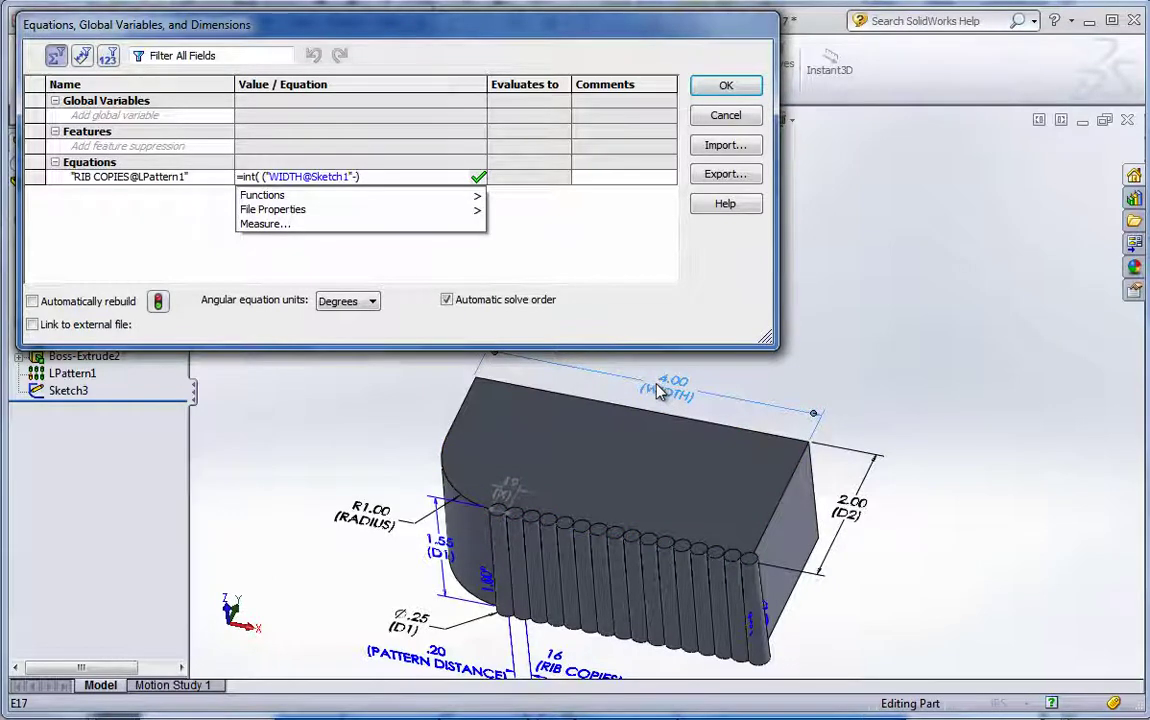
left_click(365, 512)
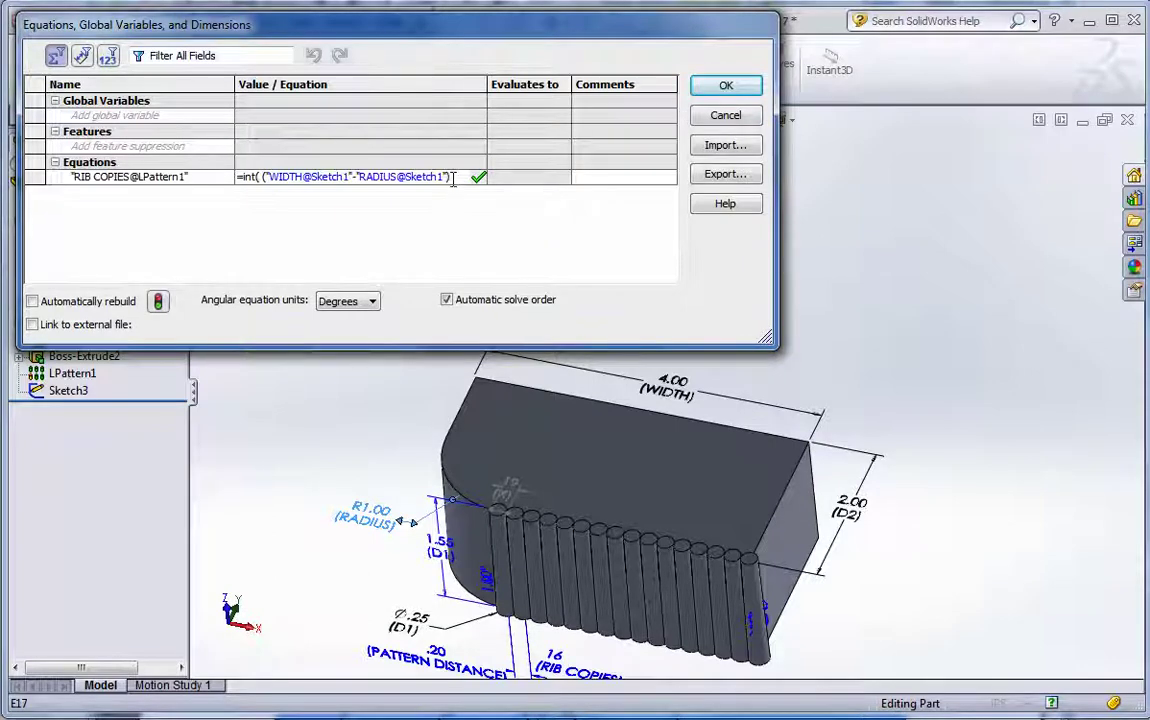
type(")")
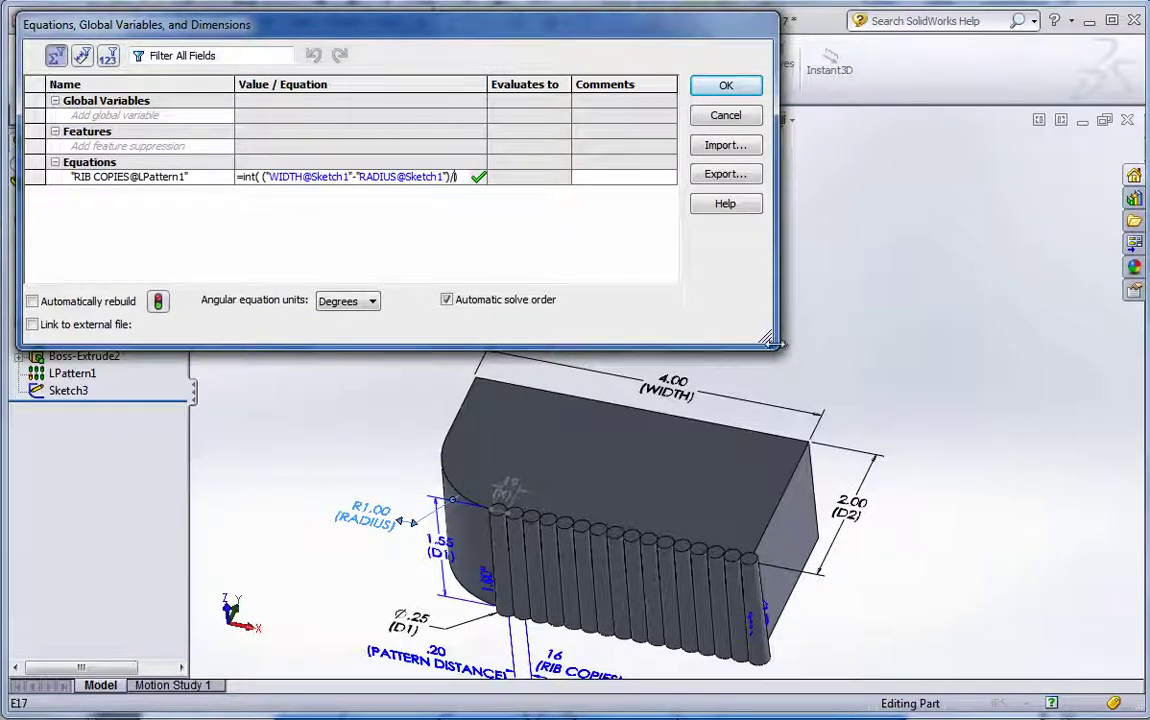
left_click_drag(768, 340, 1040, 380)
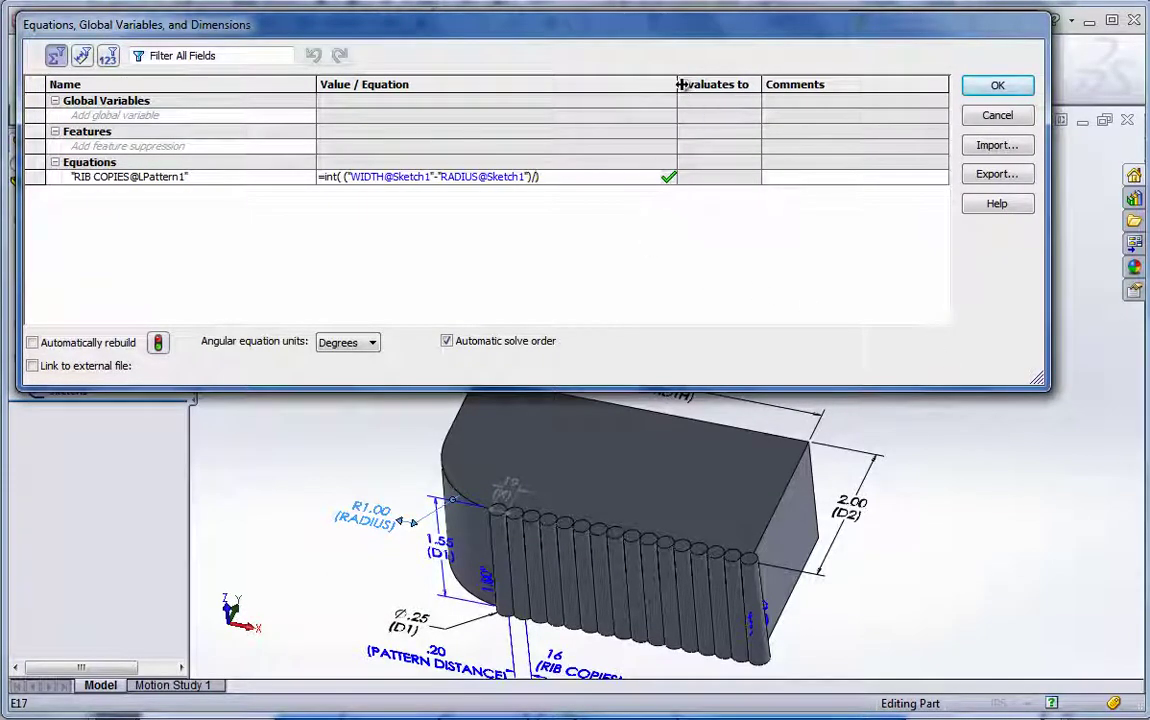
- Finish RIB COPIES as int((WIDTH − RADIUS)/X@Sketch3) + 1 and commit it, giving 16
type(")")
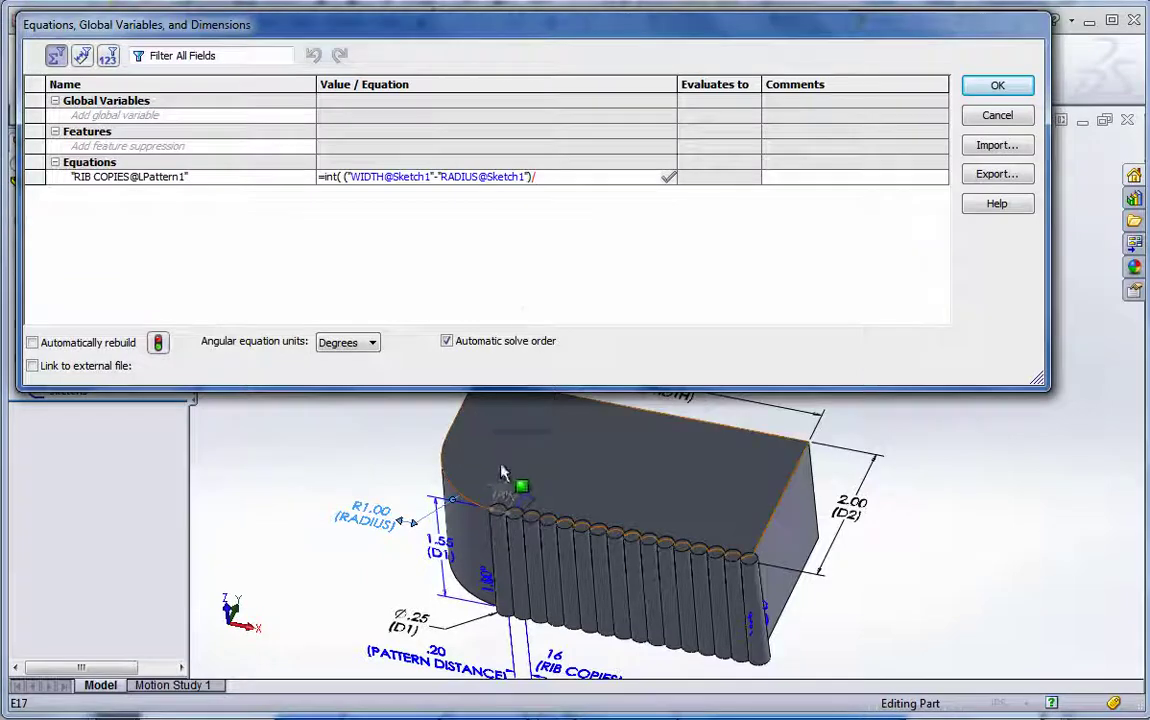
left_click(505, 489)
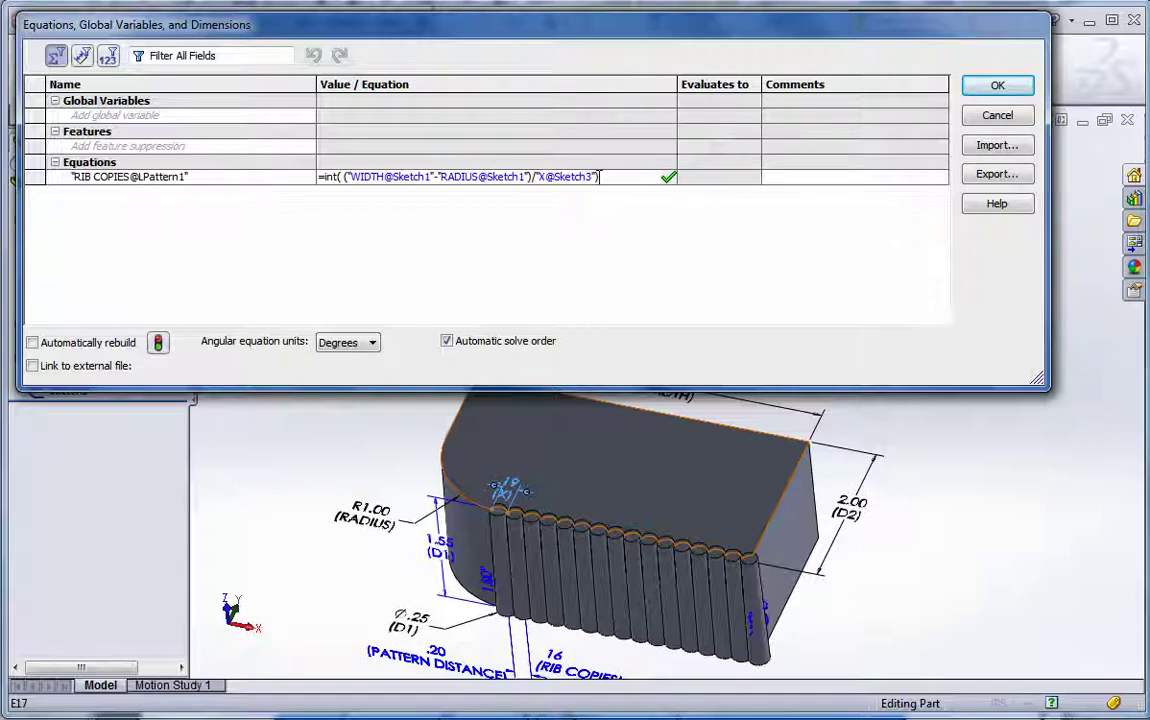
type("+1")
key("Return")
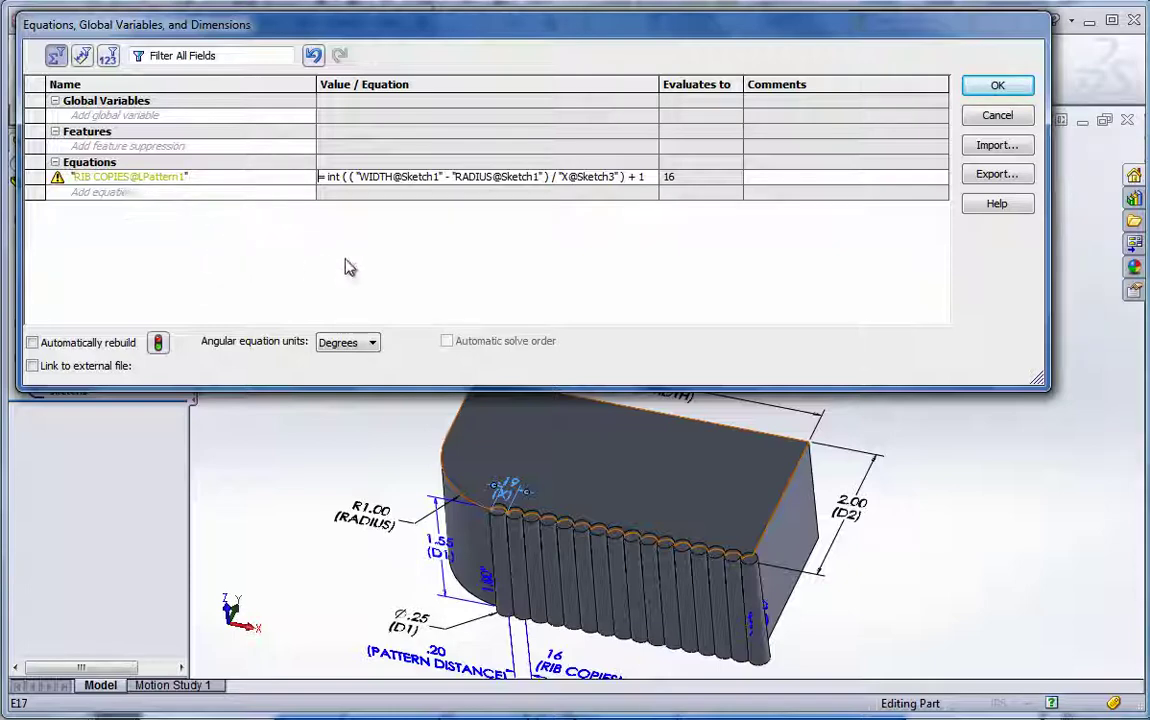
- Add PATTERN DISTANCE@LPattern1 = (WIDTH − RADIUS)/(RIB COPIES − 1), evaluating to 0.2in
left_click(127, 193)
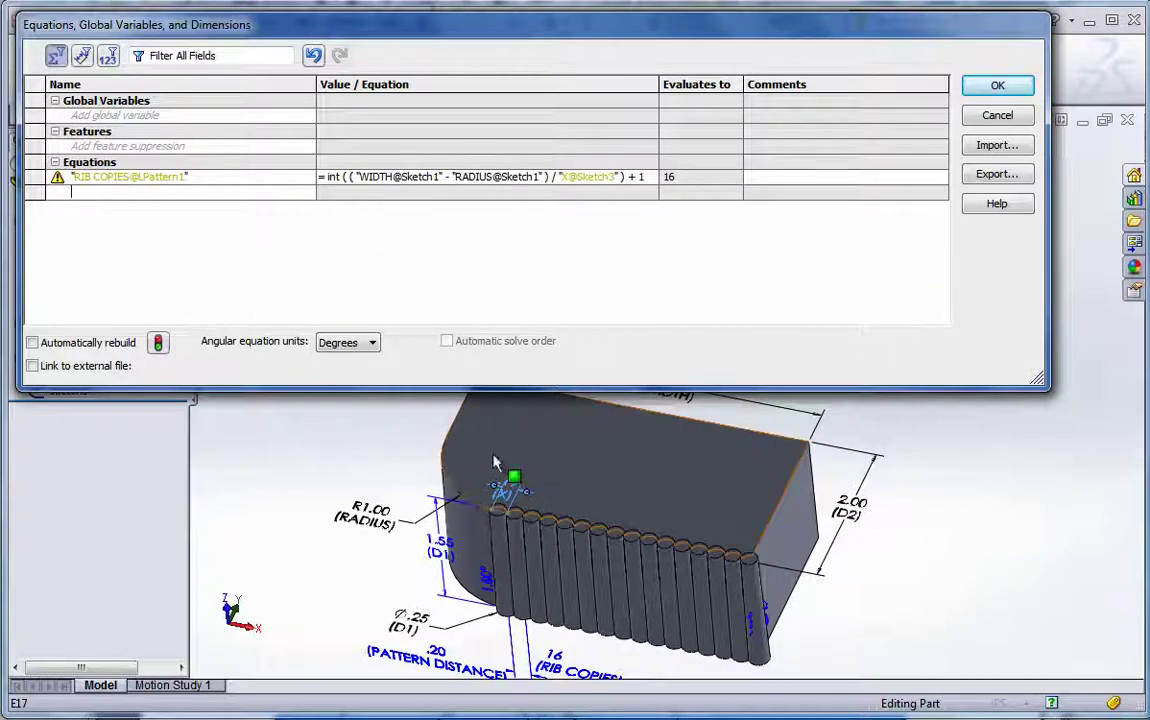
left_click(442, 656)
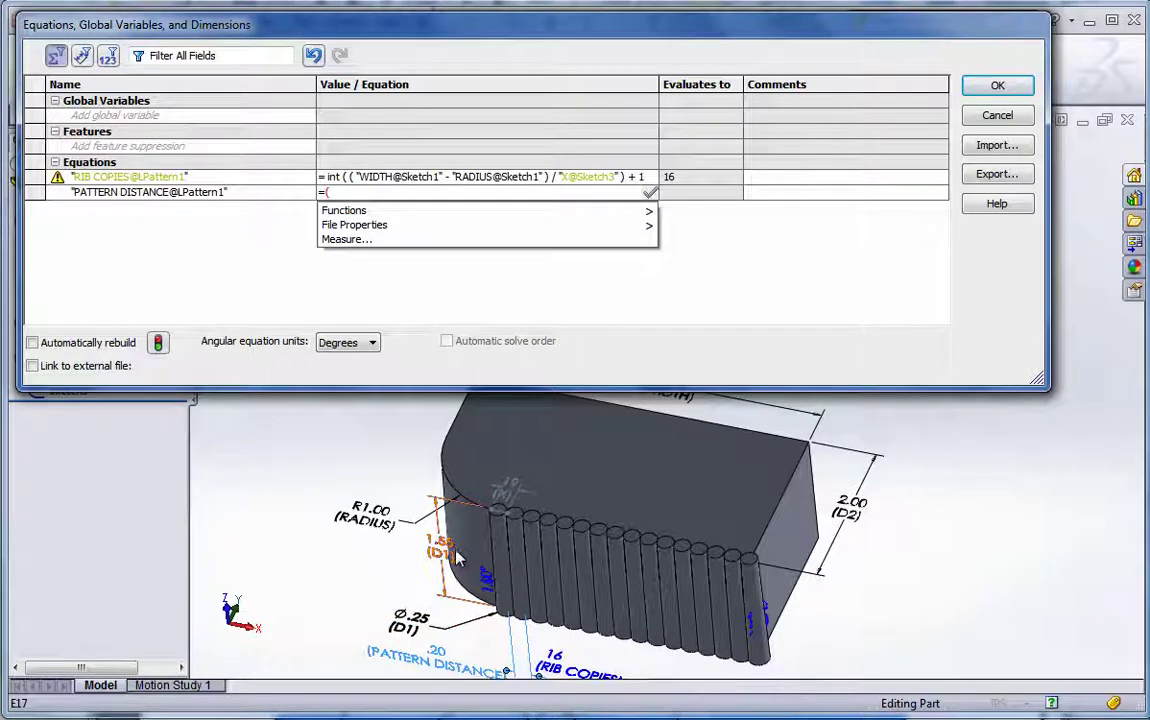
left_click(687, 404)
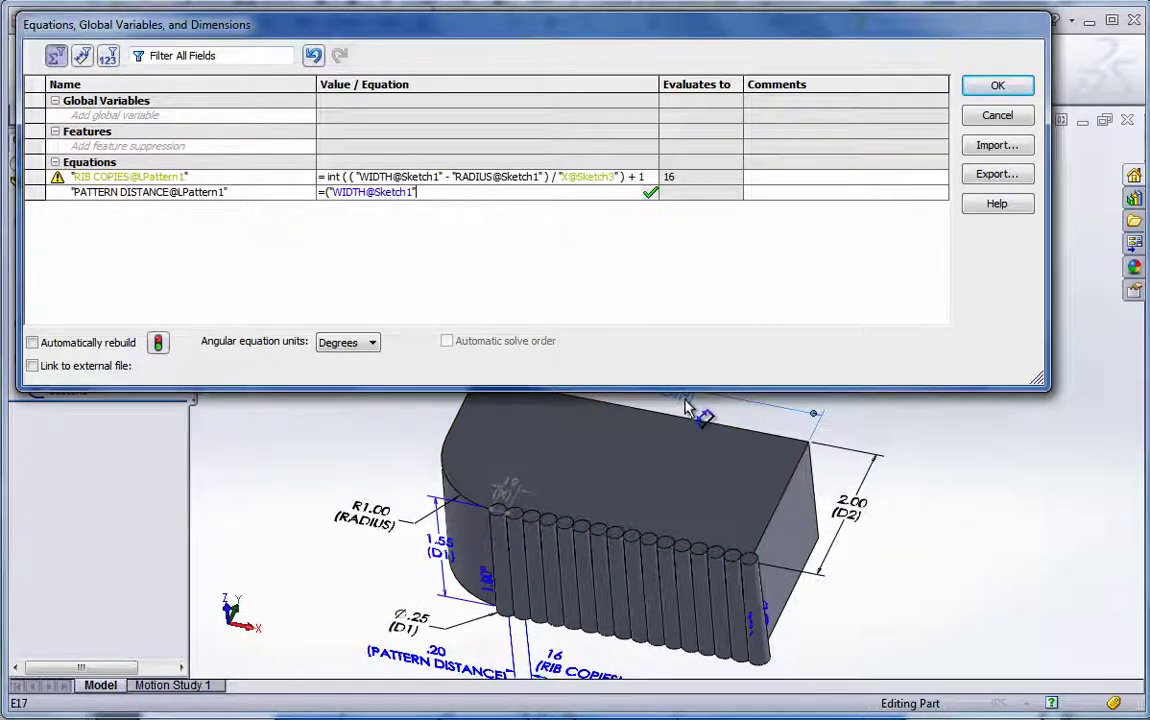
type("-")
left_click(372, 524)
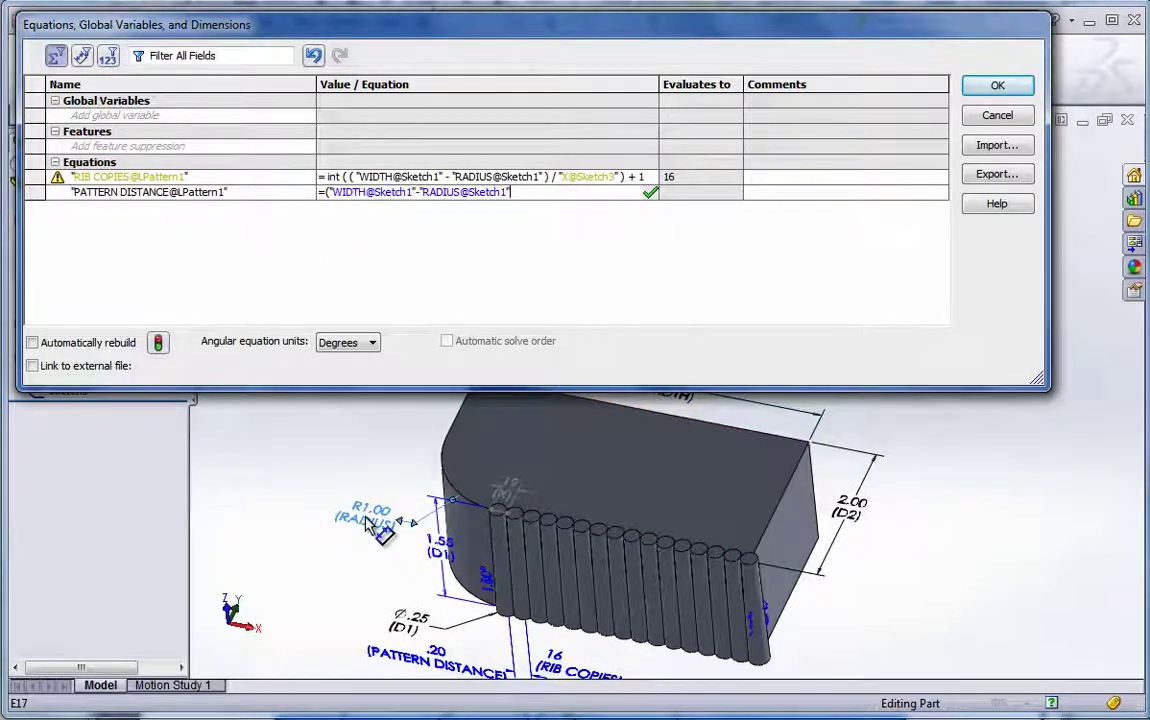
type(")")
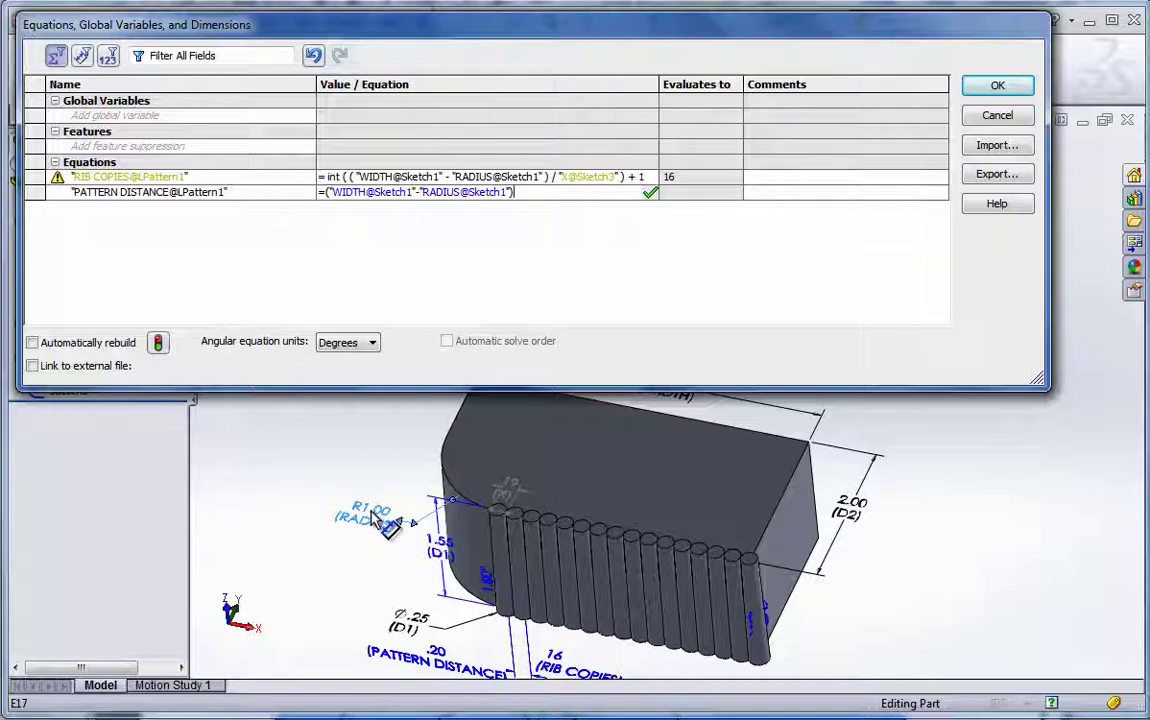
type("/")
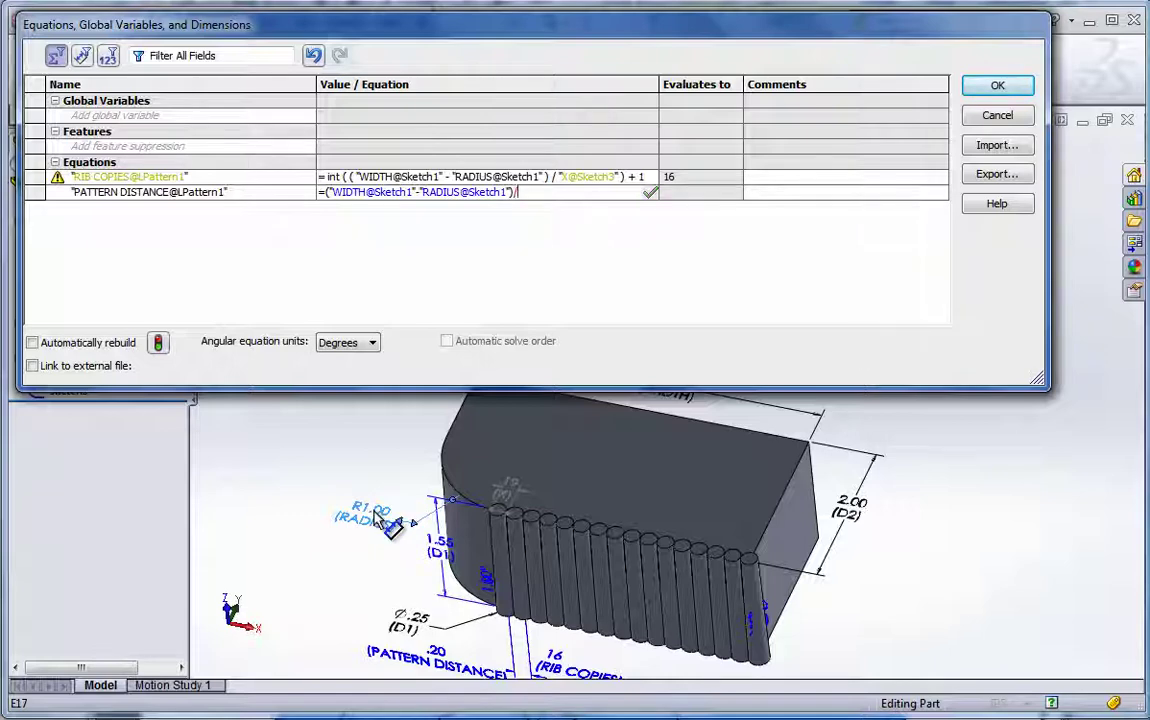
type("(")
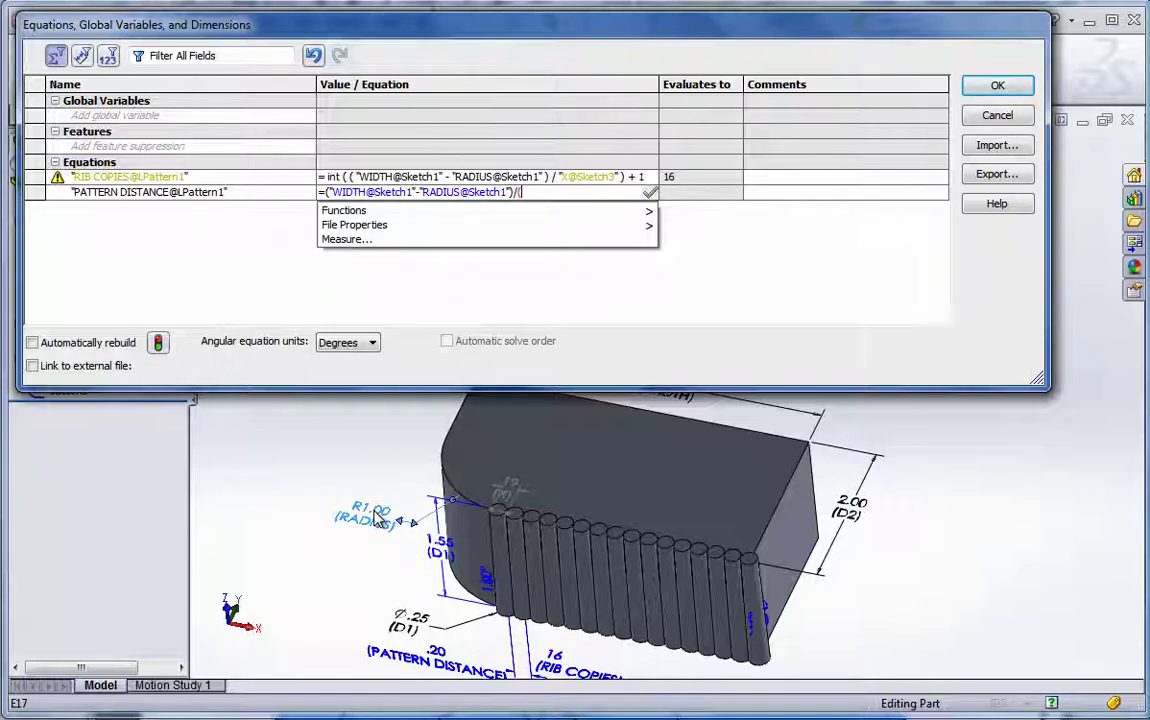
left_click(555, 656)
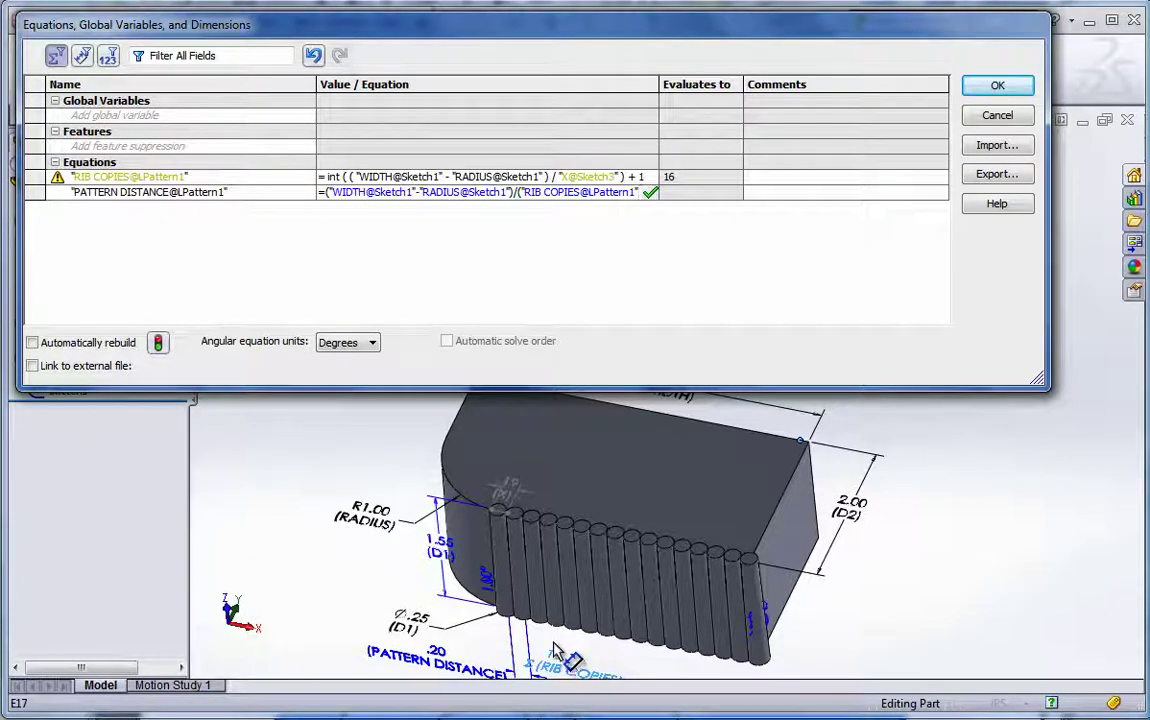
type("-")
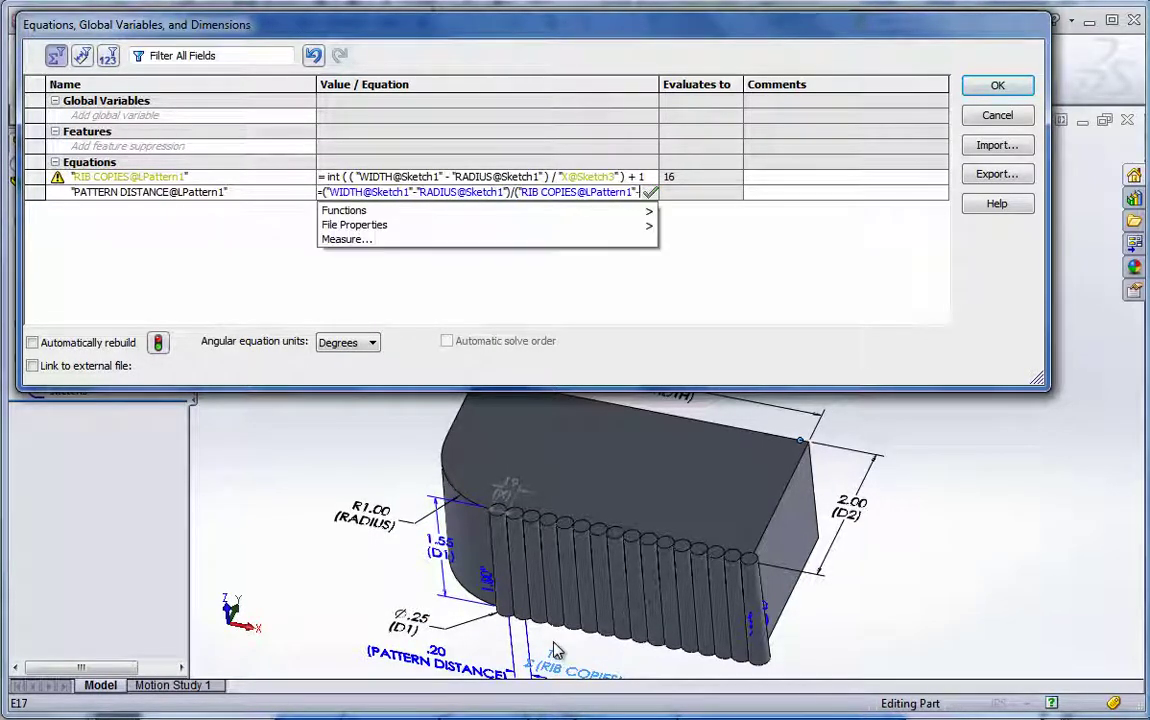
type("1")
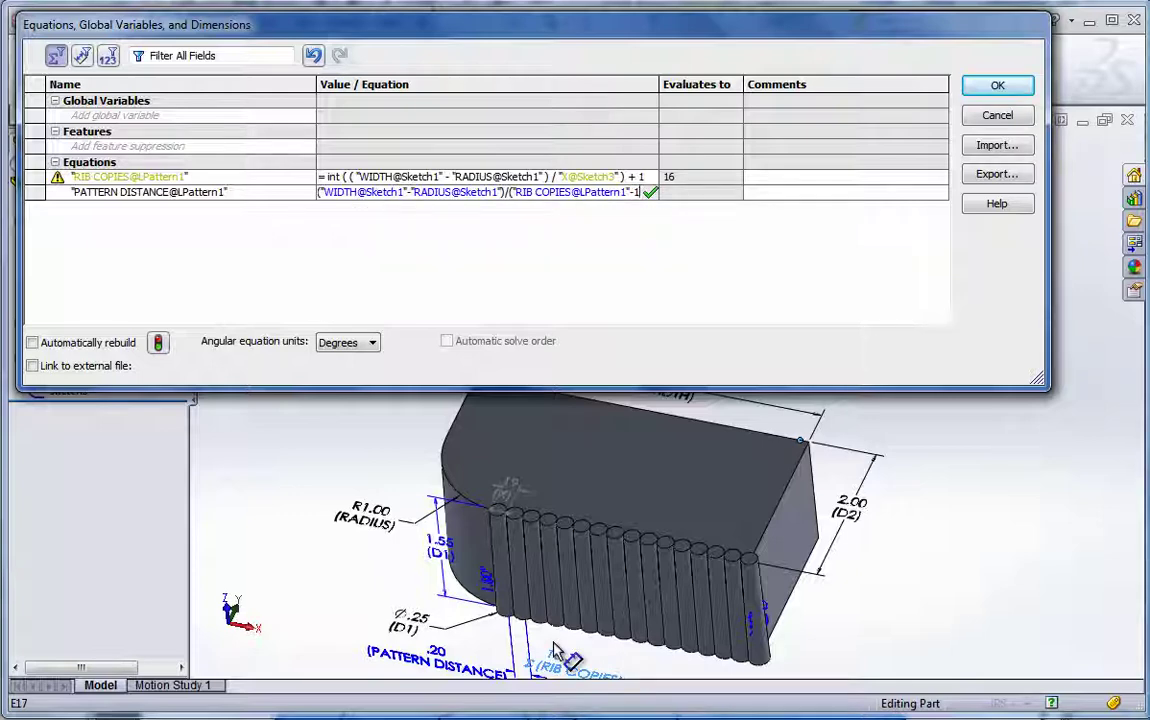
type(")")
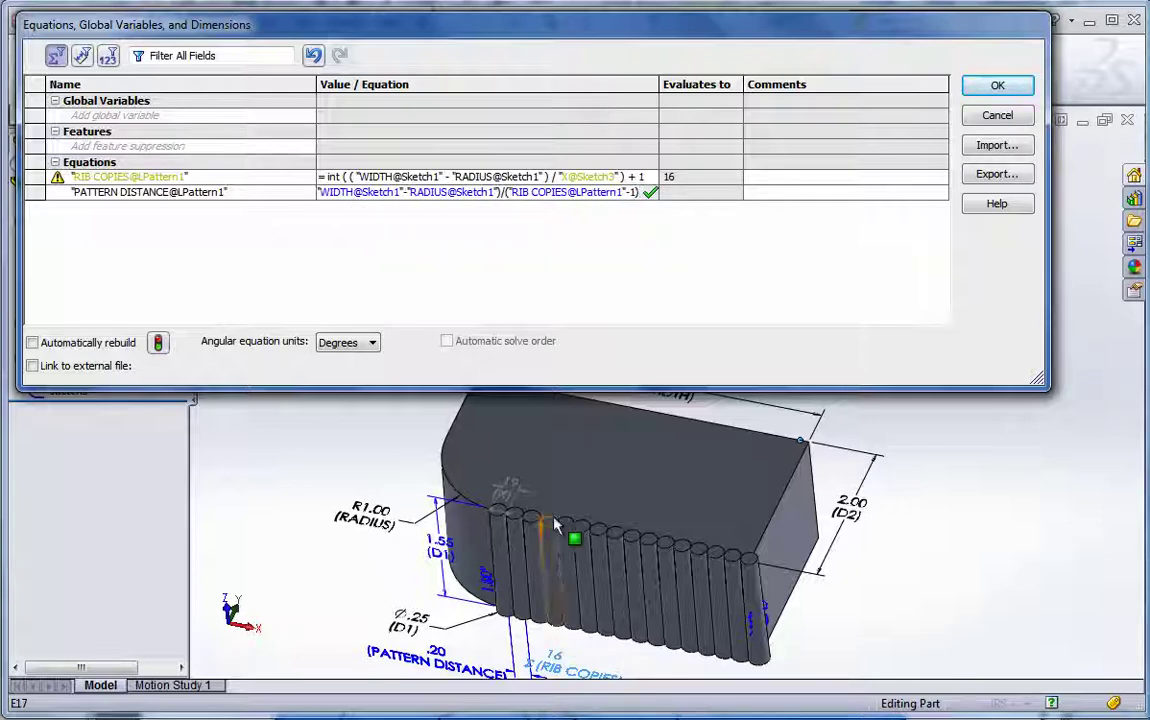
left_click(597, 177)
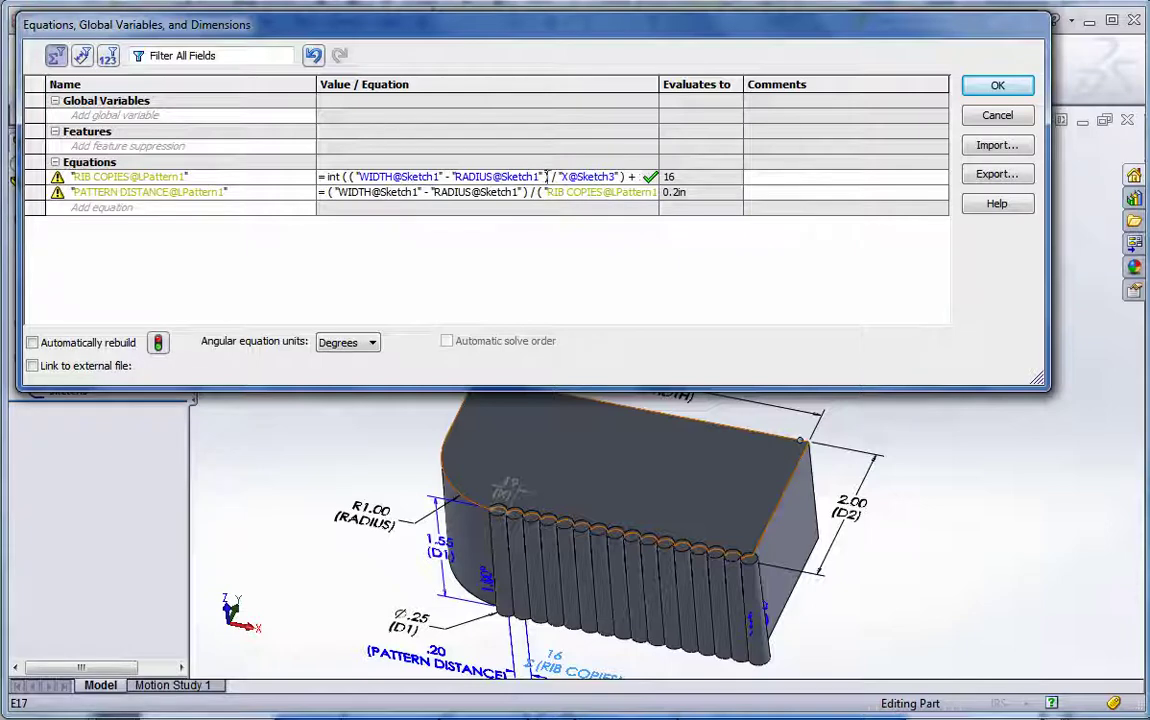
mouse_move(556, 198)
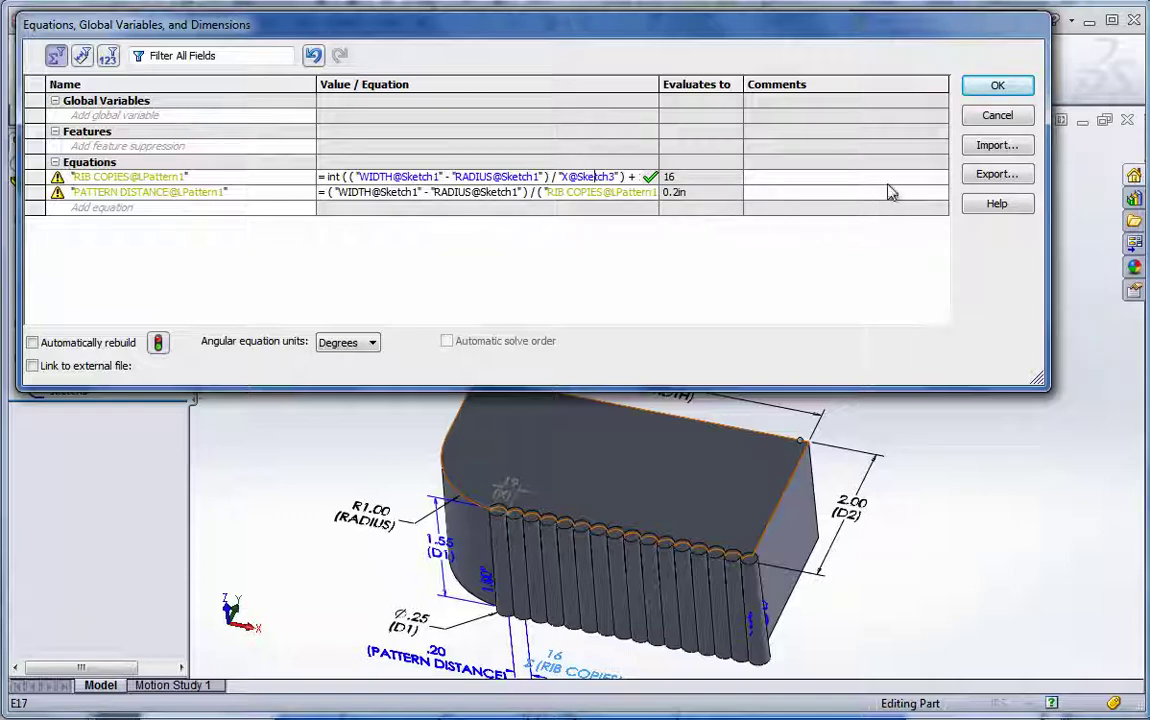
- Apply the equations and mirror the ribbed body about the right end face as Mirror1
left_click(997, 88)
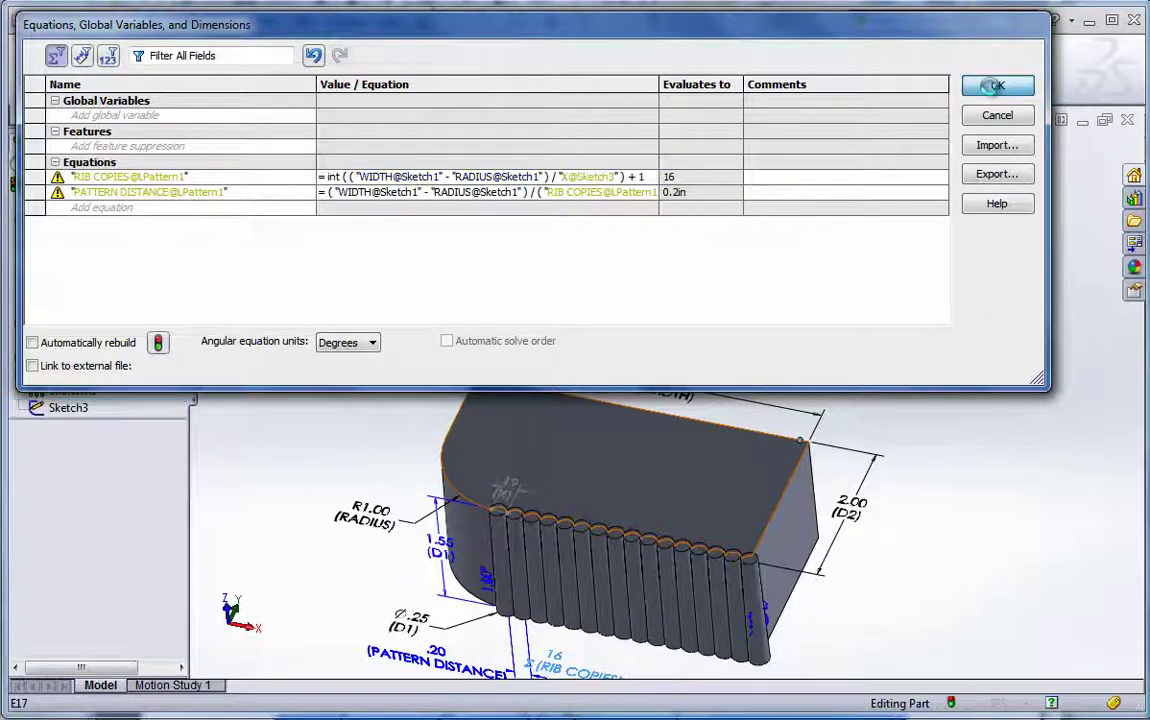
scroll(719, 213, "up", 2)
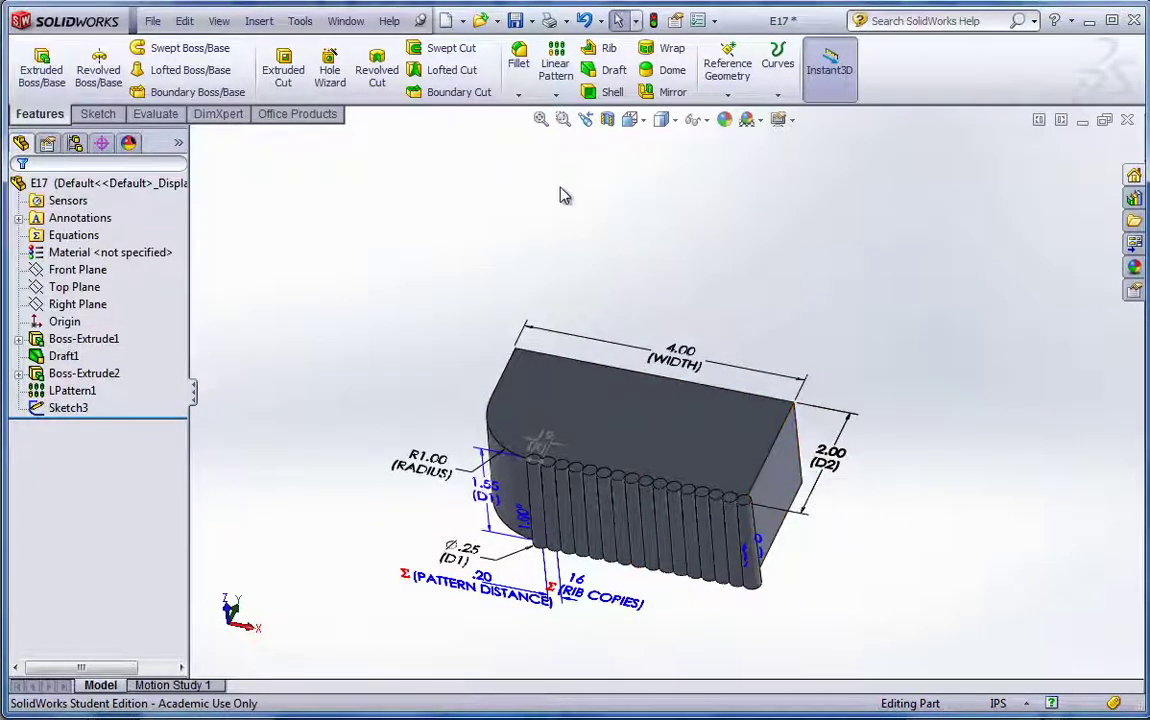
left_click(663, 93)
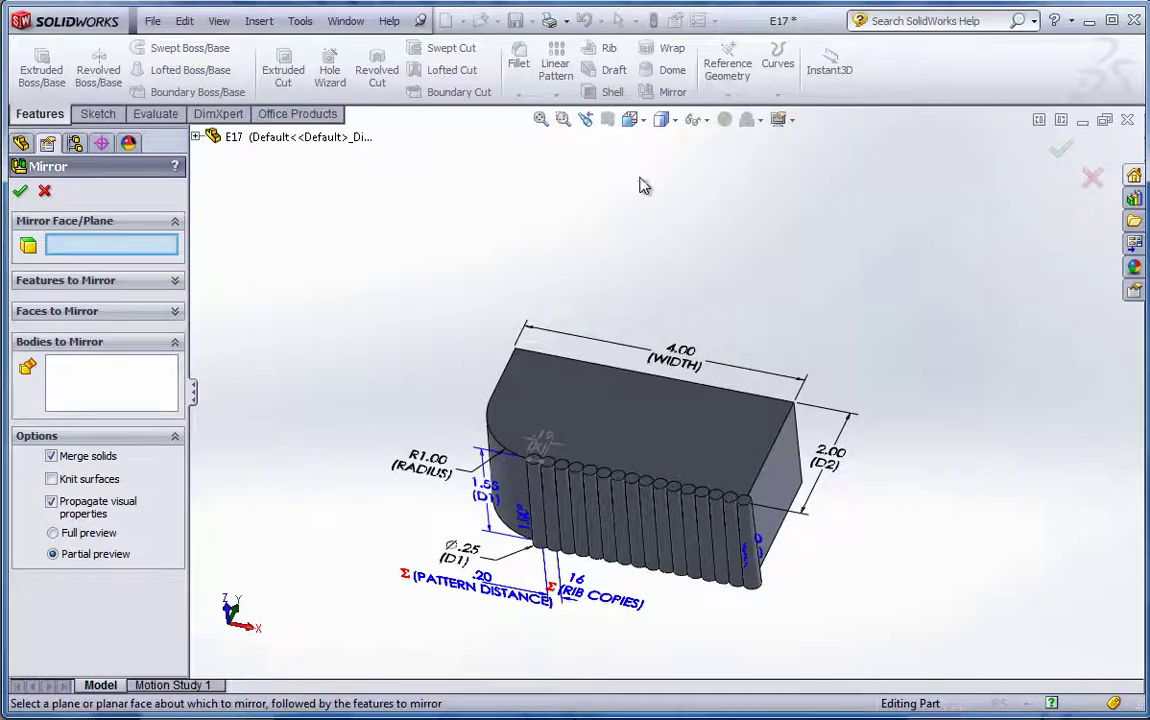
left_click(782, 486)
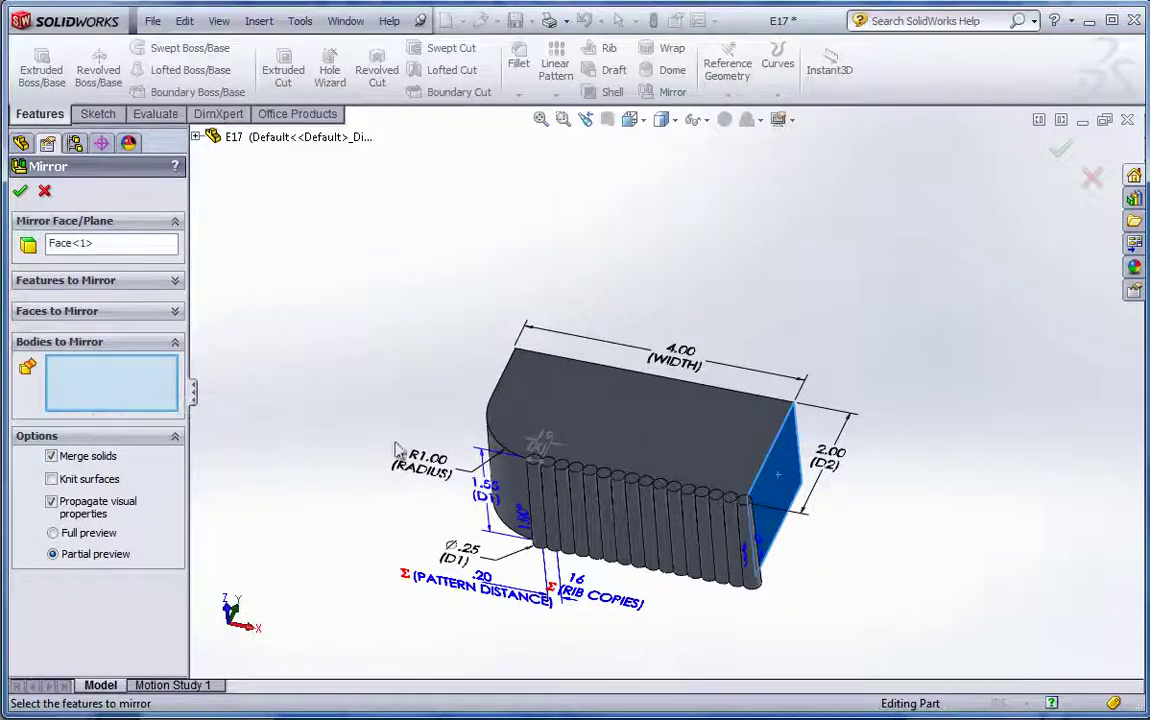
left_click(606, 428)
key("Return")
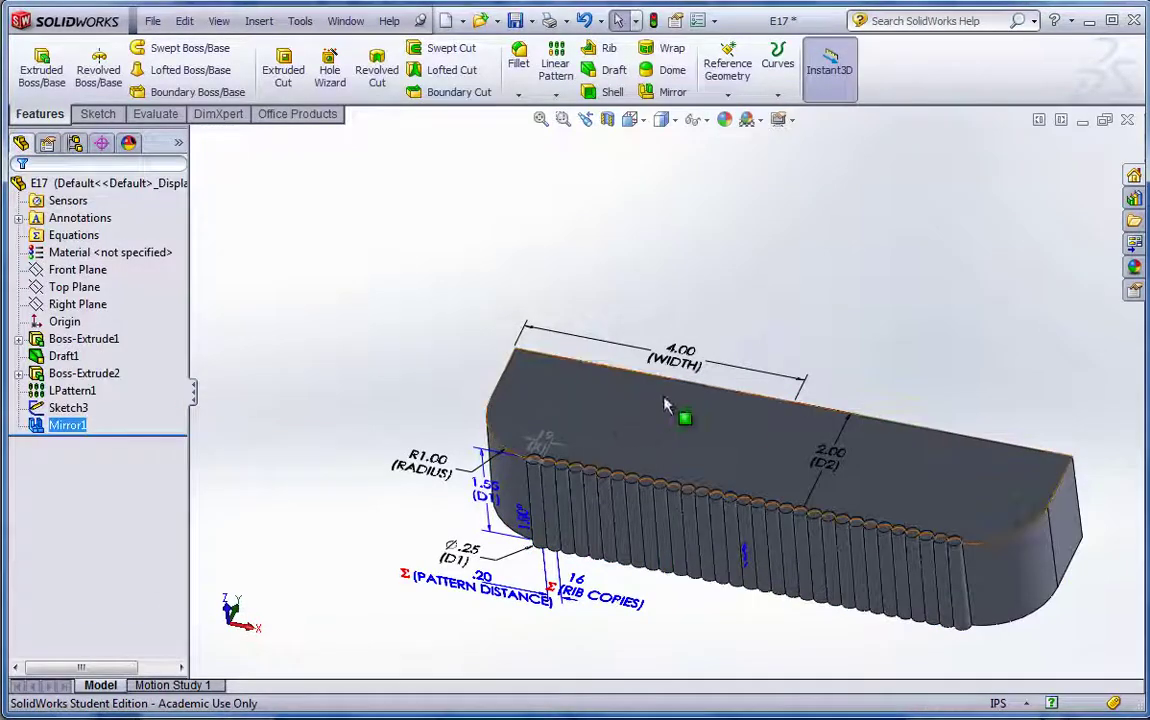
middle_click_drag(811, 360, 635, 377)
key("ctrl+7")
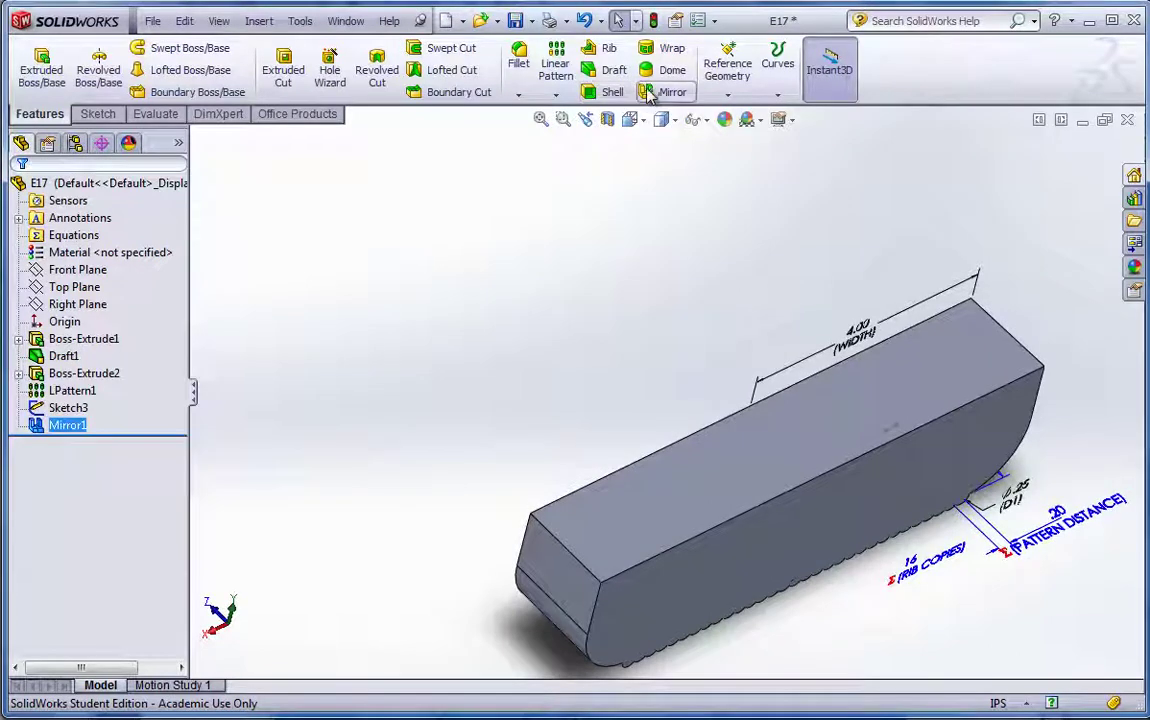
- Mirror the whole body about the top face as Mirror2, removing Mirror1 from features to mirror
left_click(664, 91)
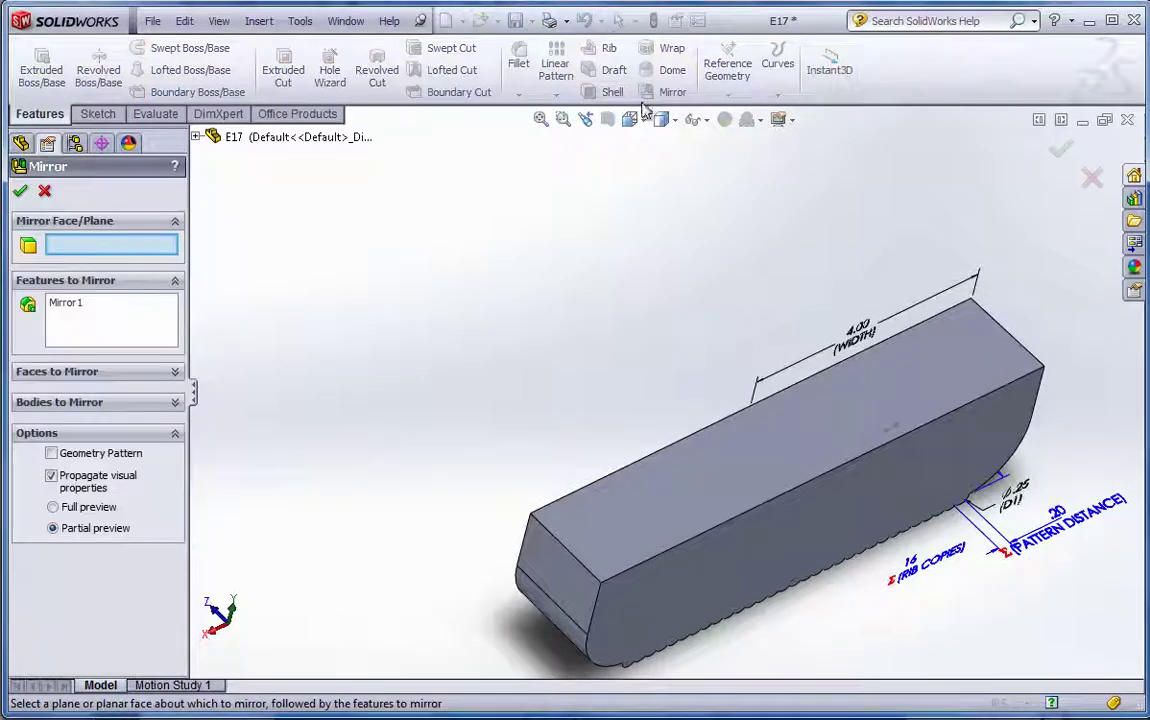
left_click(75, 305)
right_click(80, 310)
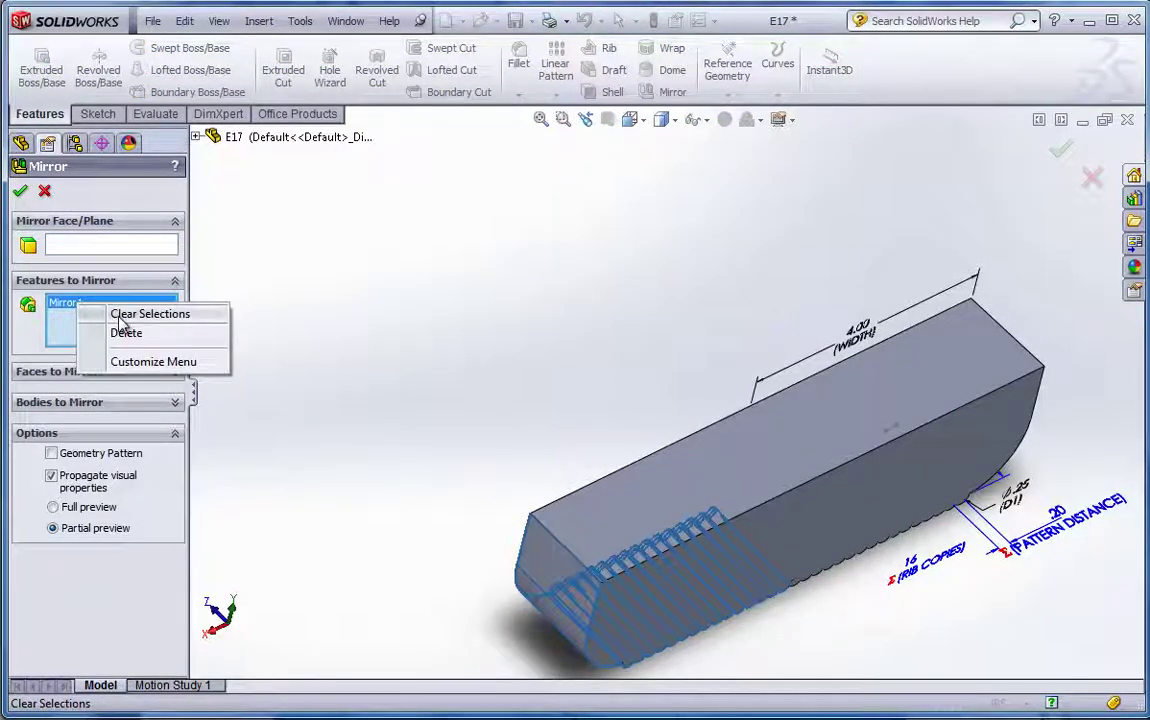
left_click(112, 316)
left_click(101, 247)
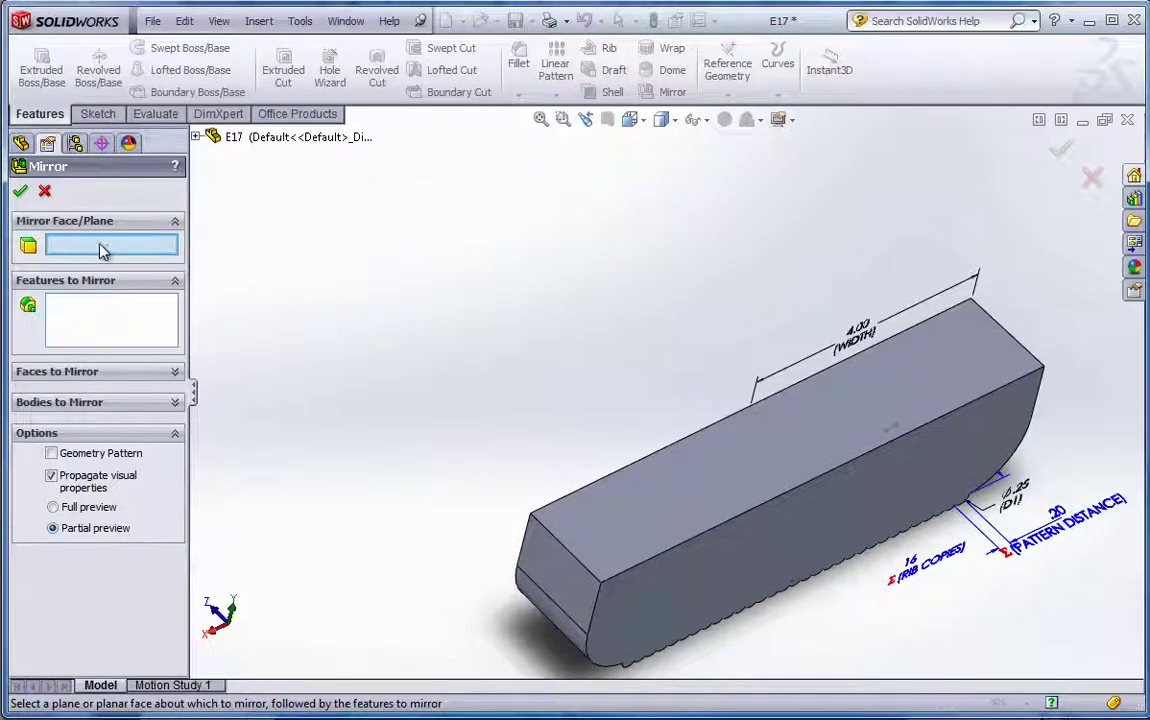
left_click(682, 468)
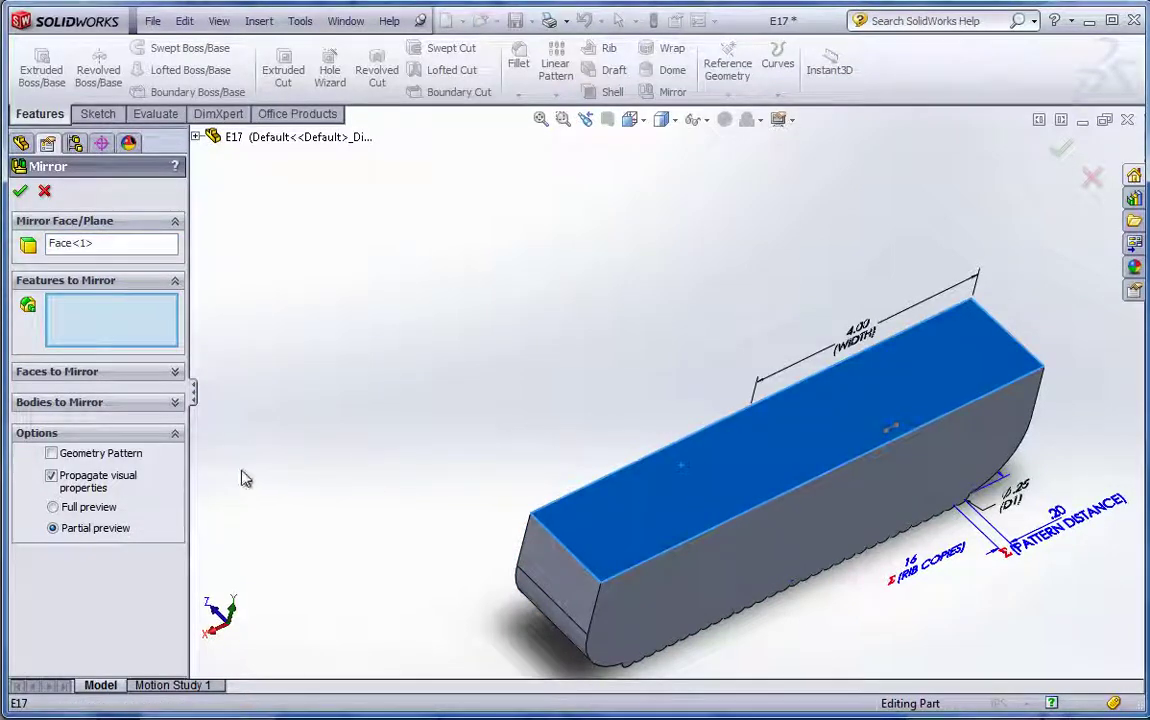
left_click(58, 403)
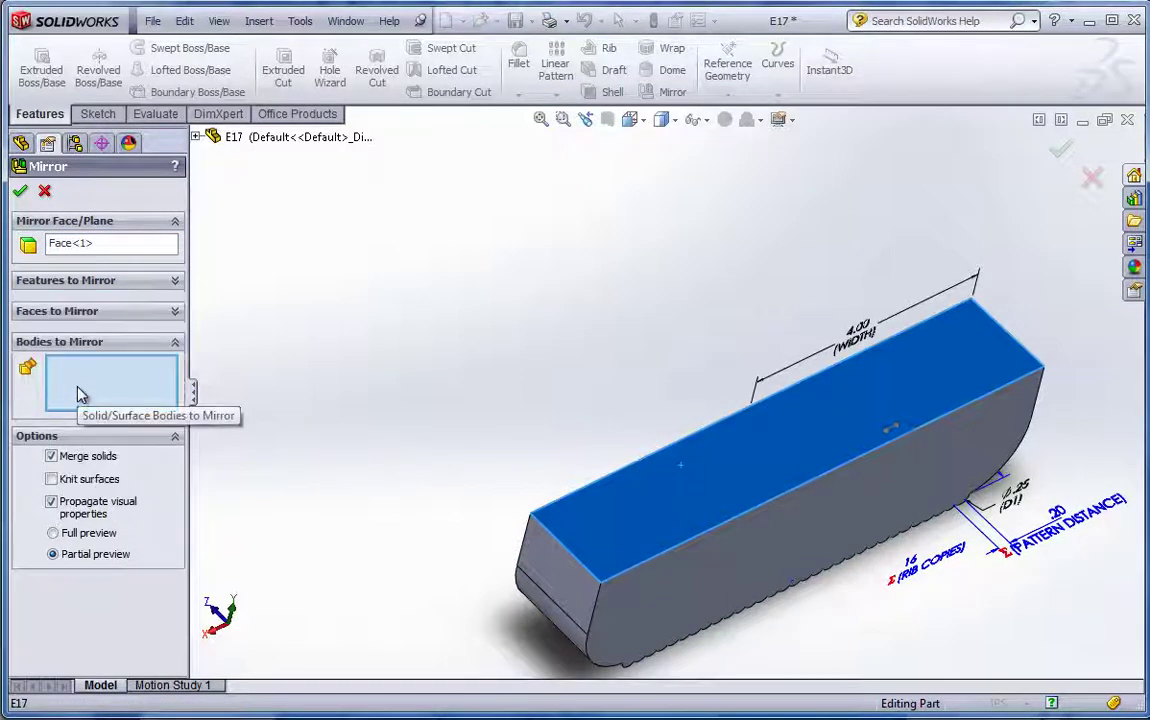
left_click(540, 578)
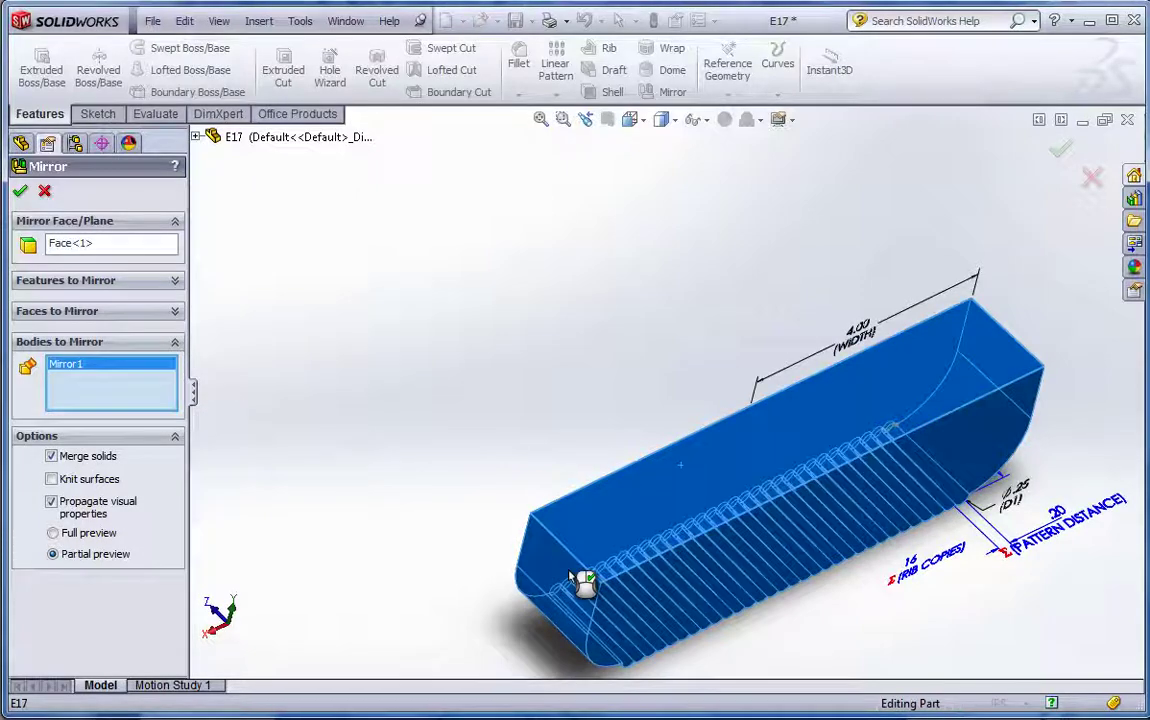
key("Return")
middle_click_drag(536, 395, 898, 458)
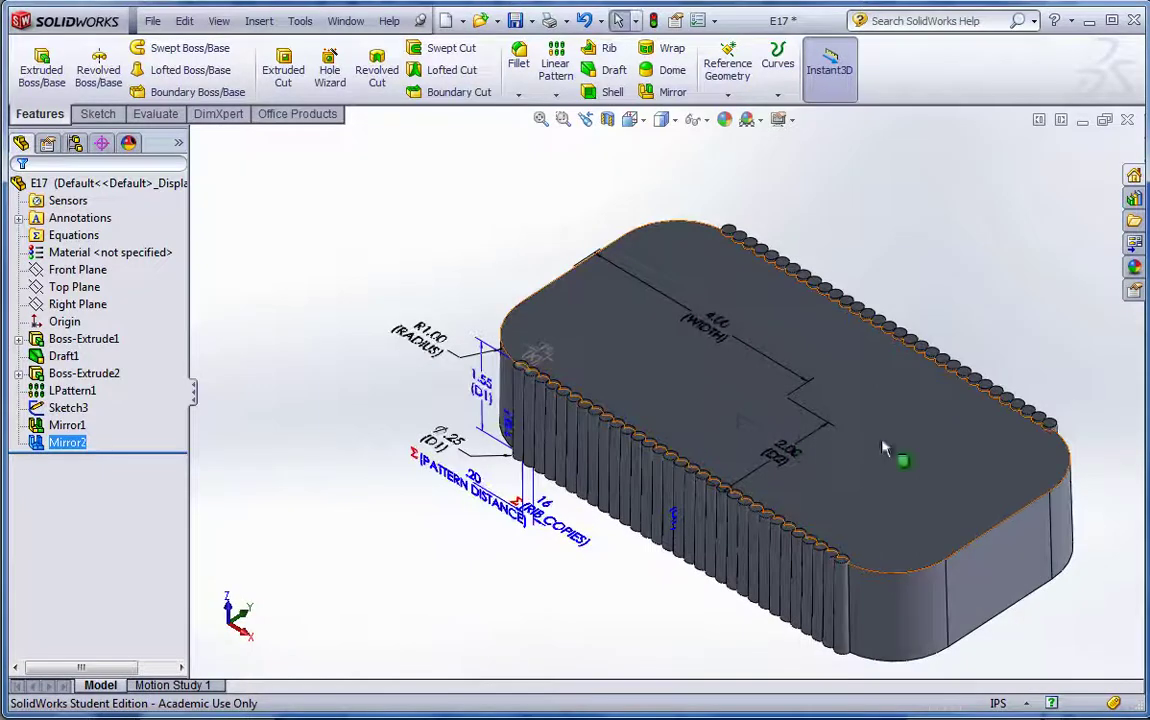
- Save the part, then set WIDTH to 3 and rebuild
left_click(516, 22)
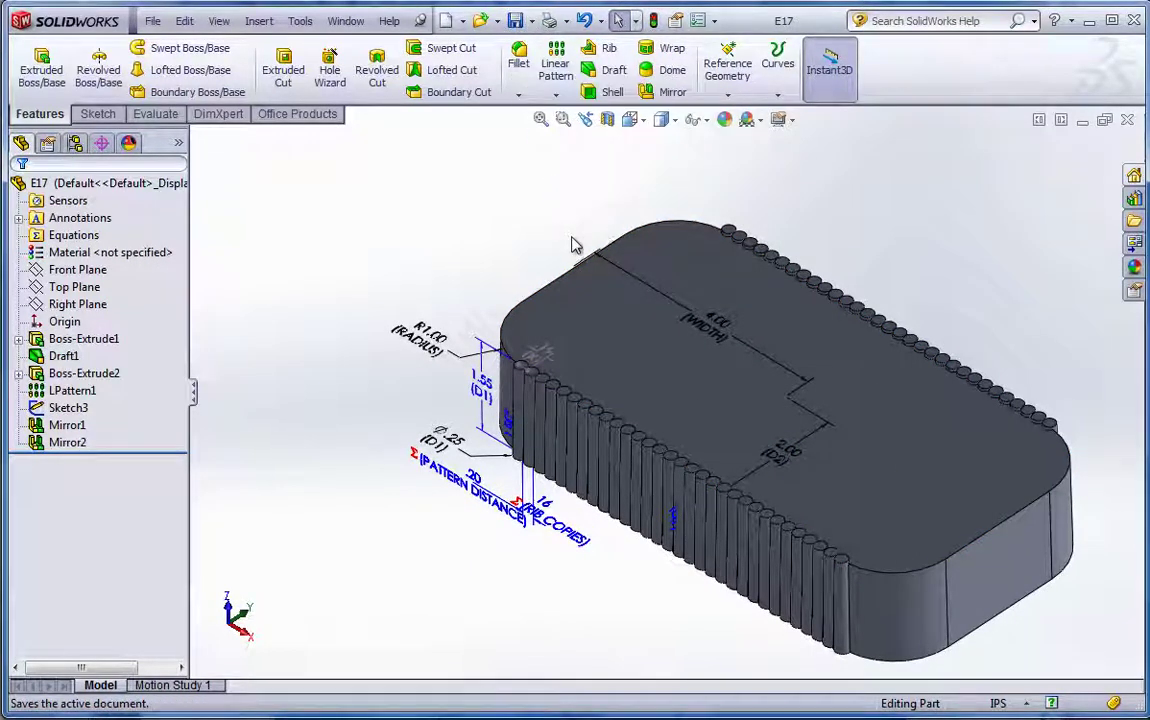
middle_click_drag(598, 290, 717, 416)
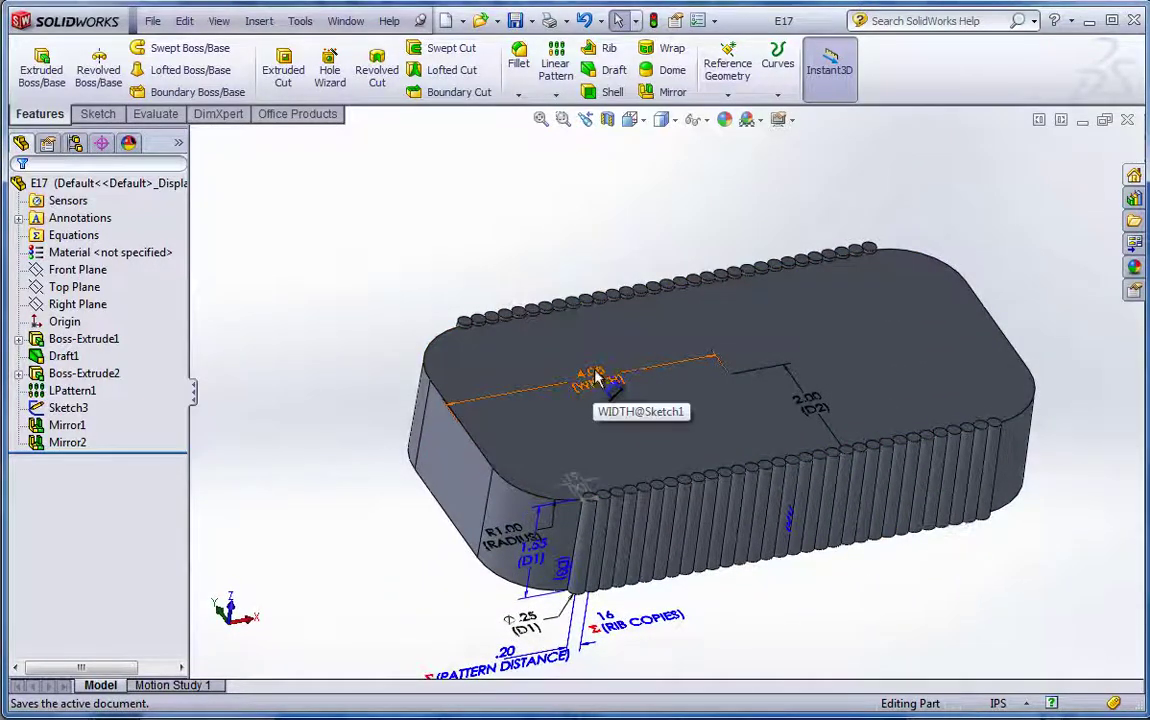
double_click(593, 372)
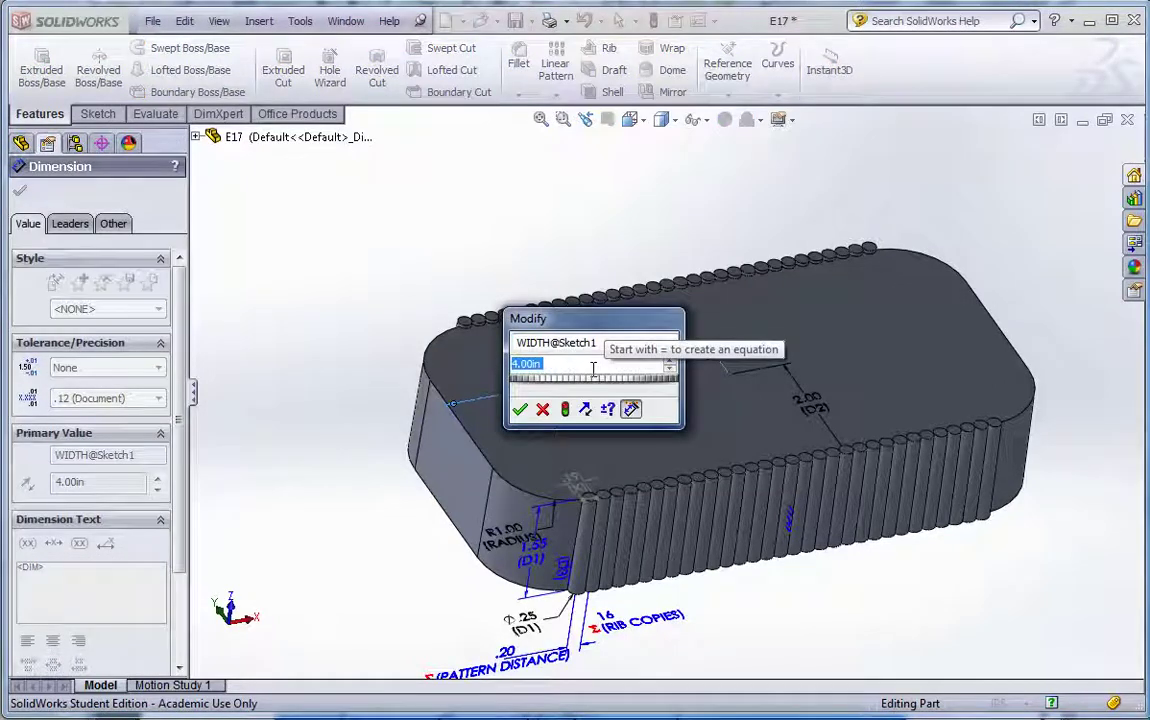
type("3")
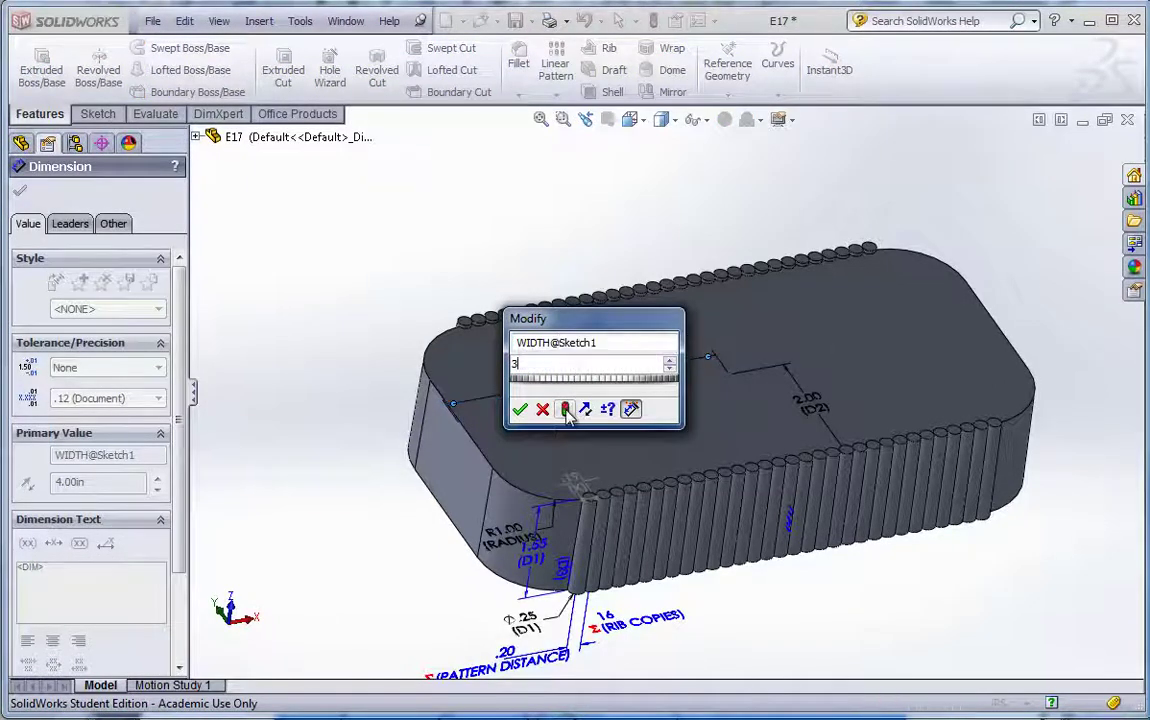
left_click(566, 411)
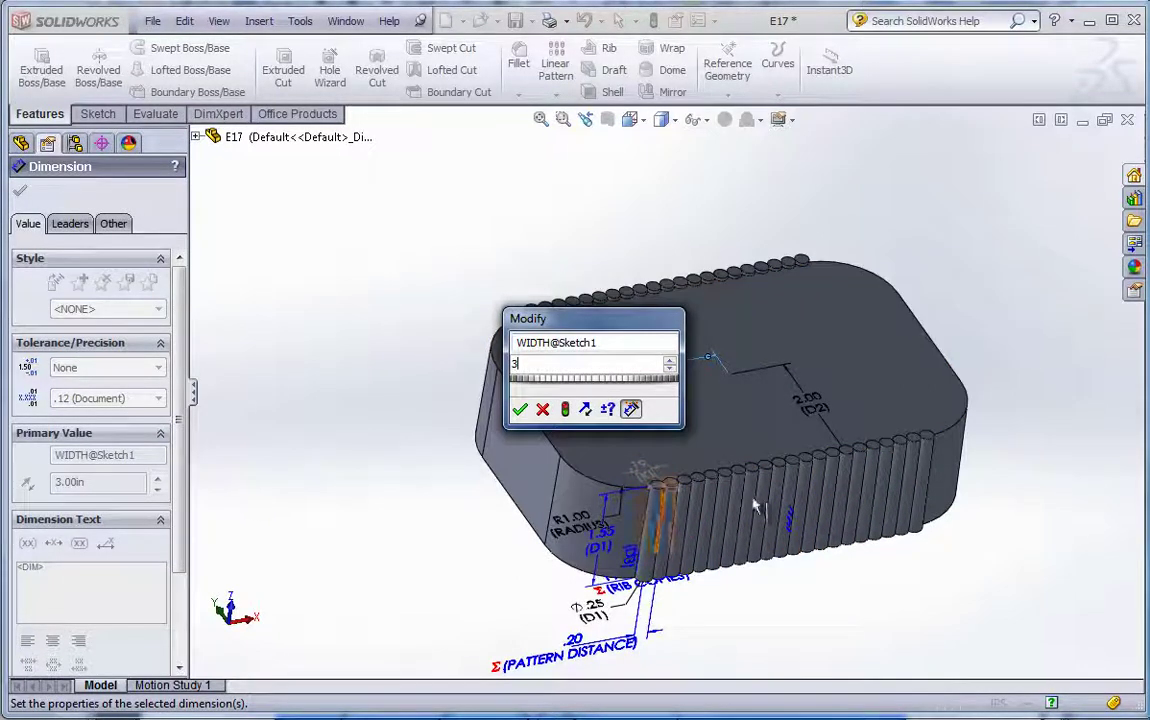
- Change WIDTH to 6, rebuild, and accept the 6.00 value
left_click_drag(545, 390, 555, 387)
double_click(554, 362)
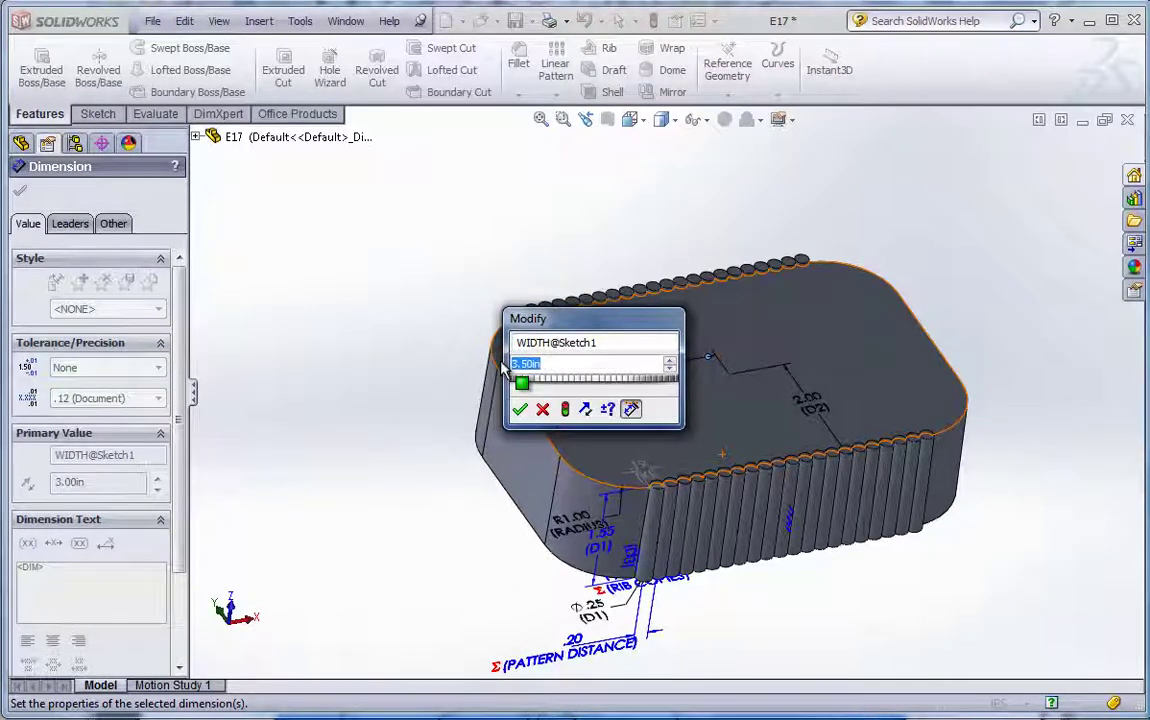
type("6")
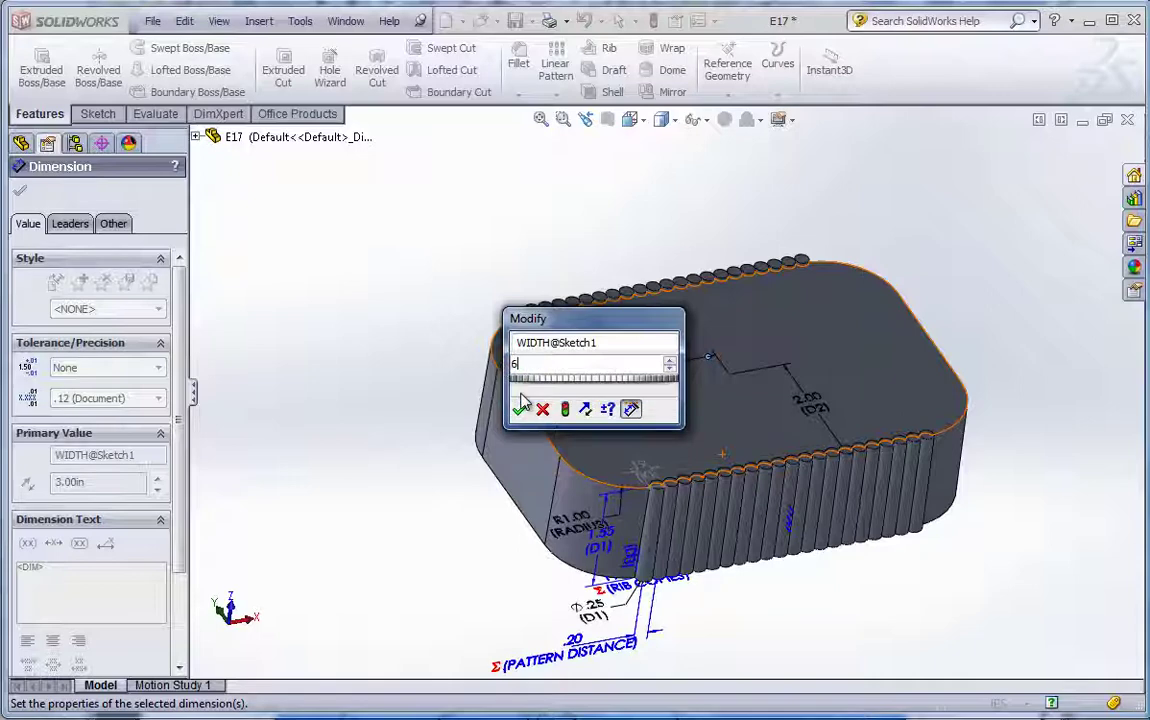
left_click(565, 410)
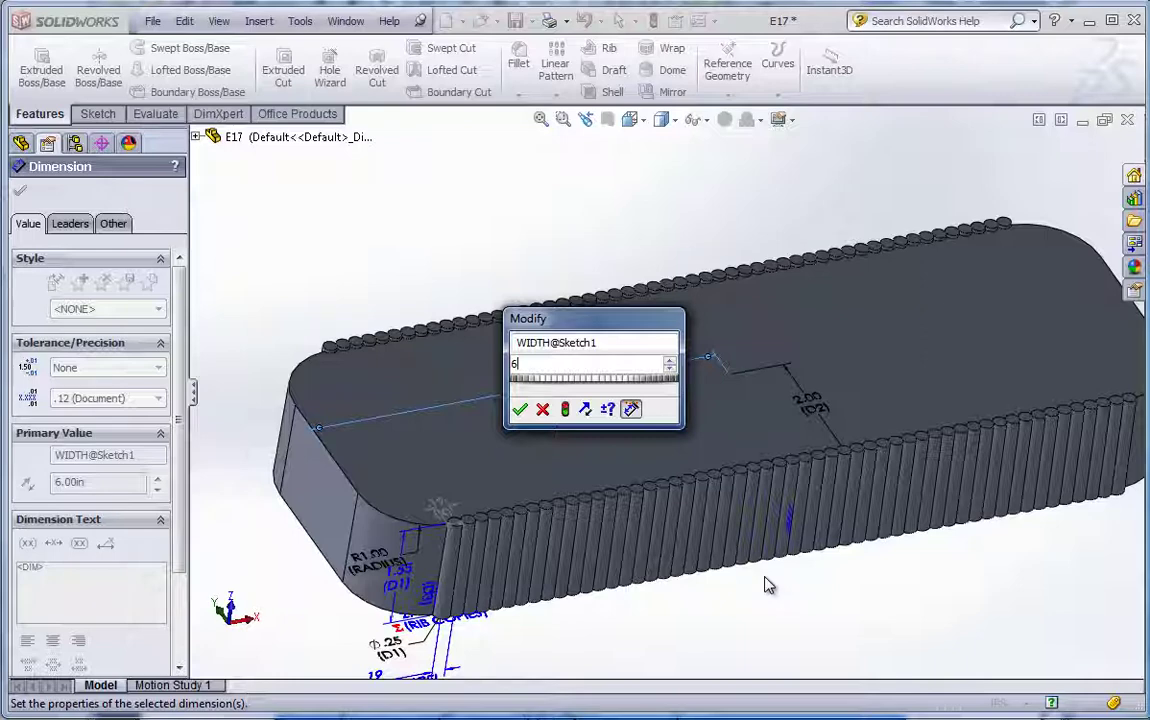
left_click(520, 411)
left_click(439, 262)
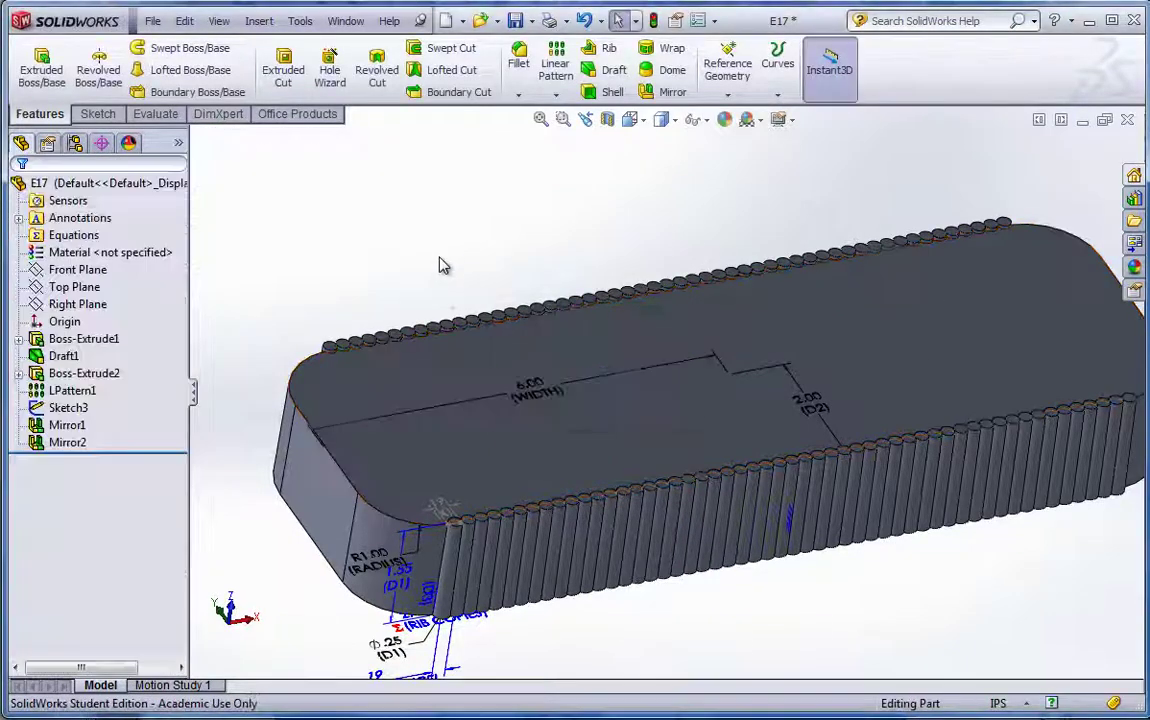